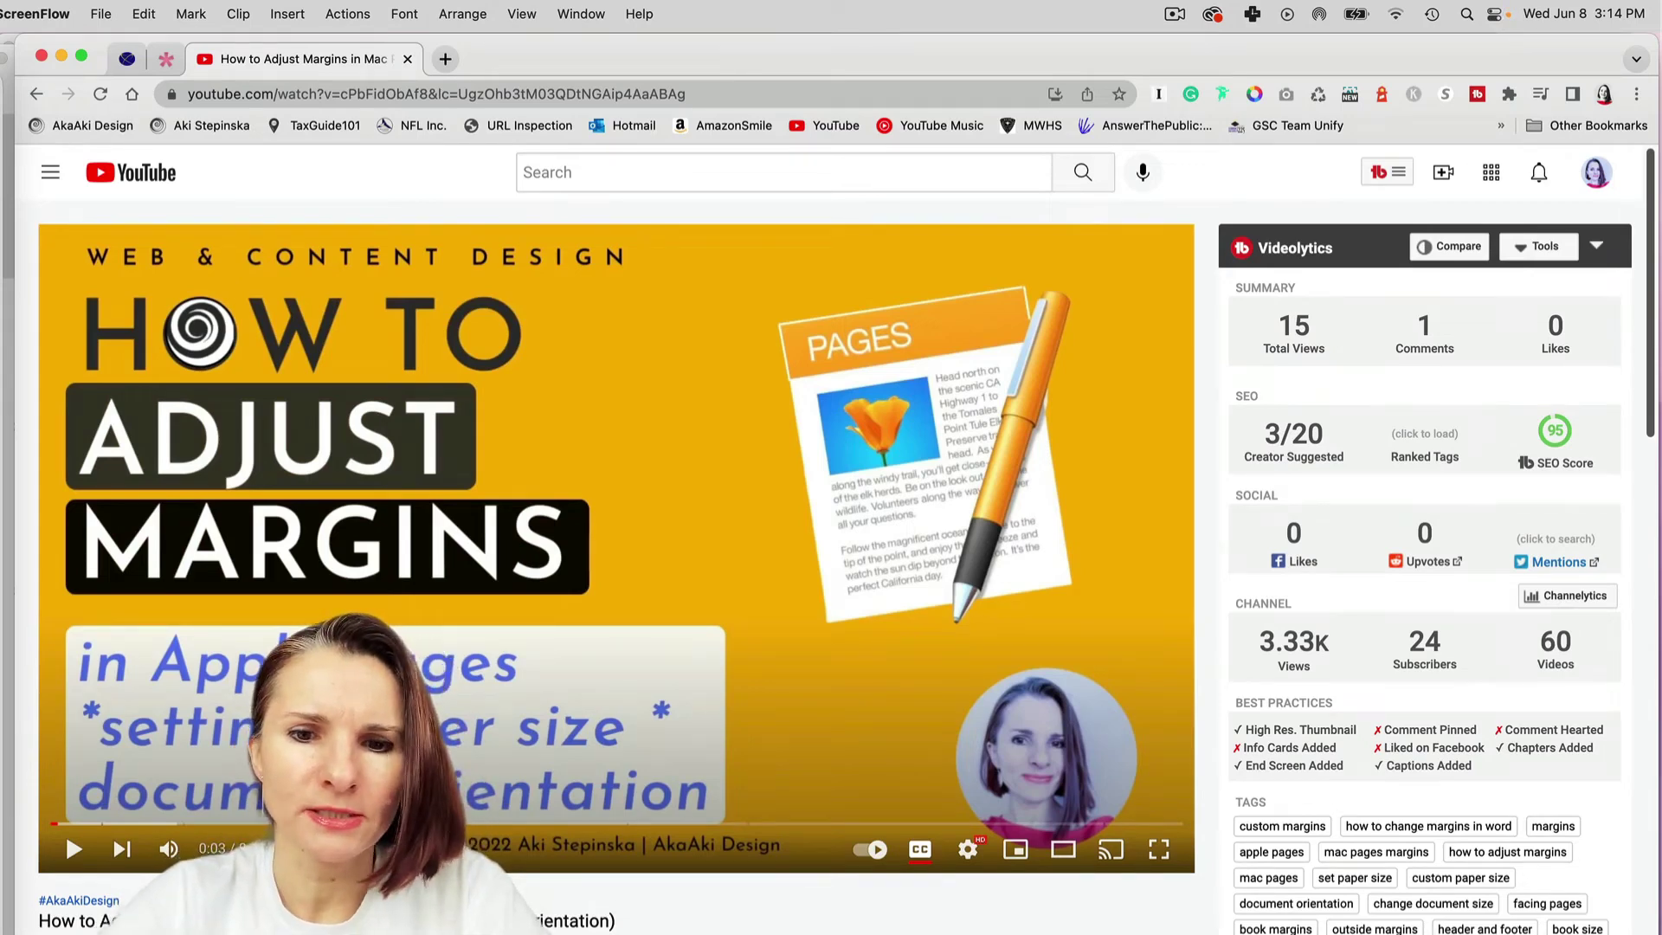
Scroll down the YouTube page to the comment asking how to set different margins per page.
scroll(831, 536, "down", 1)
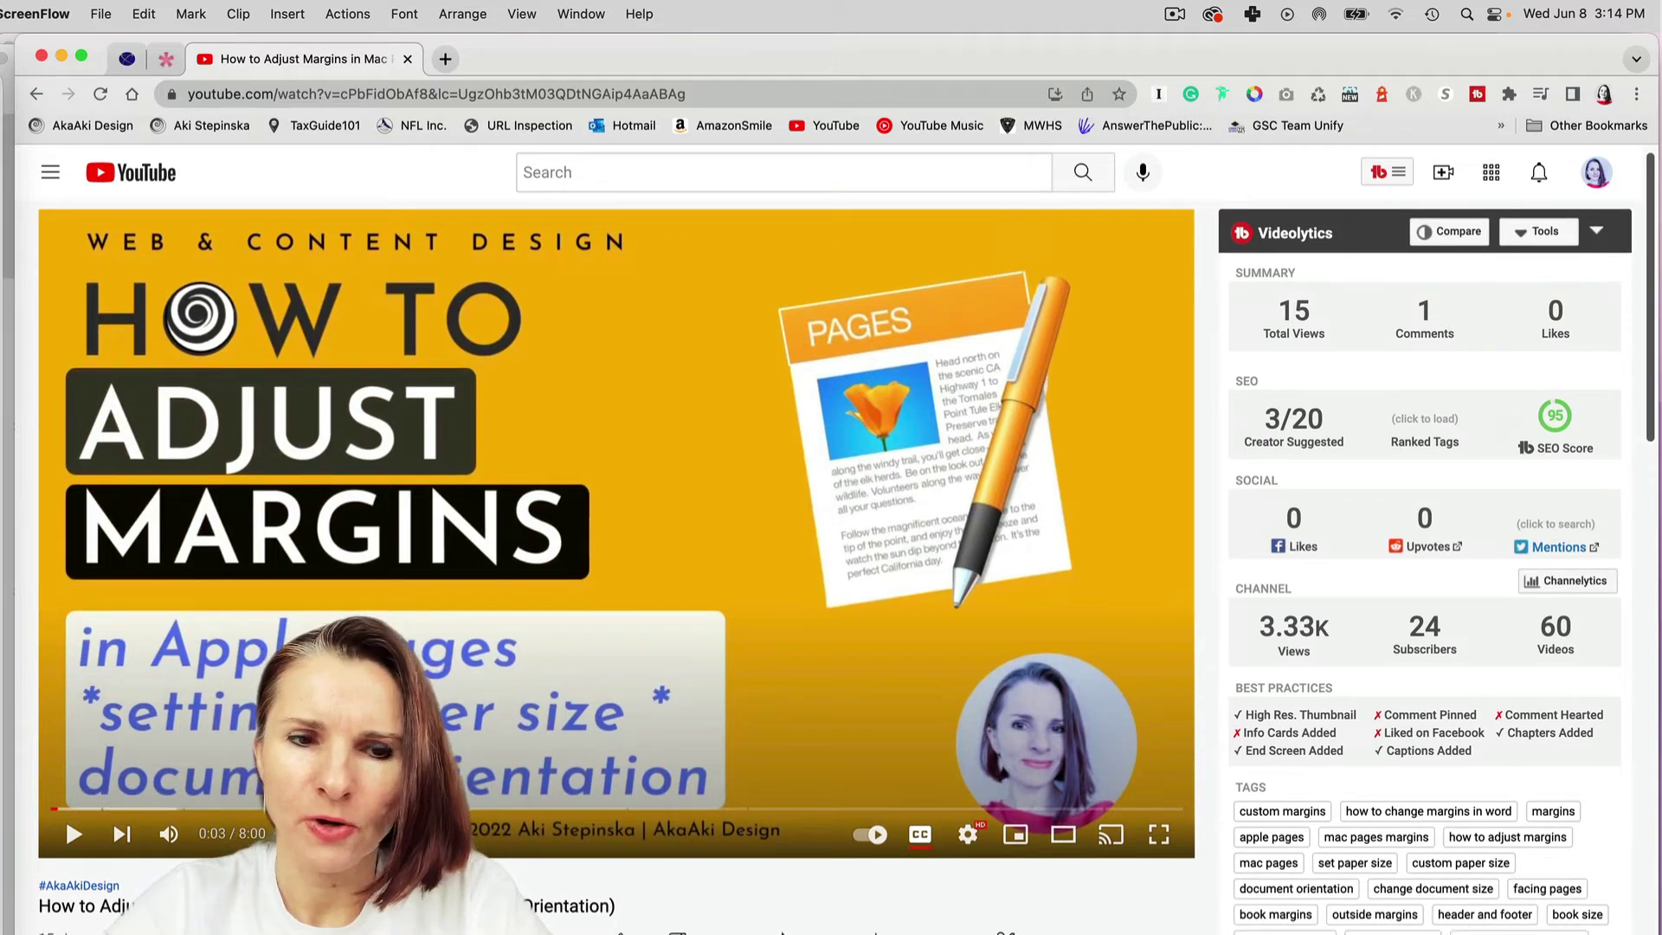
scroll(831, 563, "down", 10)
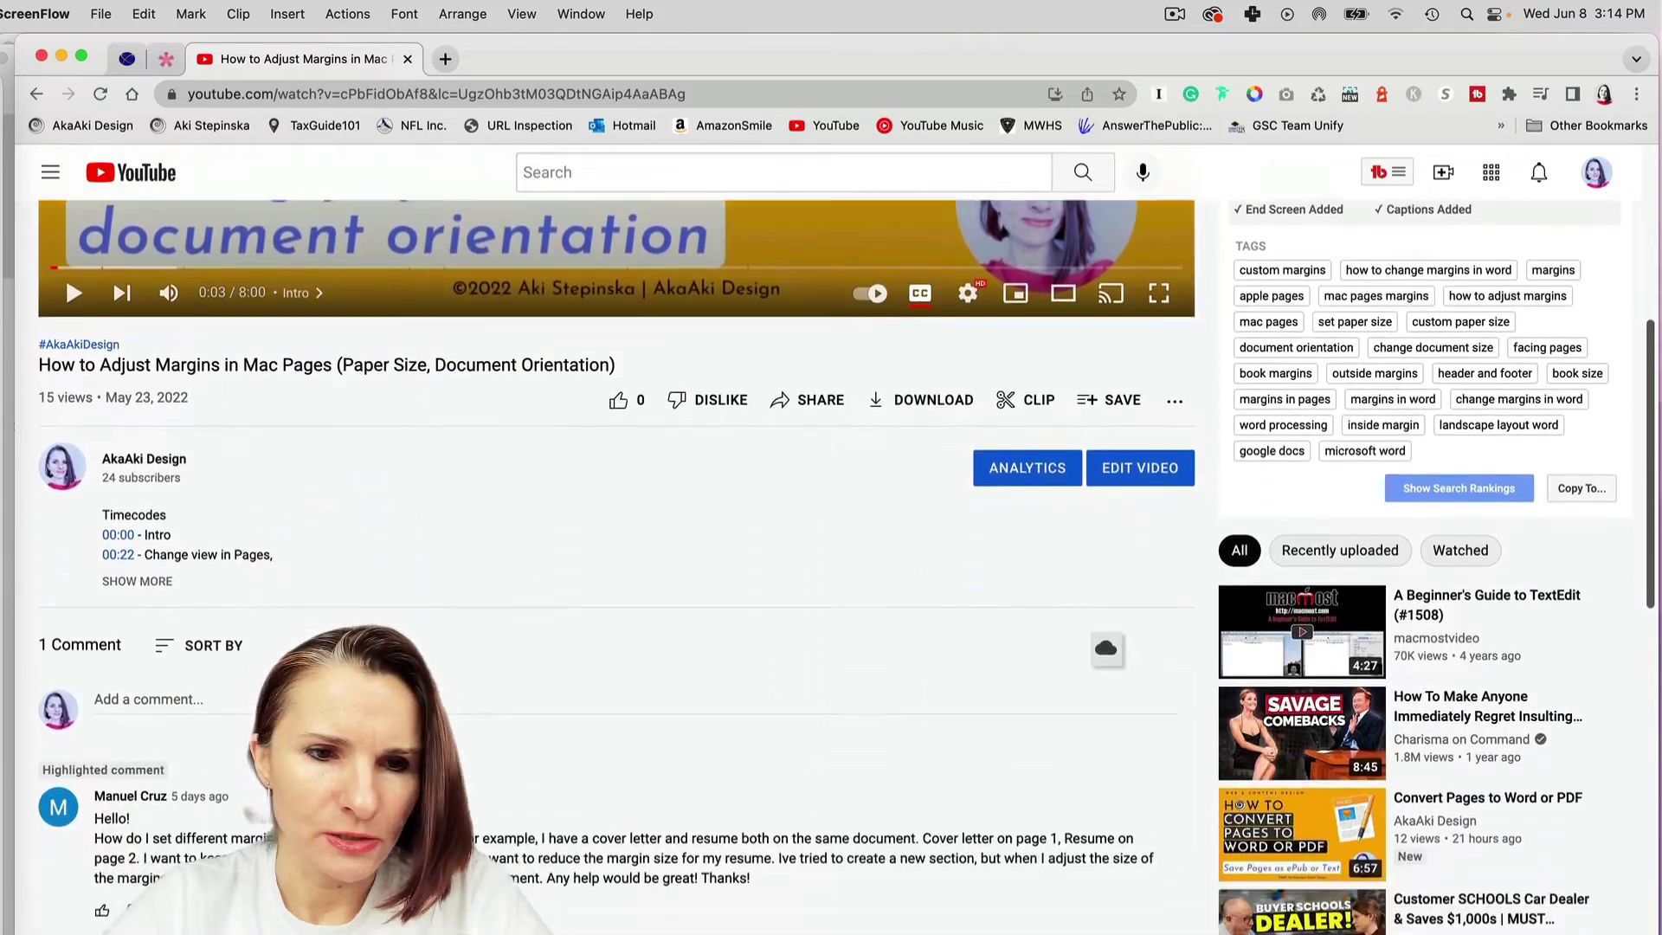
scroll(831, 562, "down", 2)
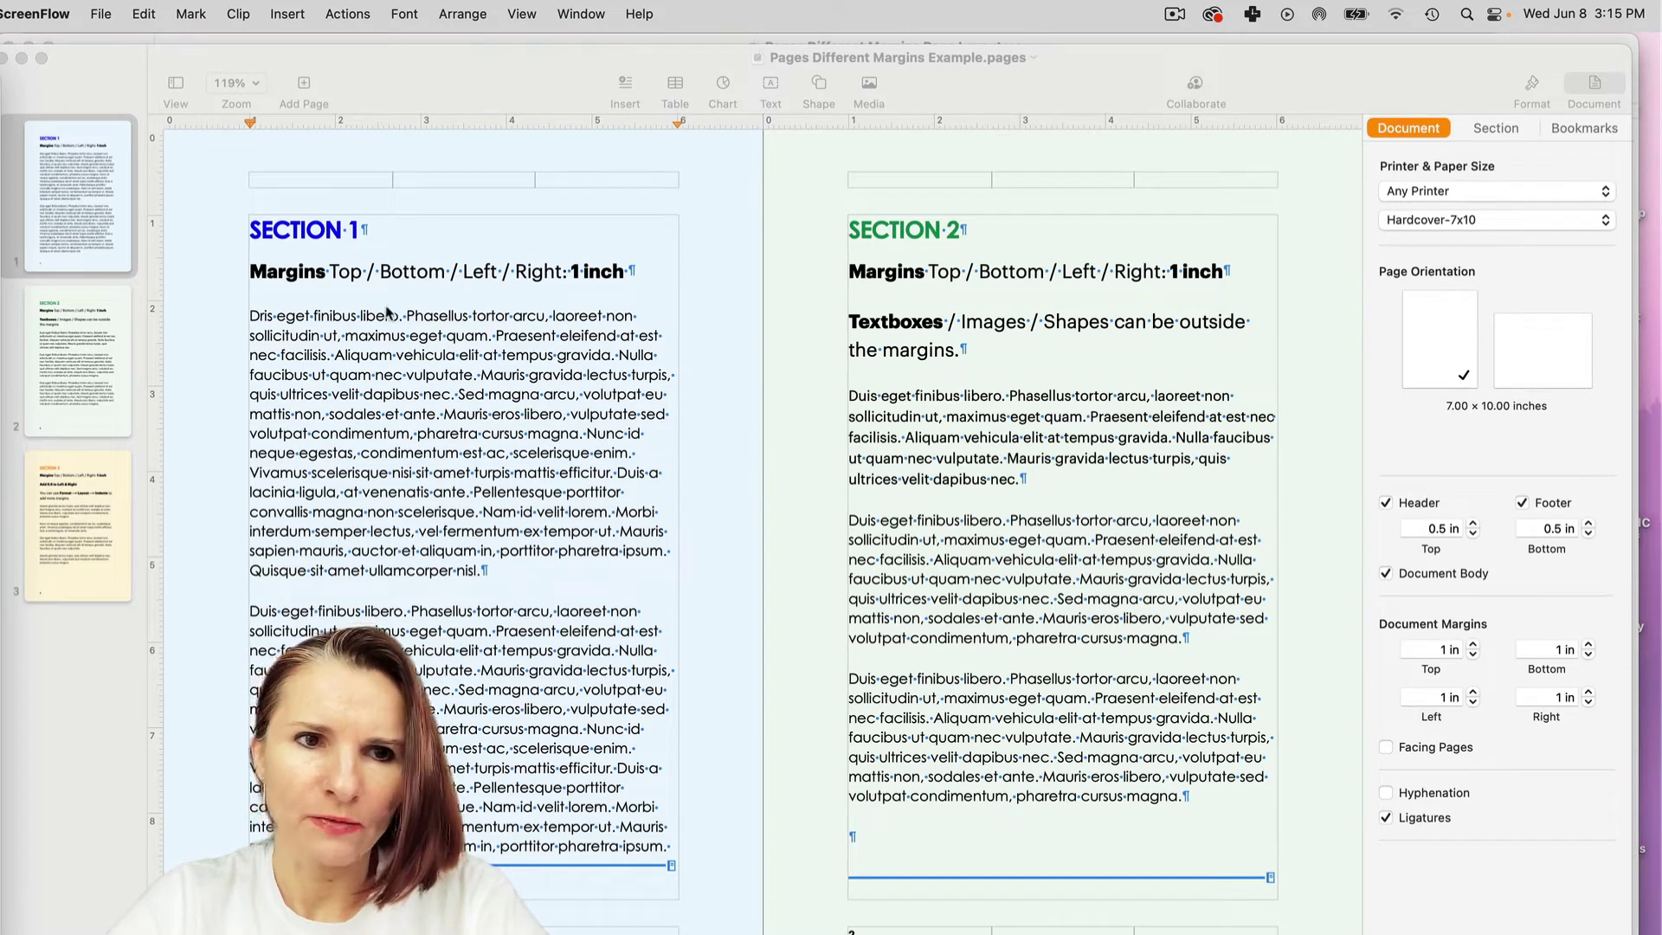
left_click(113, 57)
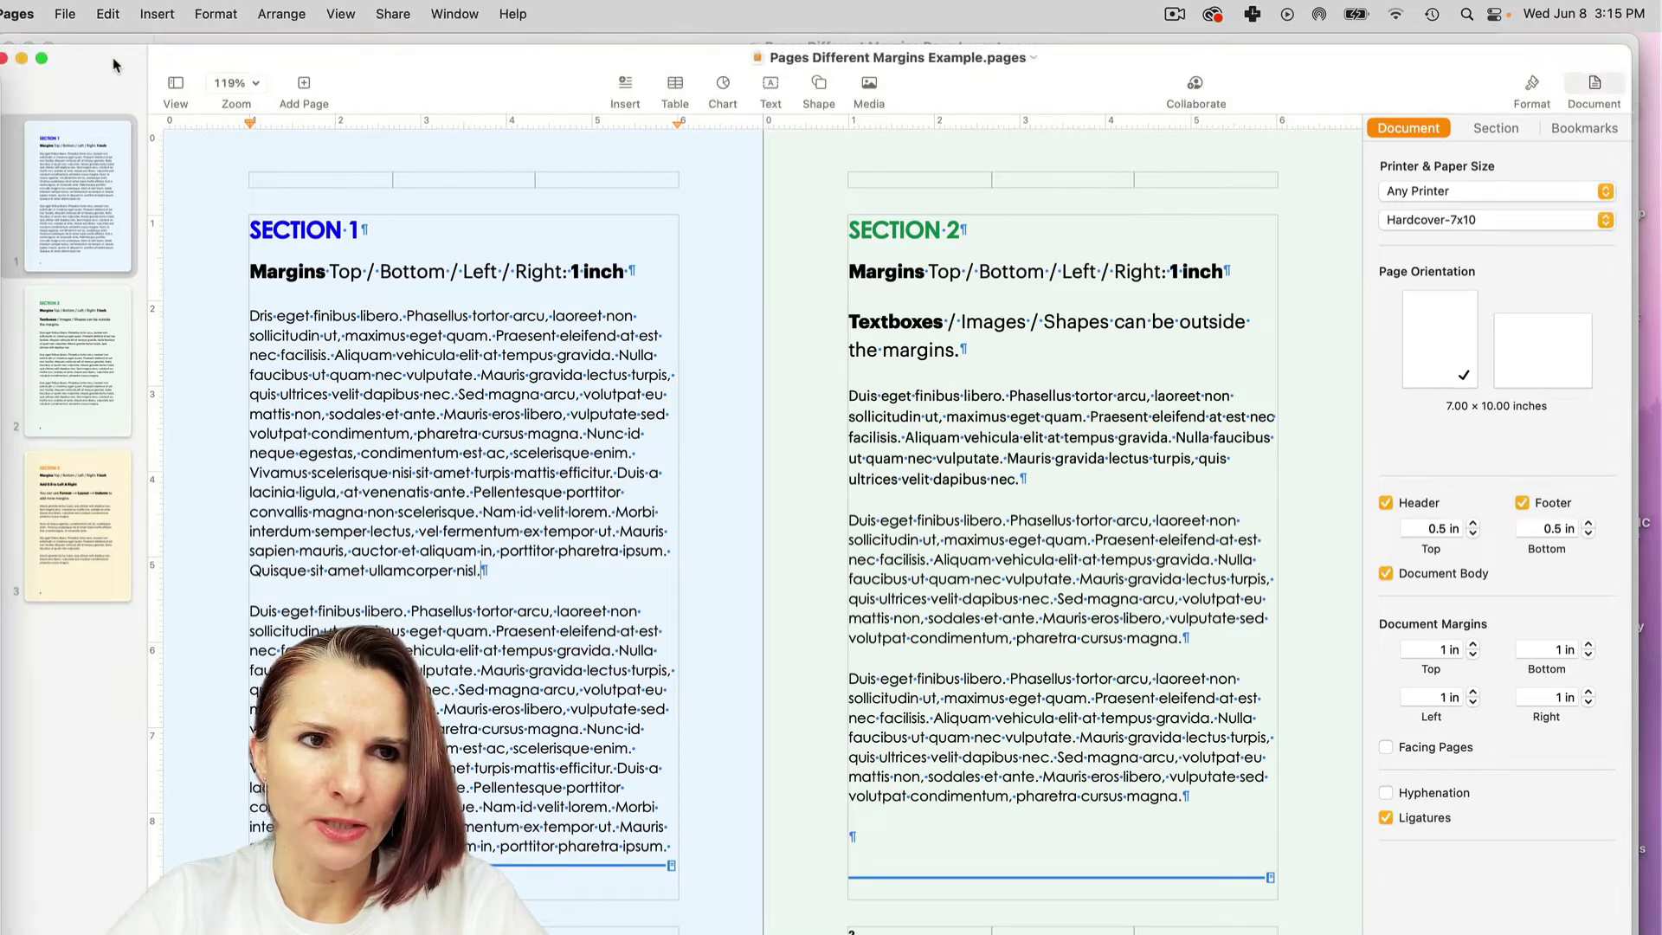
left_click_drag(113, 57, 113, 52)
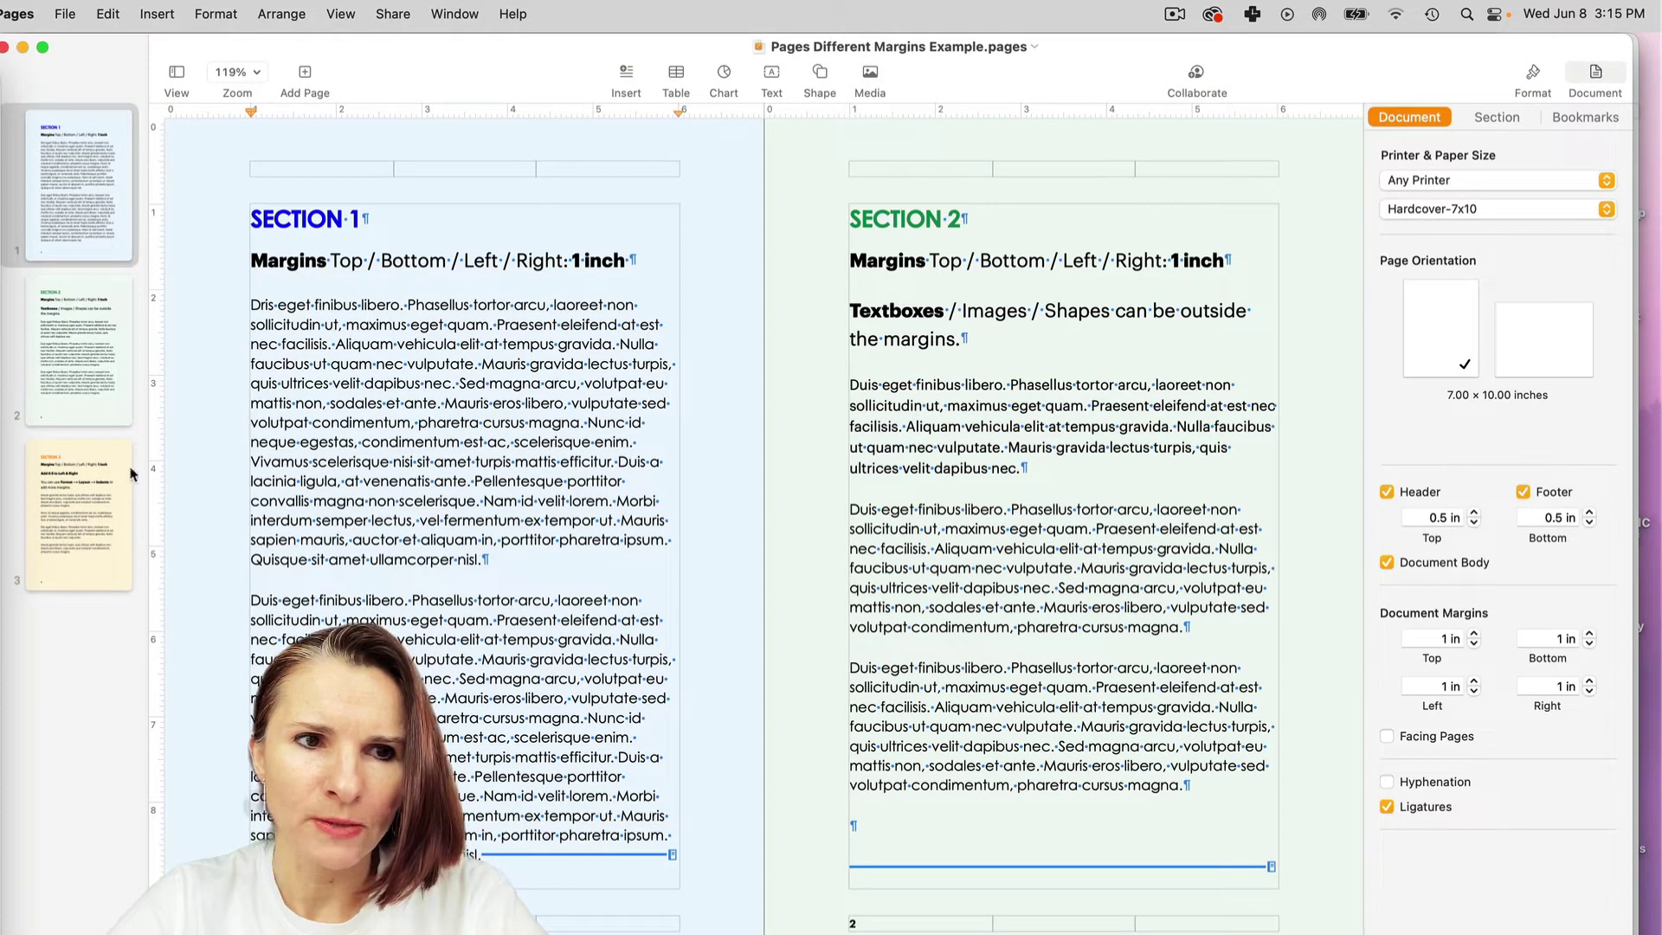
left_click(78, 351)
left_click(66, 491)
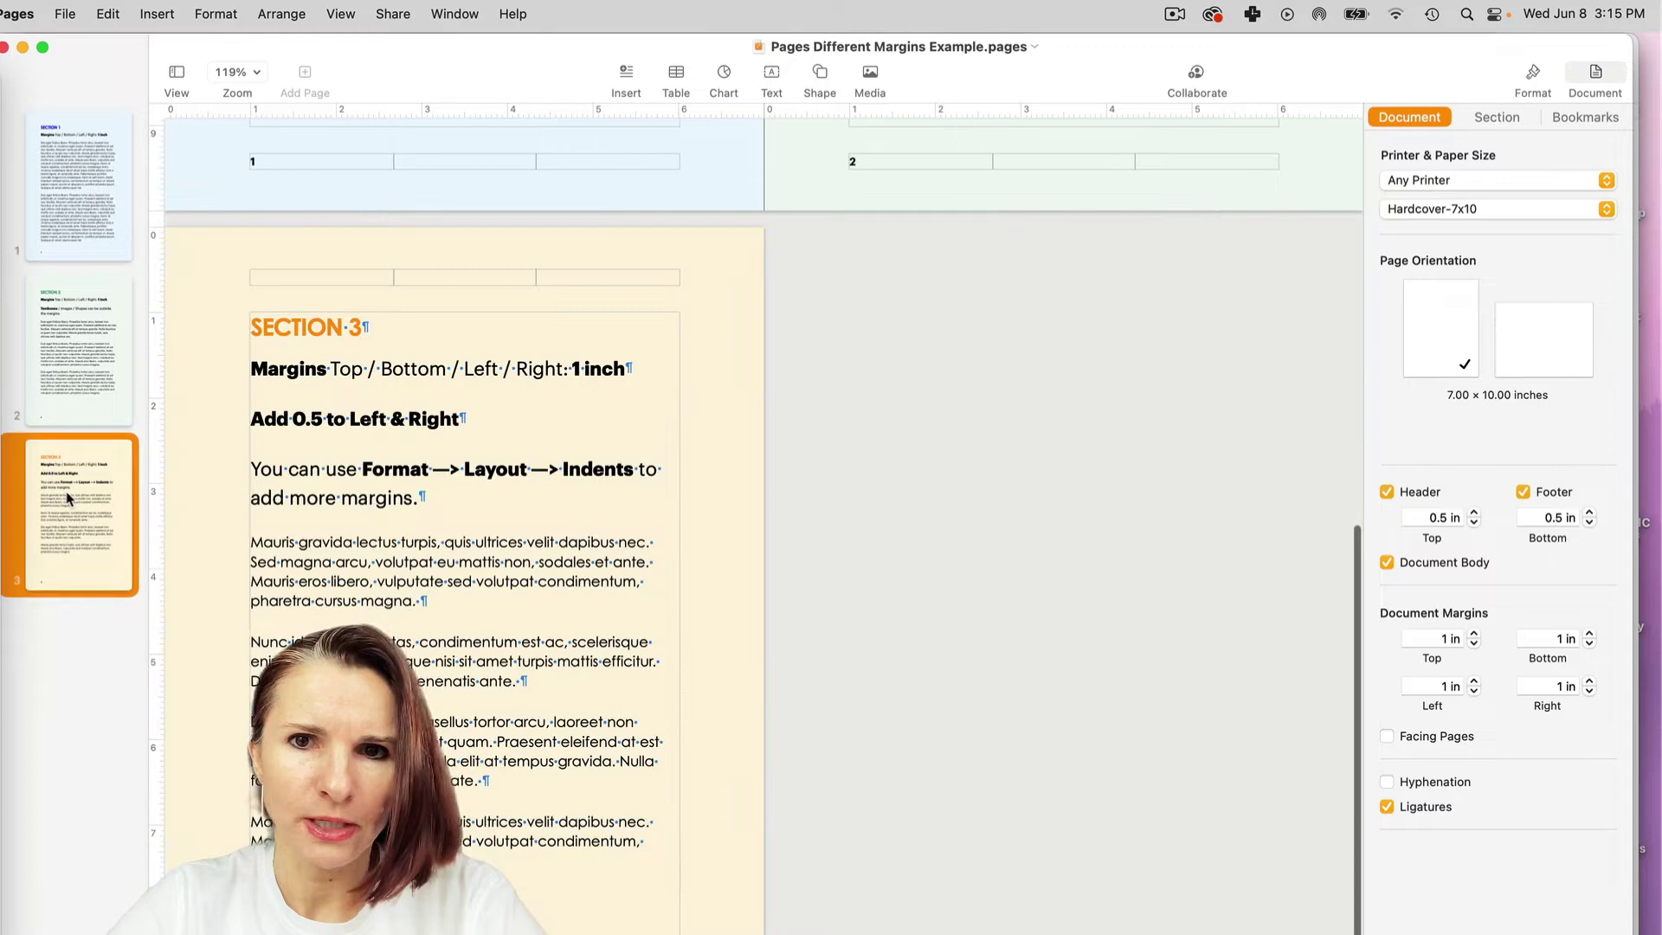
left_click(92, 241)
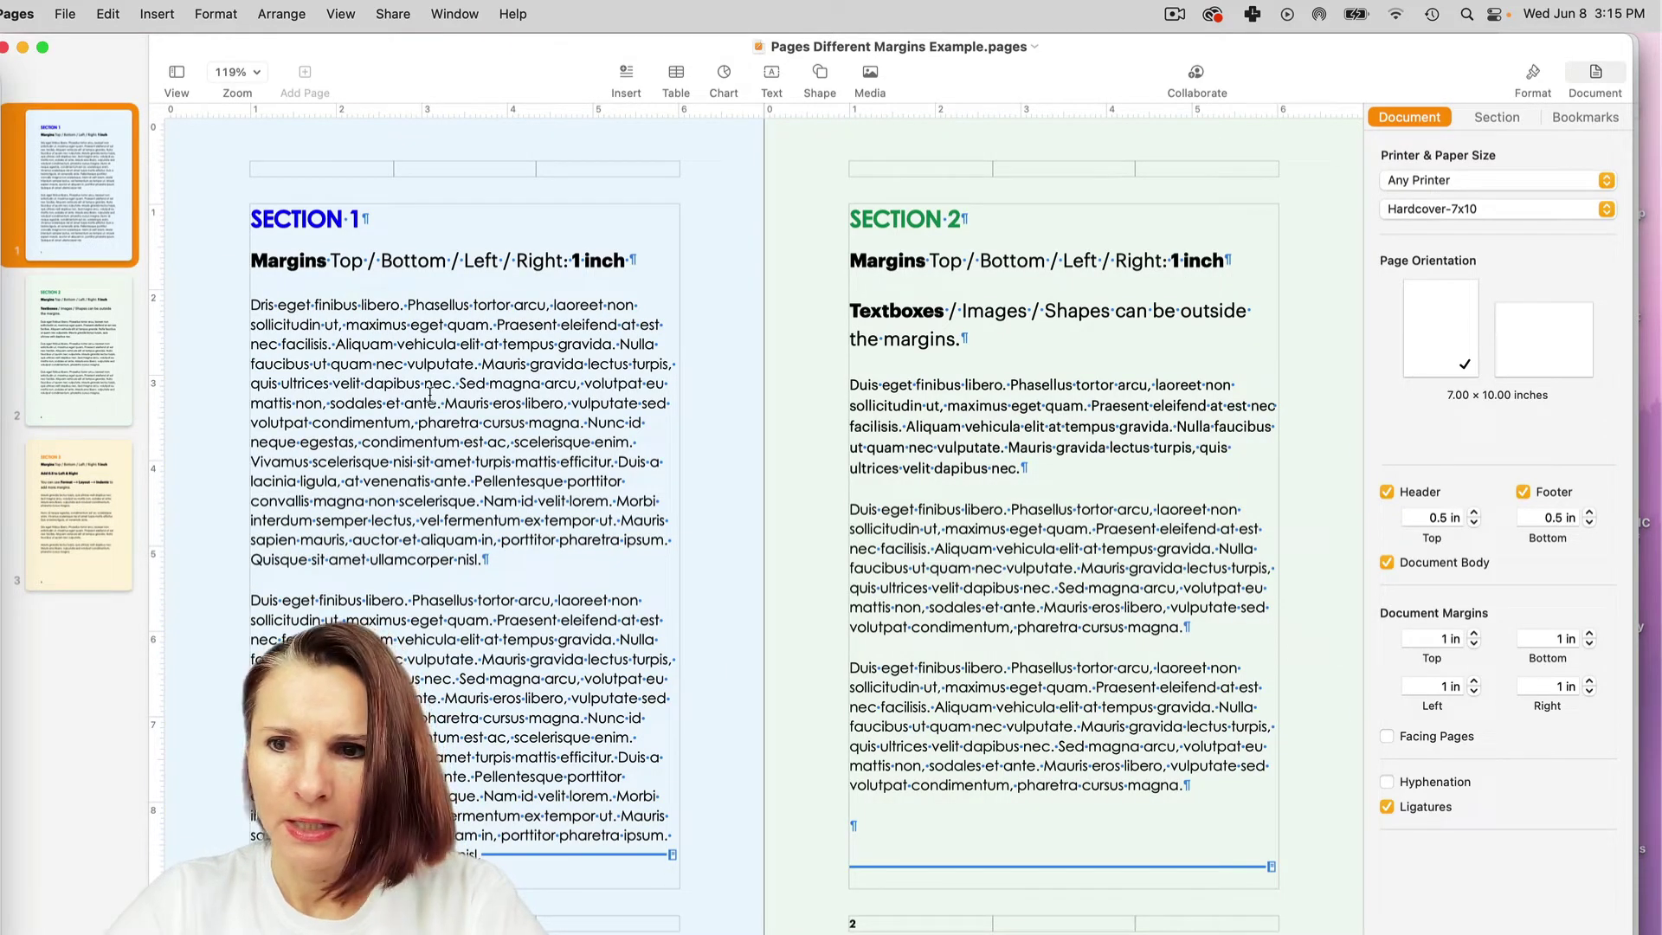
left_click(699, 305)
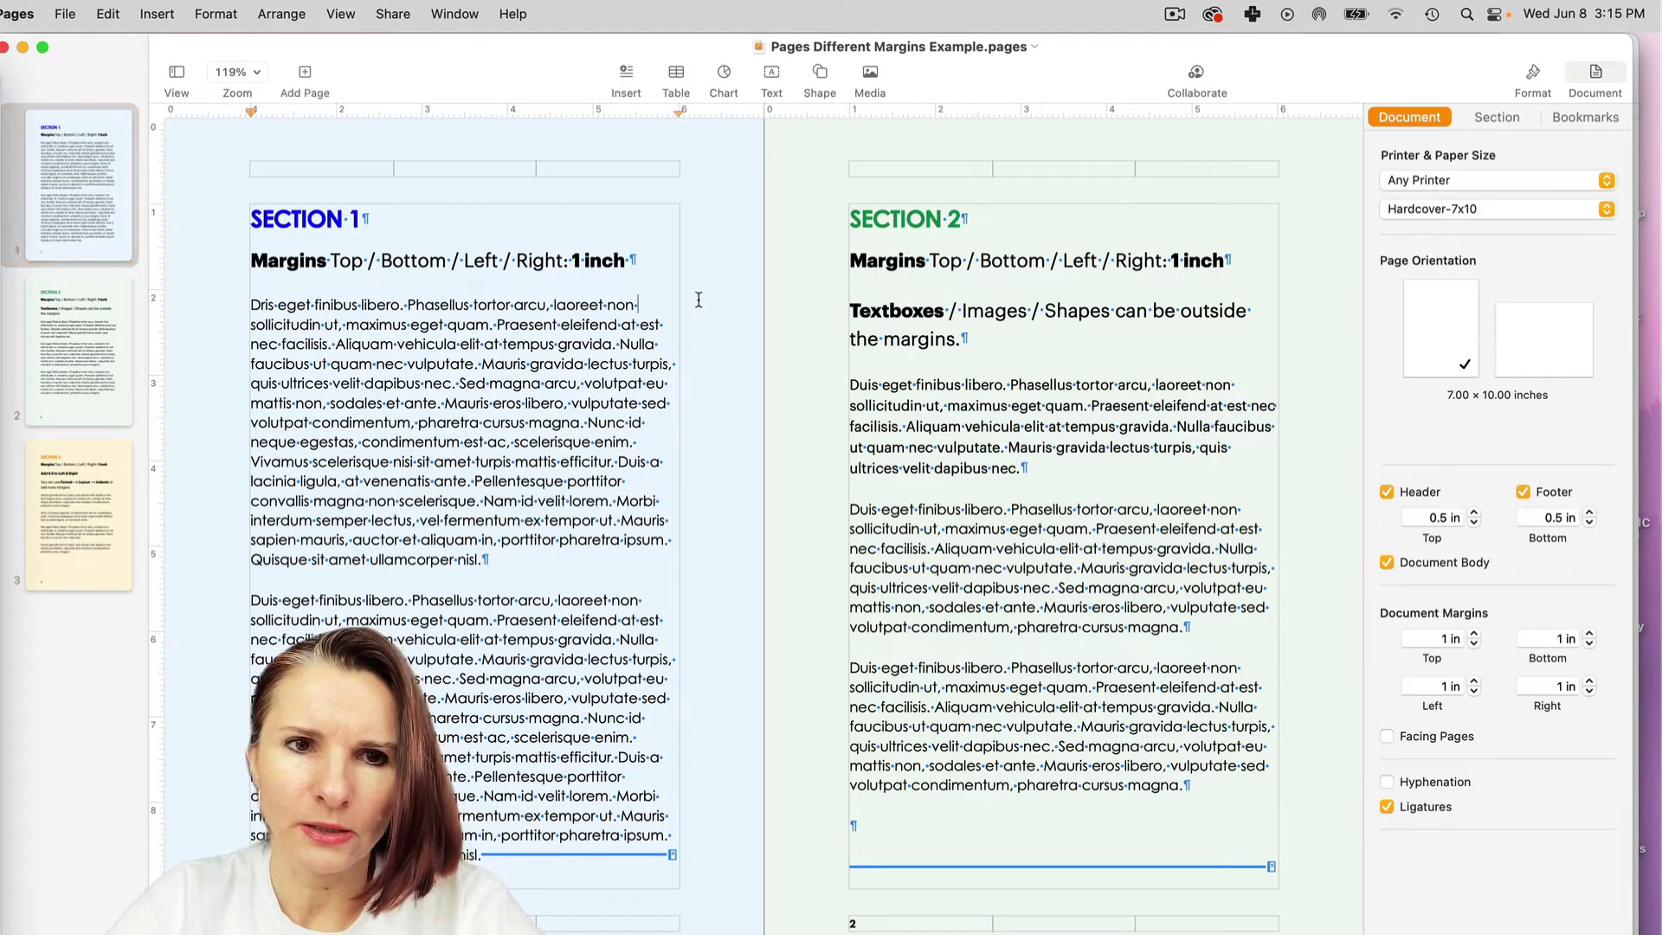
left_click(99, 402)
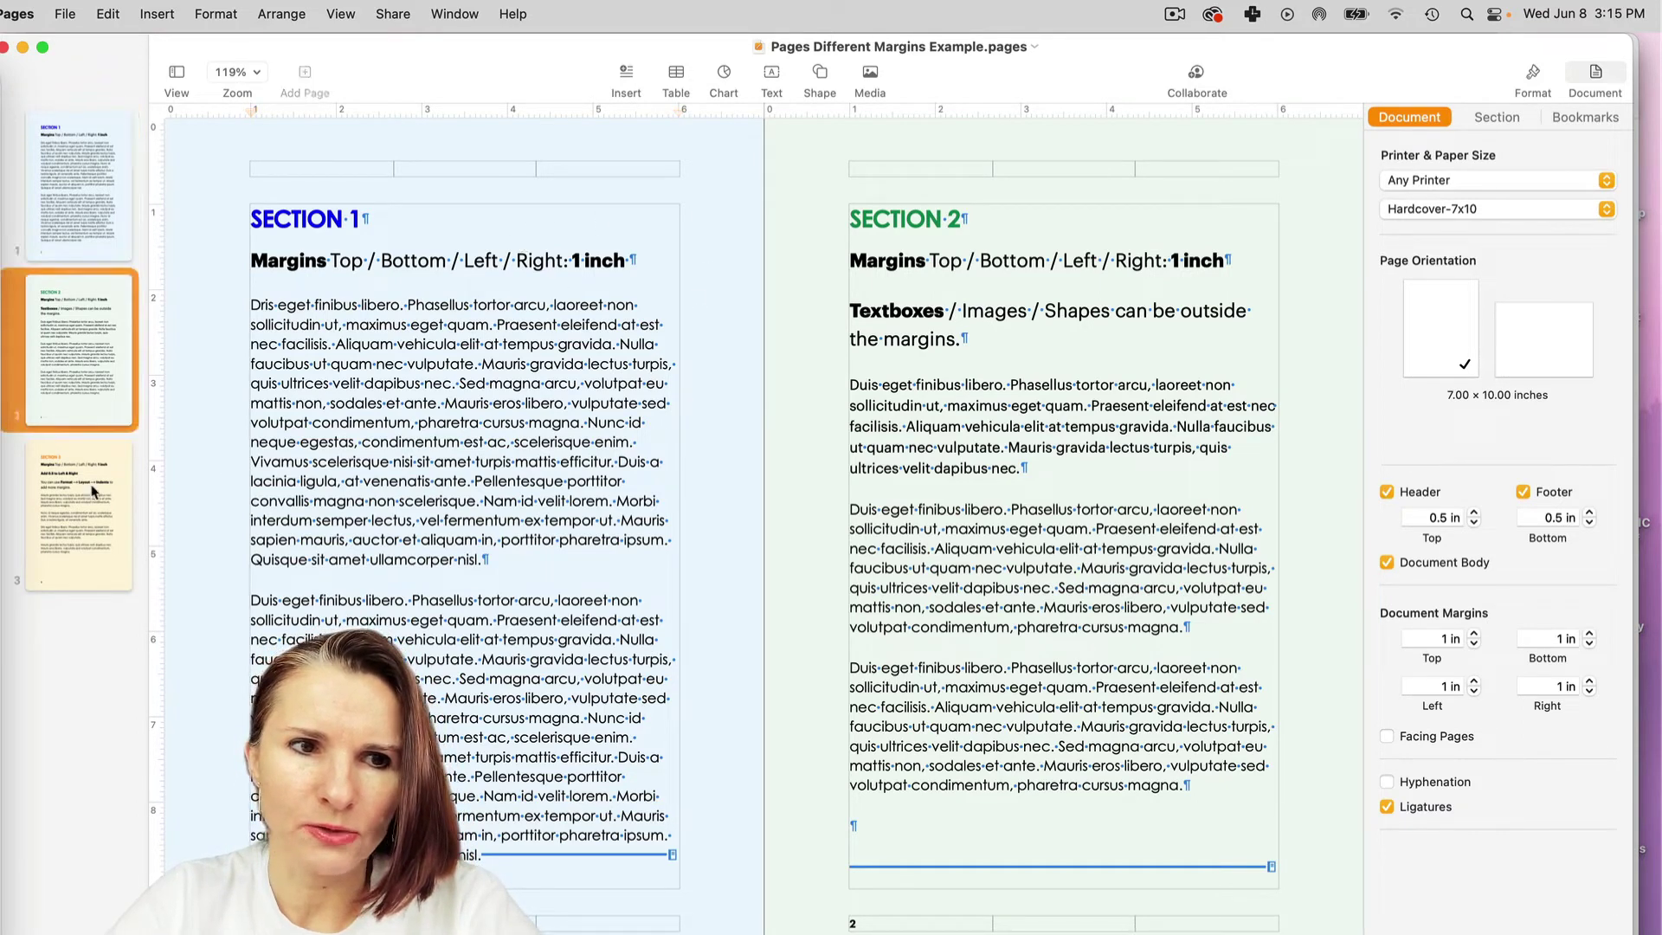
left_click(95, 547)
left_click(86, 178)
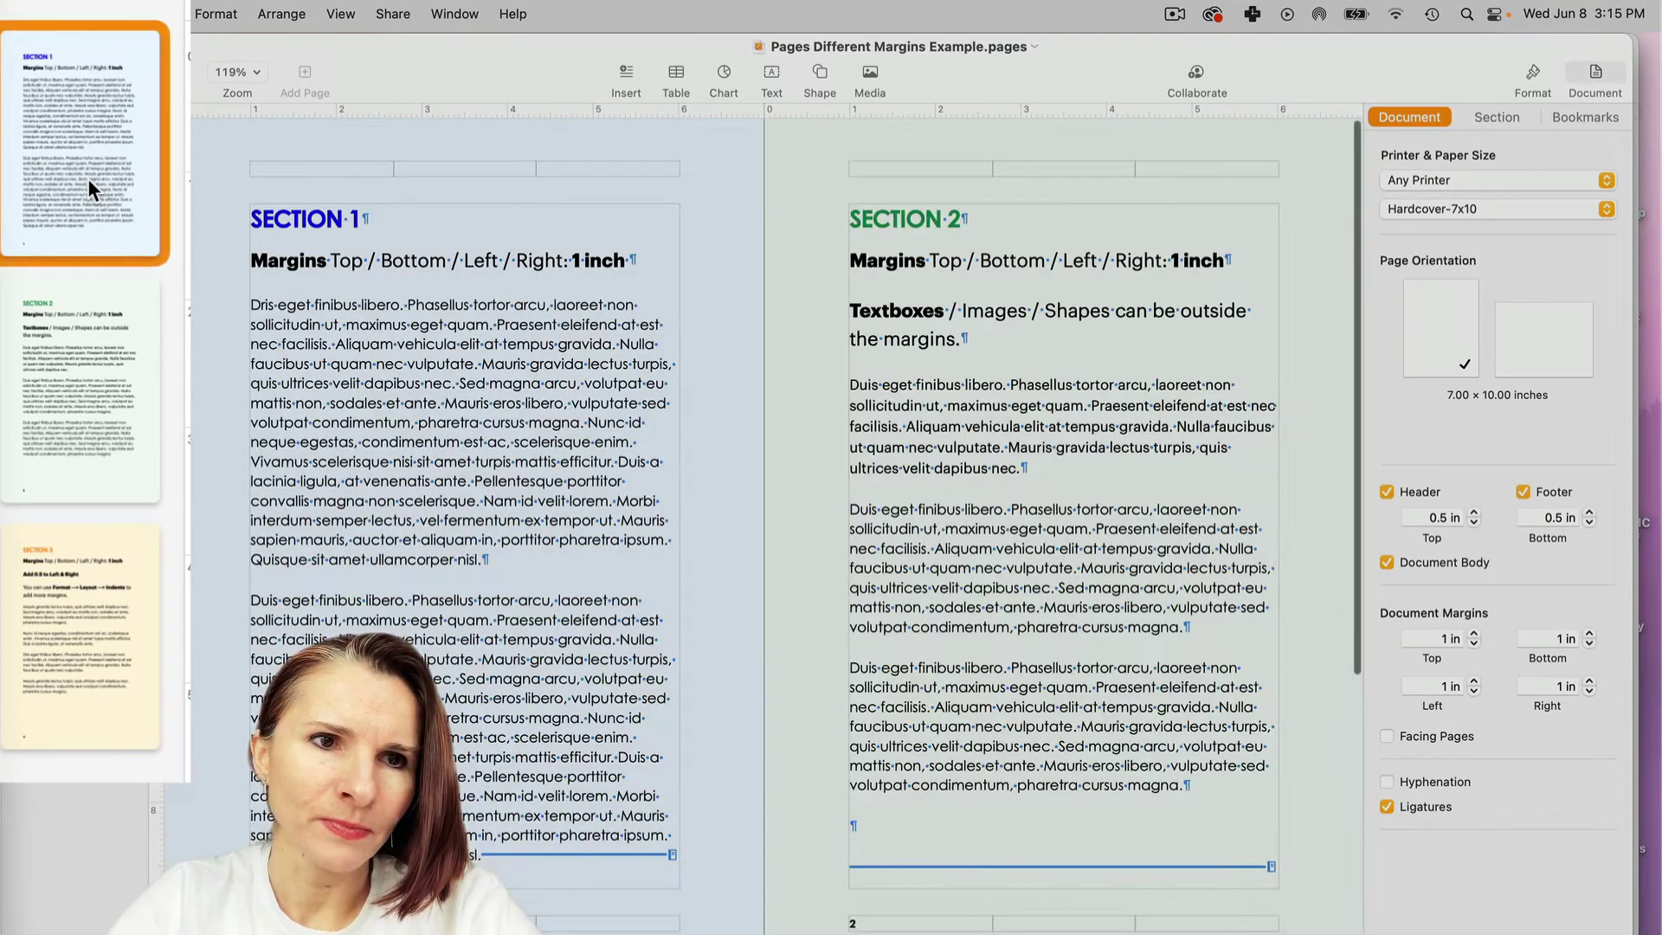
left_click(85, 342)
left_click(71, 620)
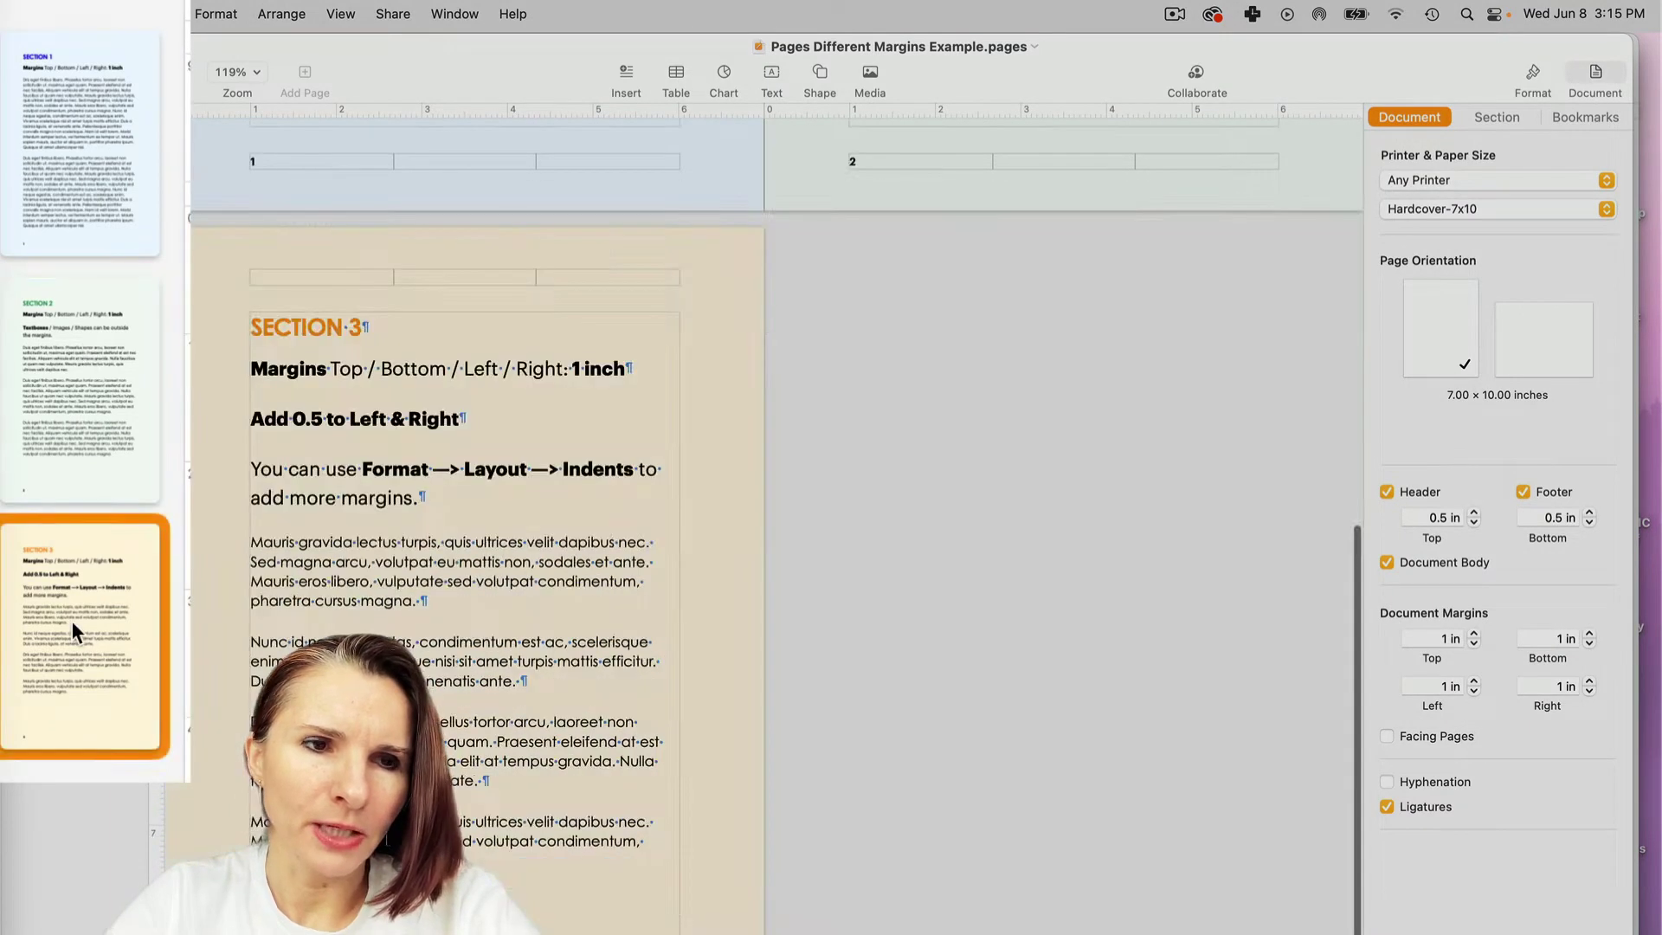
left_click(70, 145)
left_click(75, 330)
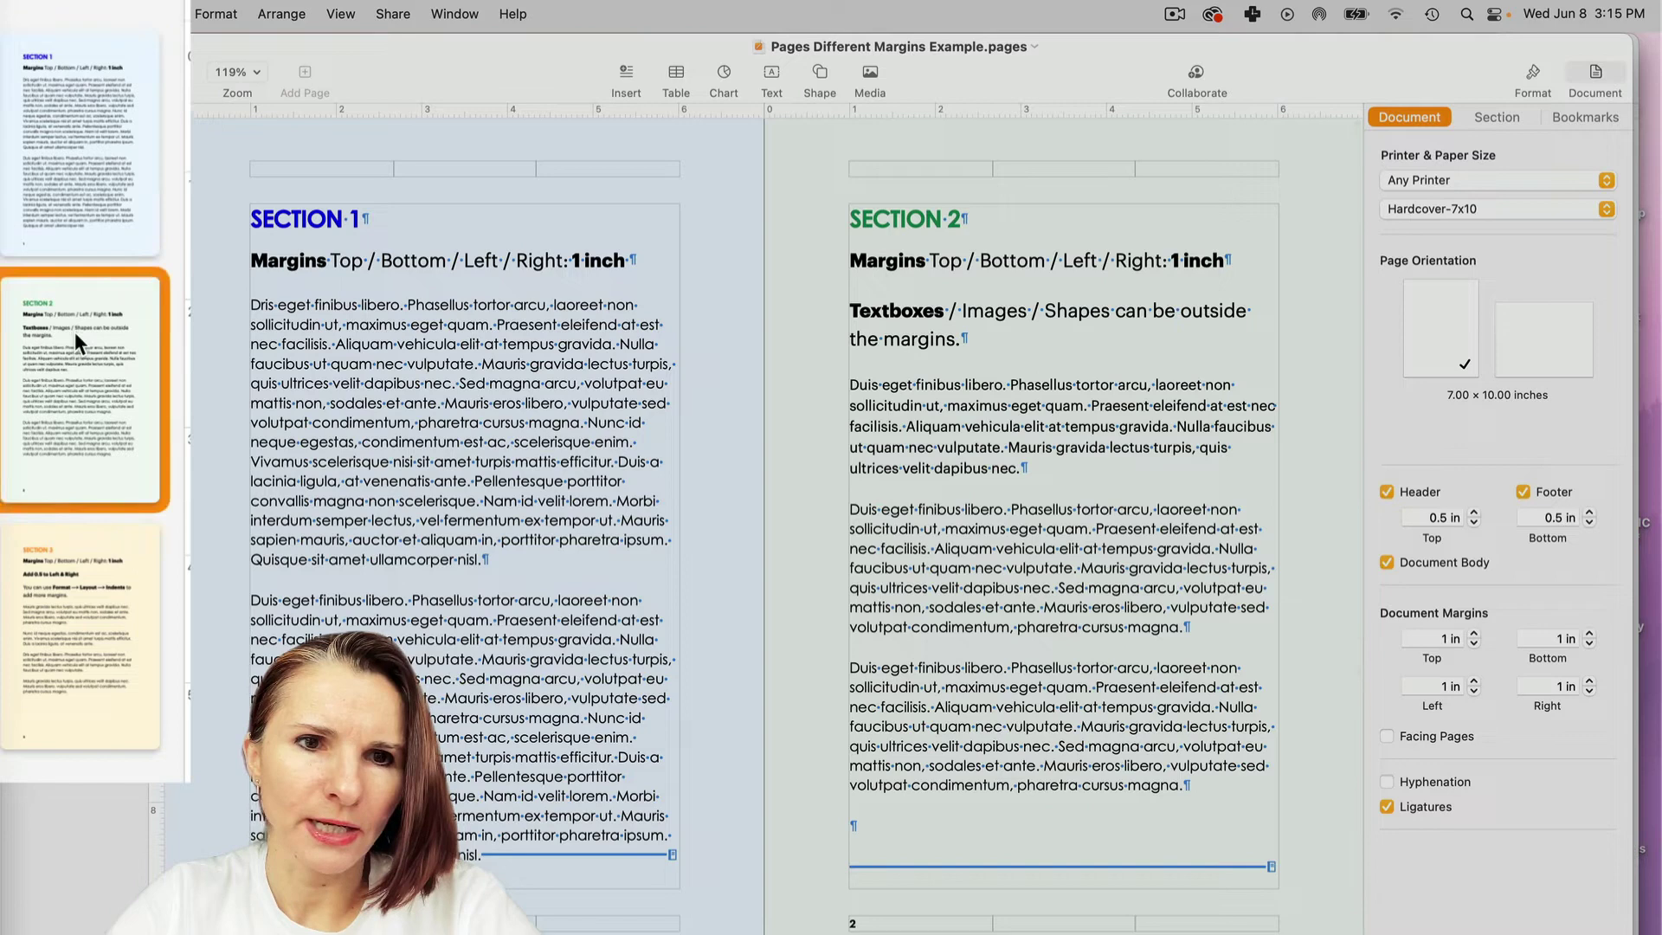
left_click(80, 562)
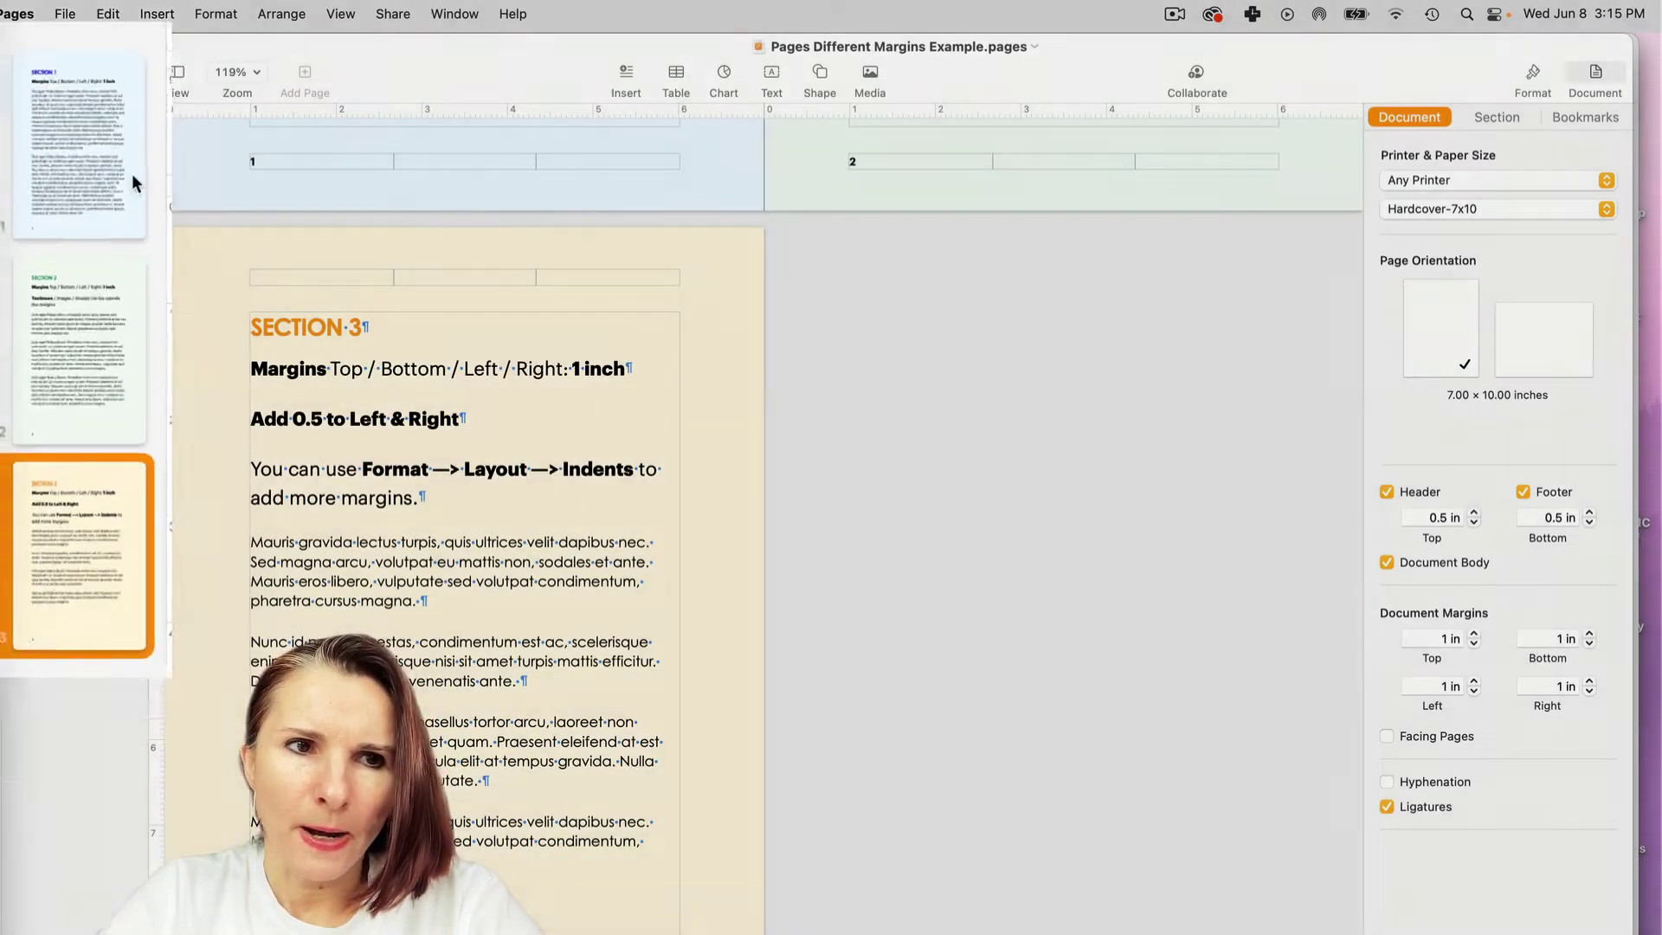
left_click(103, 173)
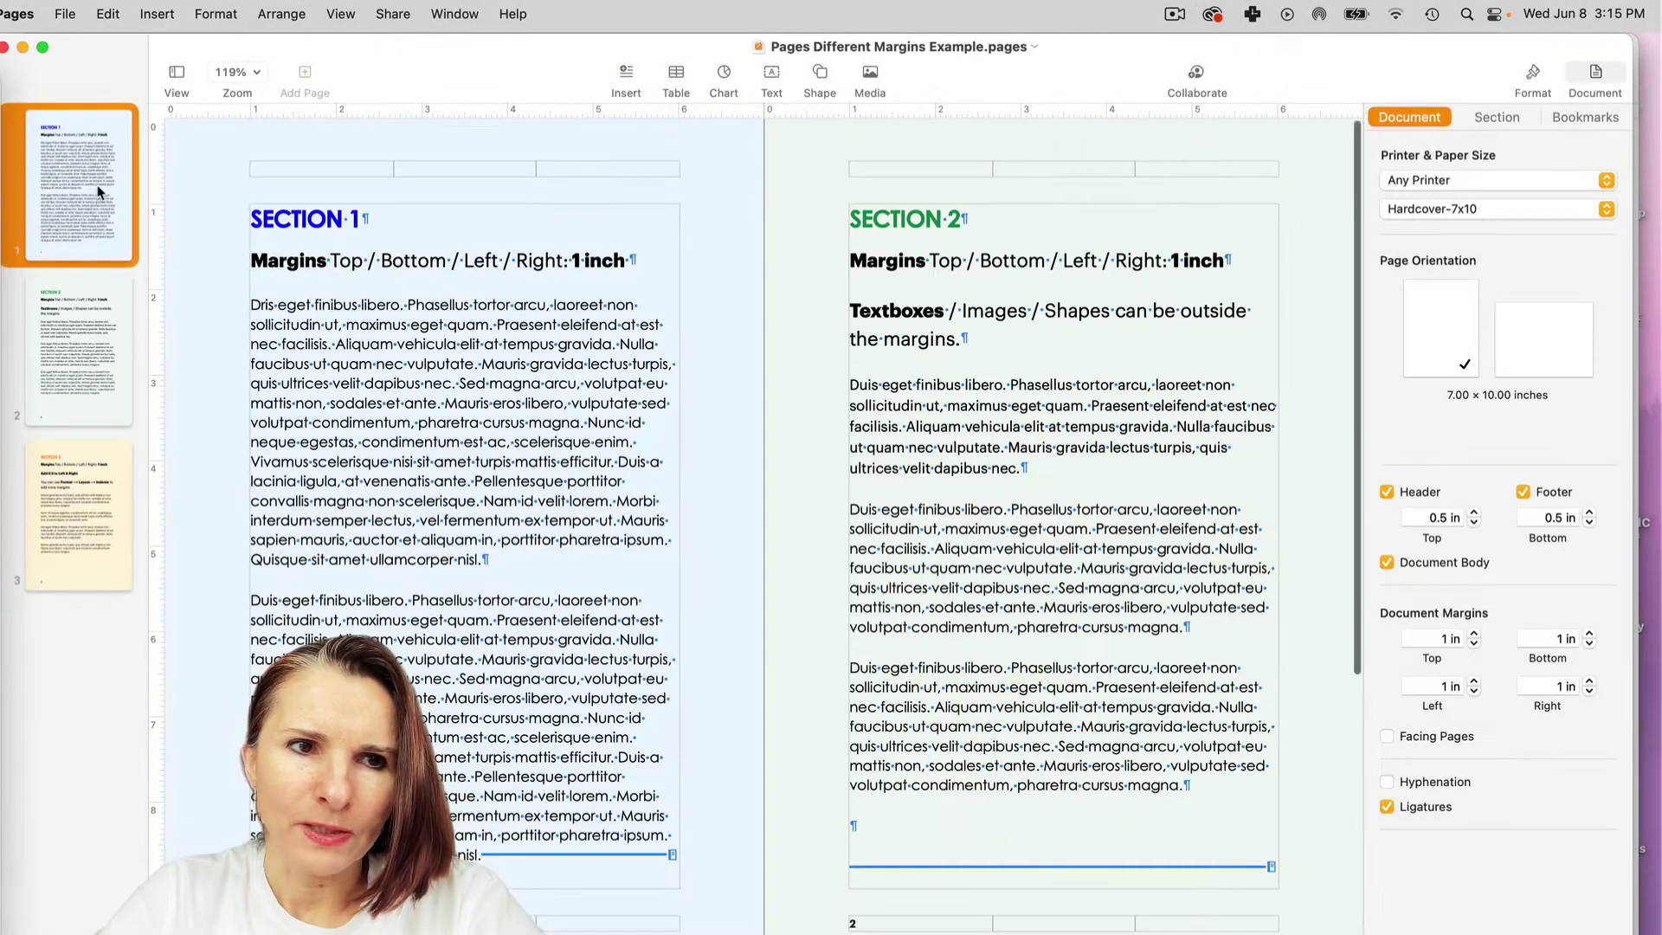
left_click(536, 495)
left_click(676, 461)
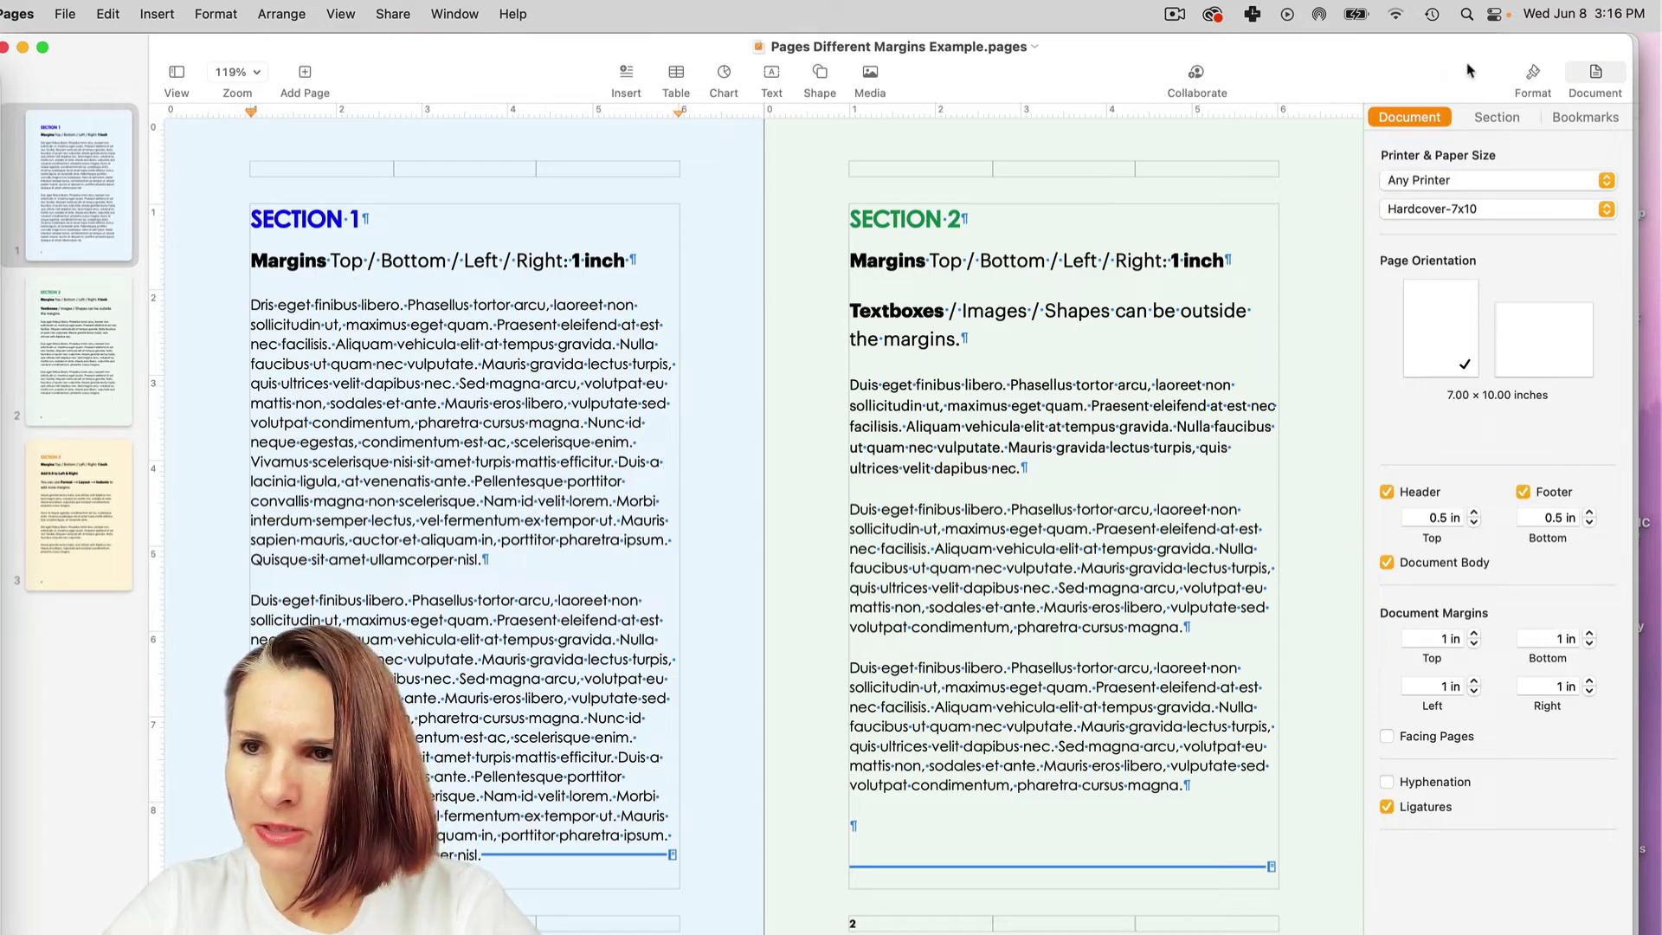
left_click(1596, 71)
left_click(1596, 71)
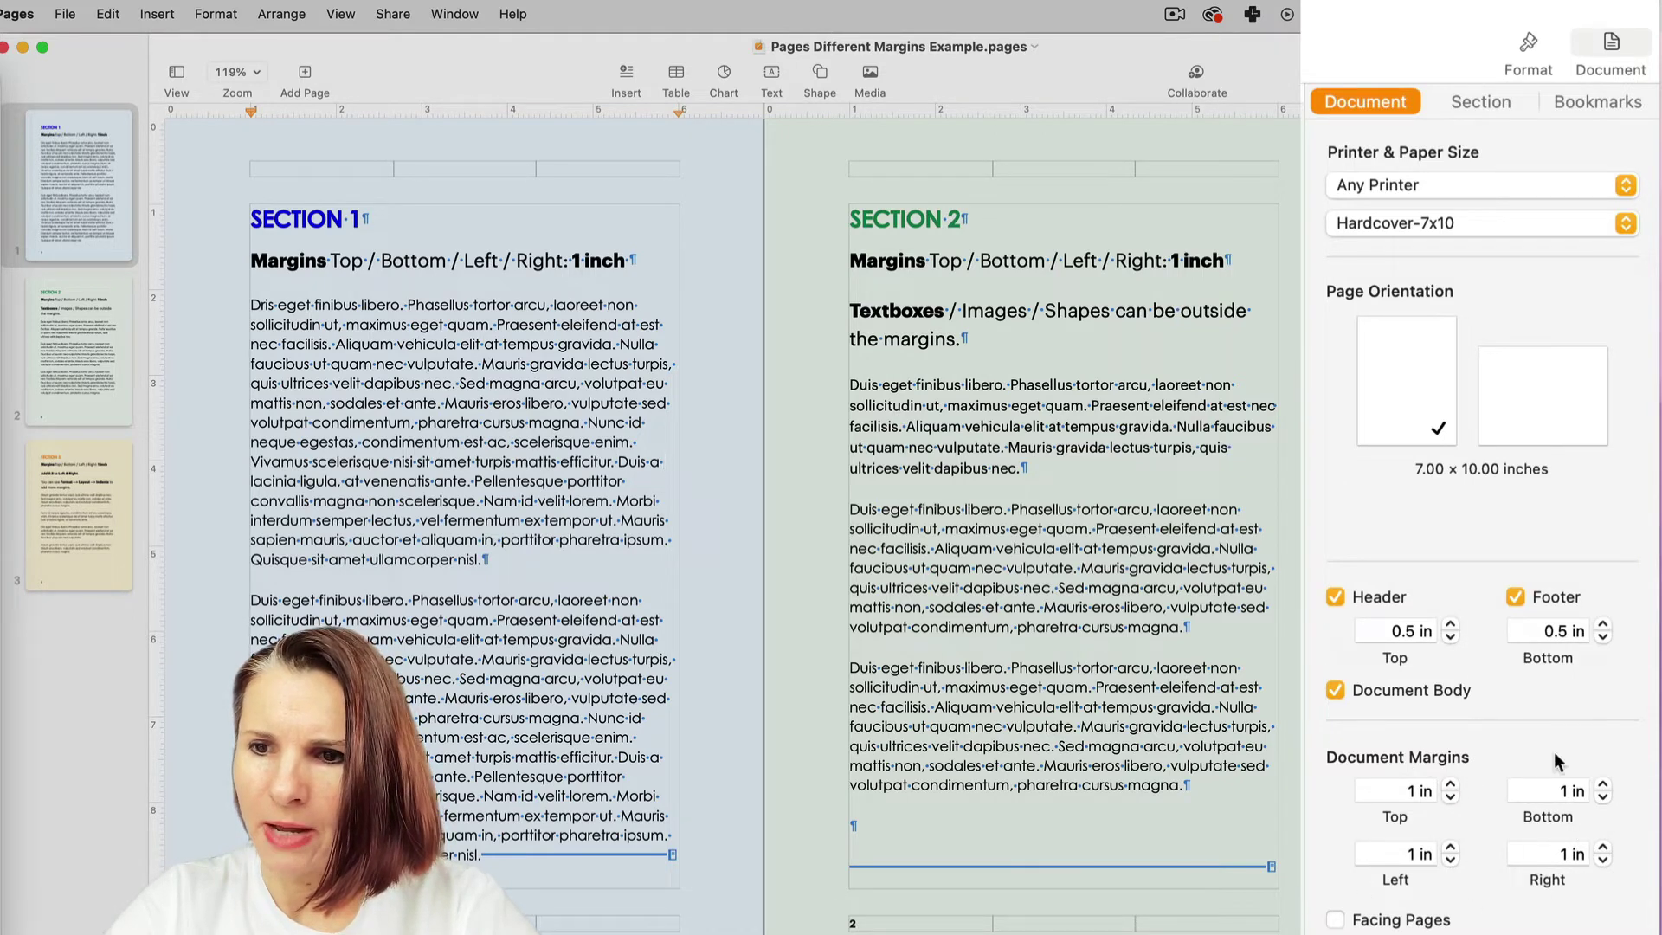
left_click(1067, 528)
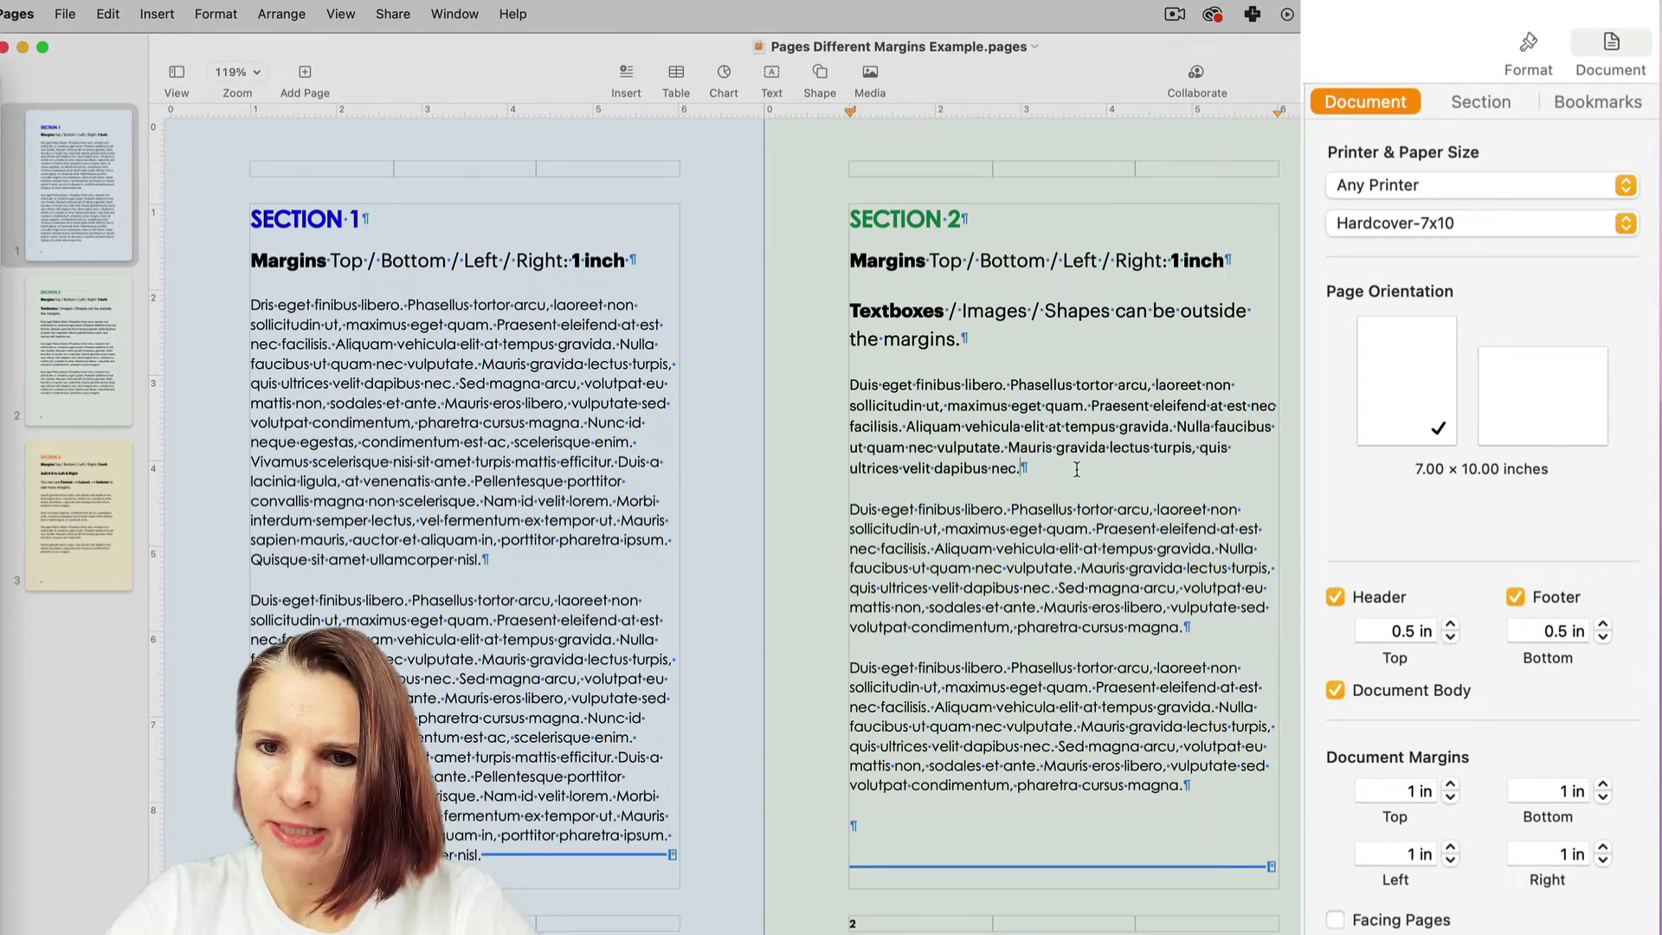
scroll(931, 709, "down", 10)
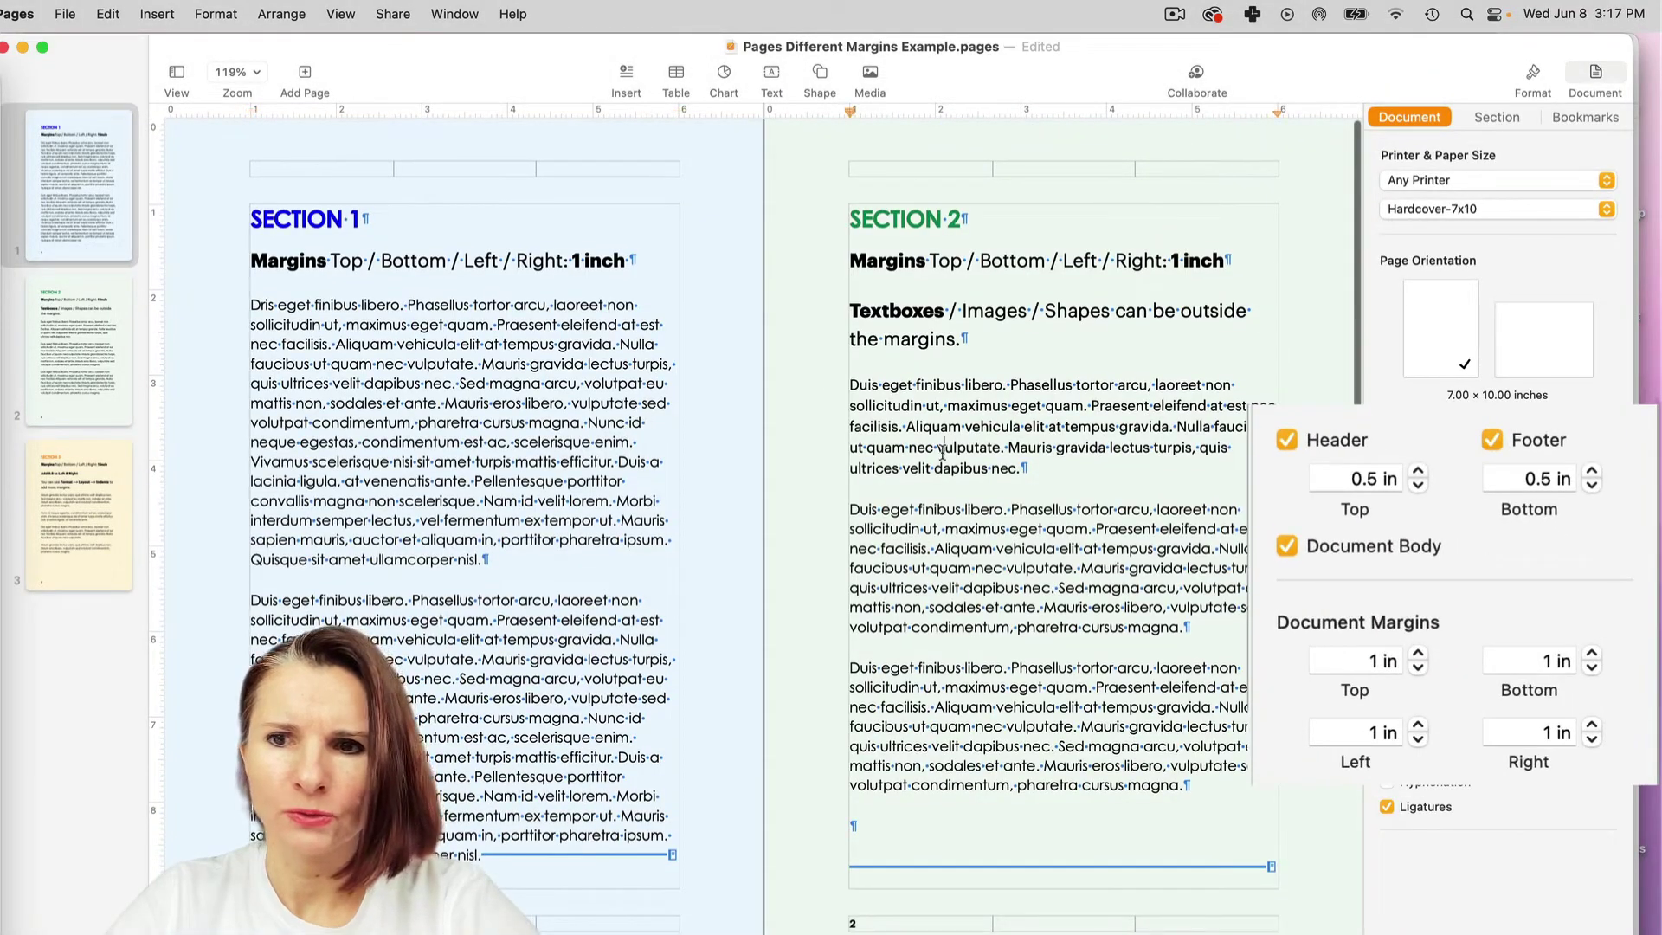
scroll(943, 453, "down", 5)
left_click(488, 791)
scroll(488, 790, "down", 2)
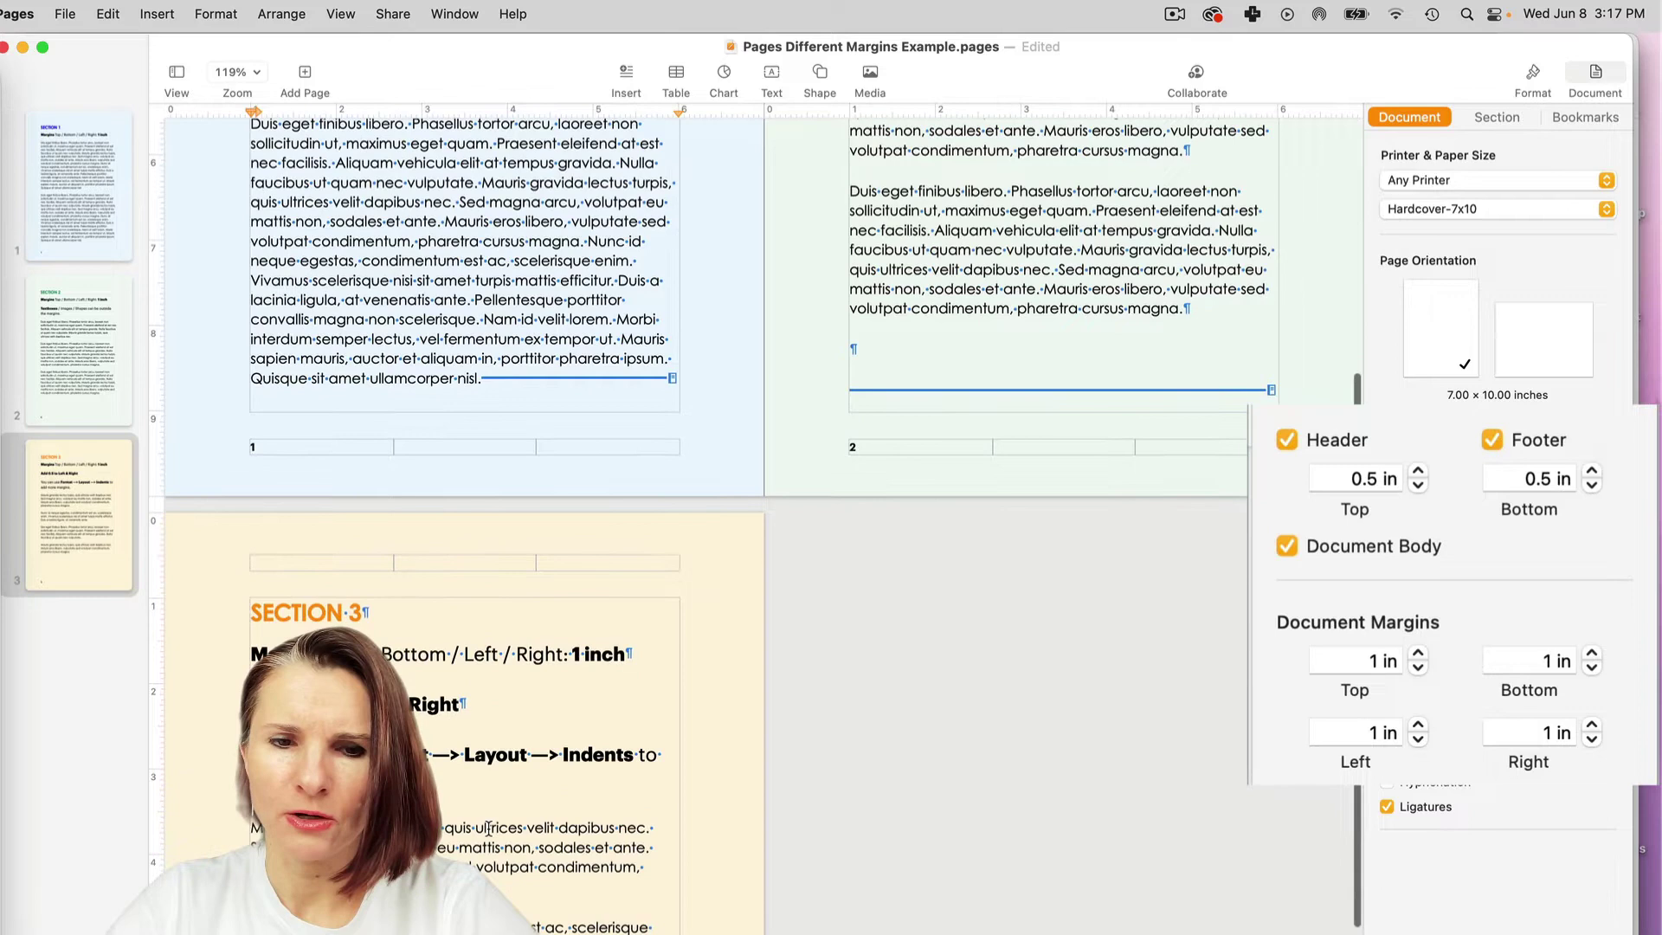
scroll(488, 823, "up", 5)
scroll(489, 828, "up", 2)
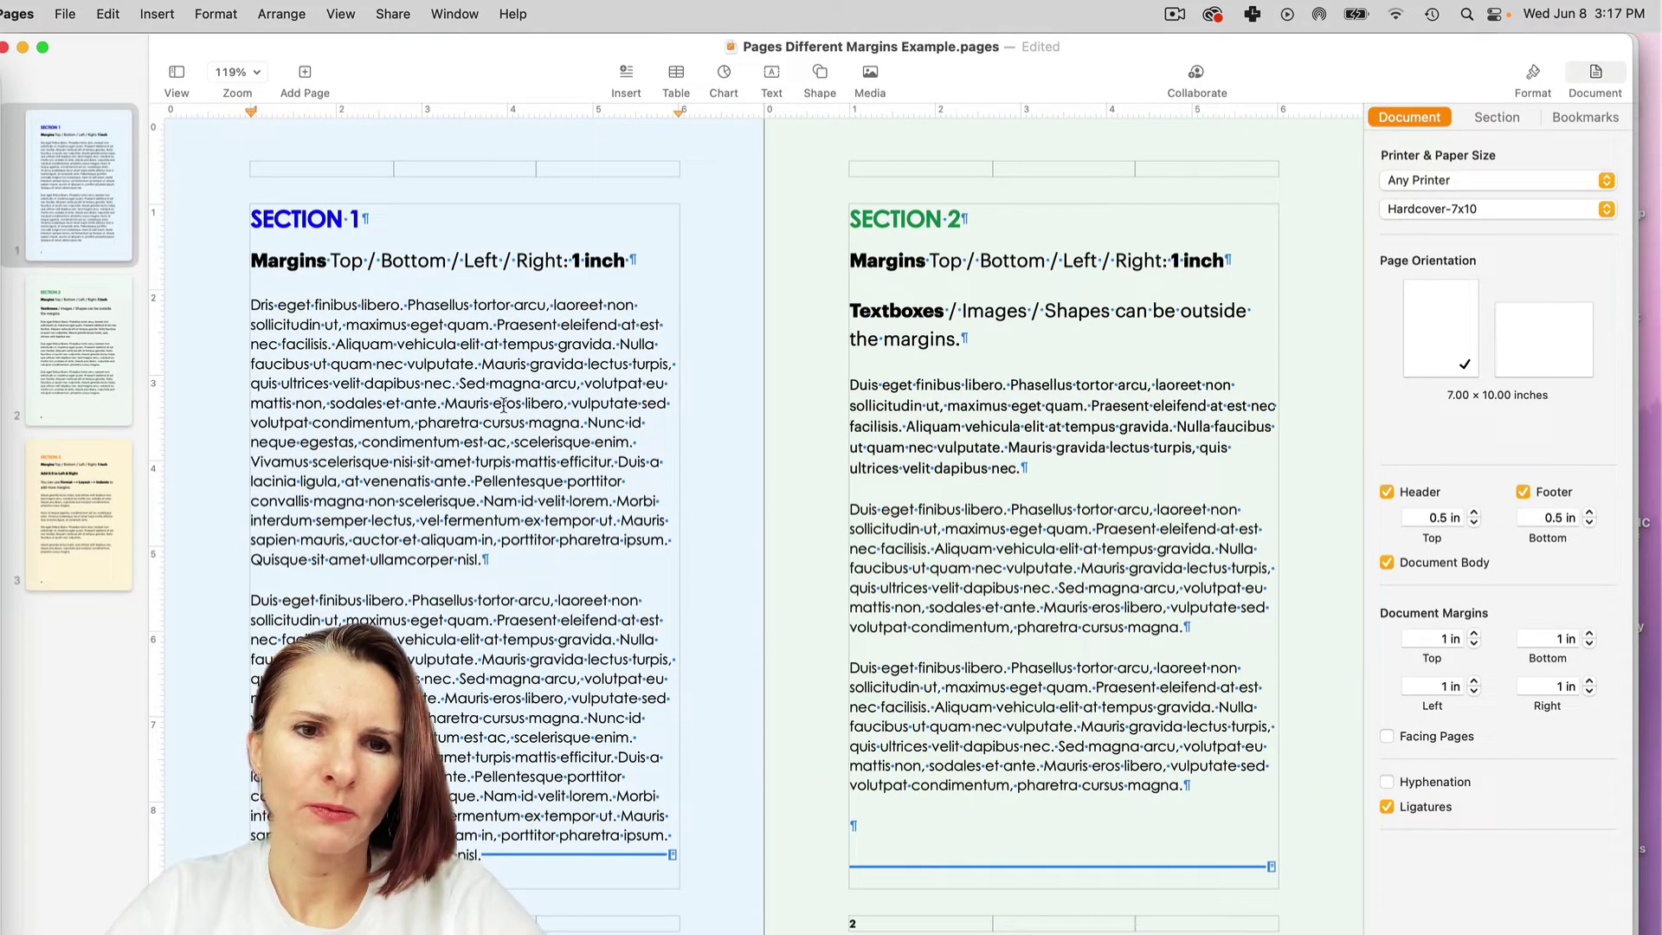
Raise the left and right document margins from 1 in to 1.5 in, then review the reflowed pages.
left_click(1001, 426)
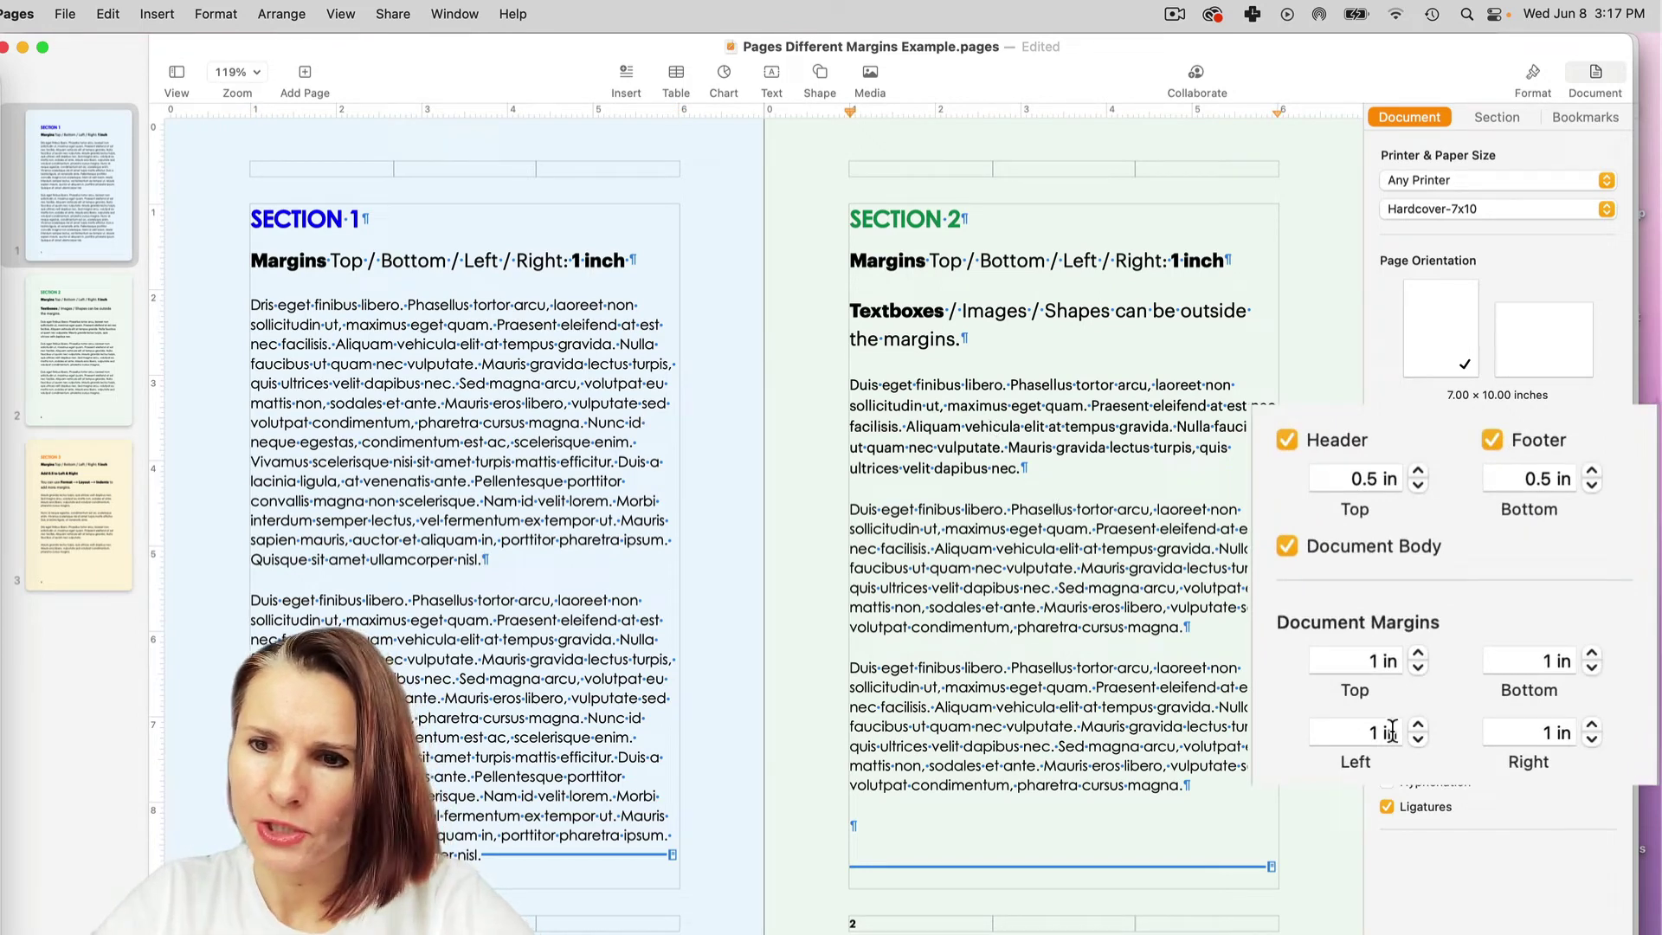
left_click(1419, 726)
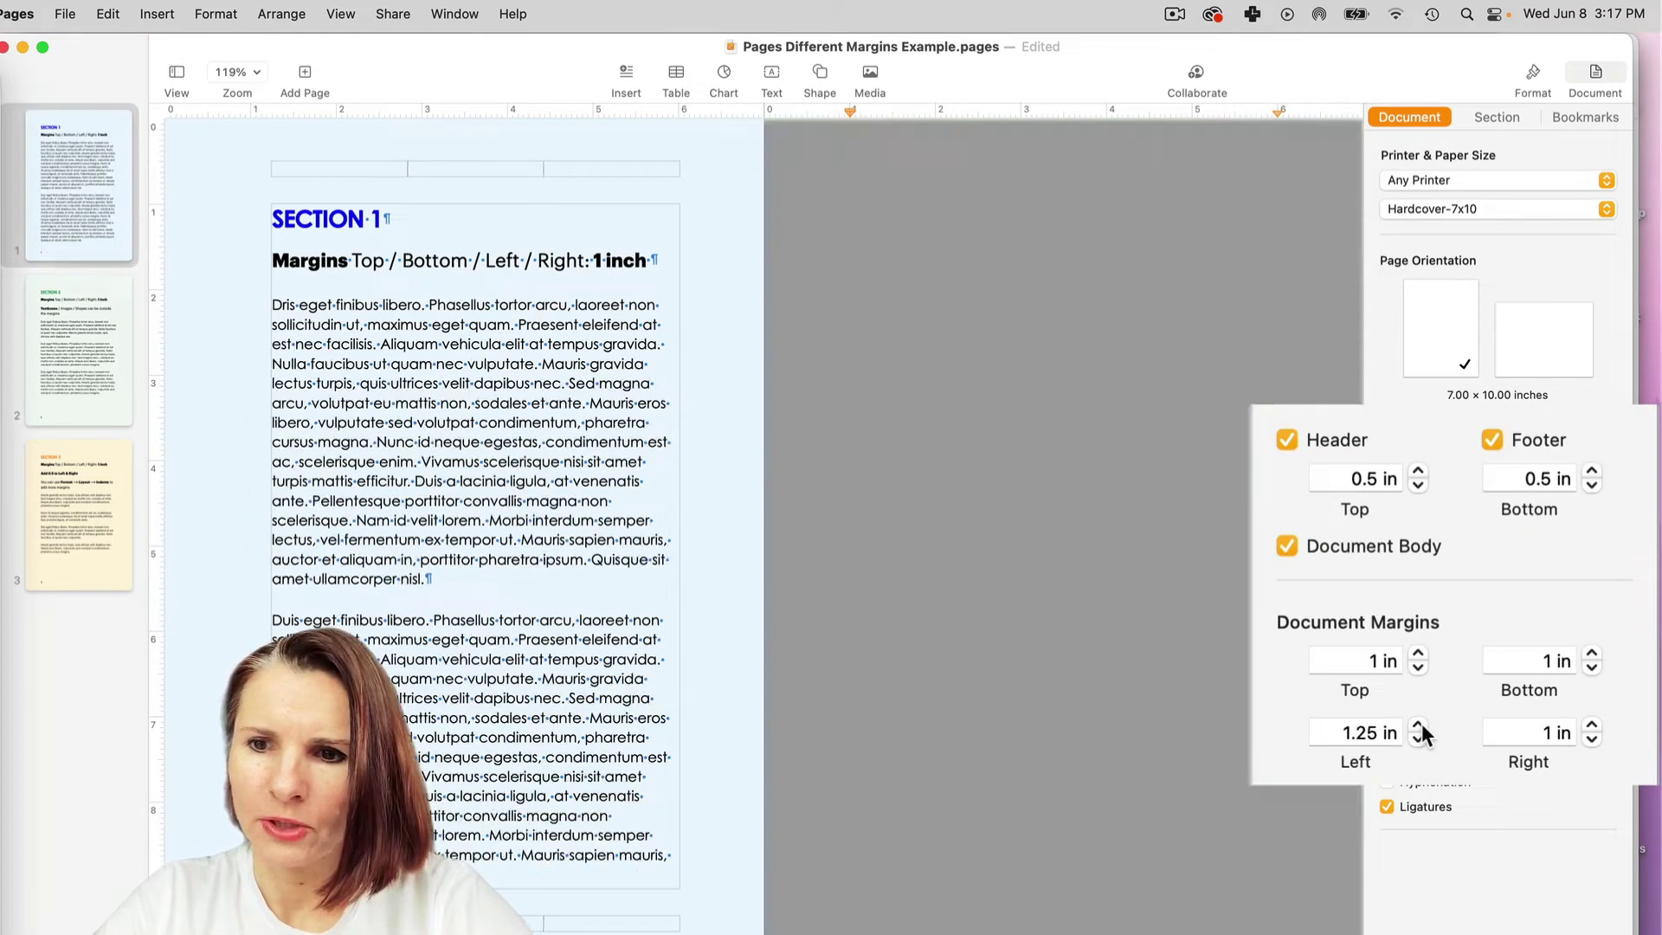
left_click(1418, 727)
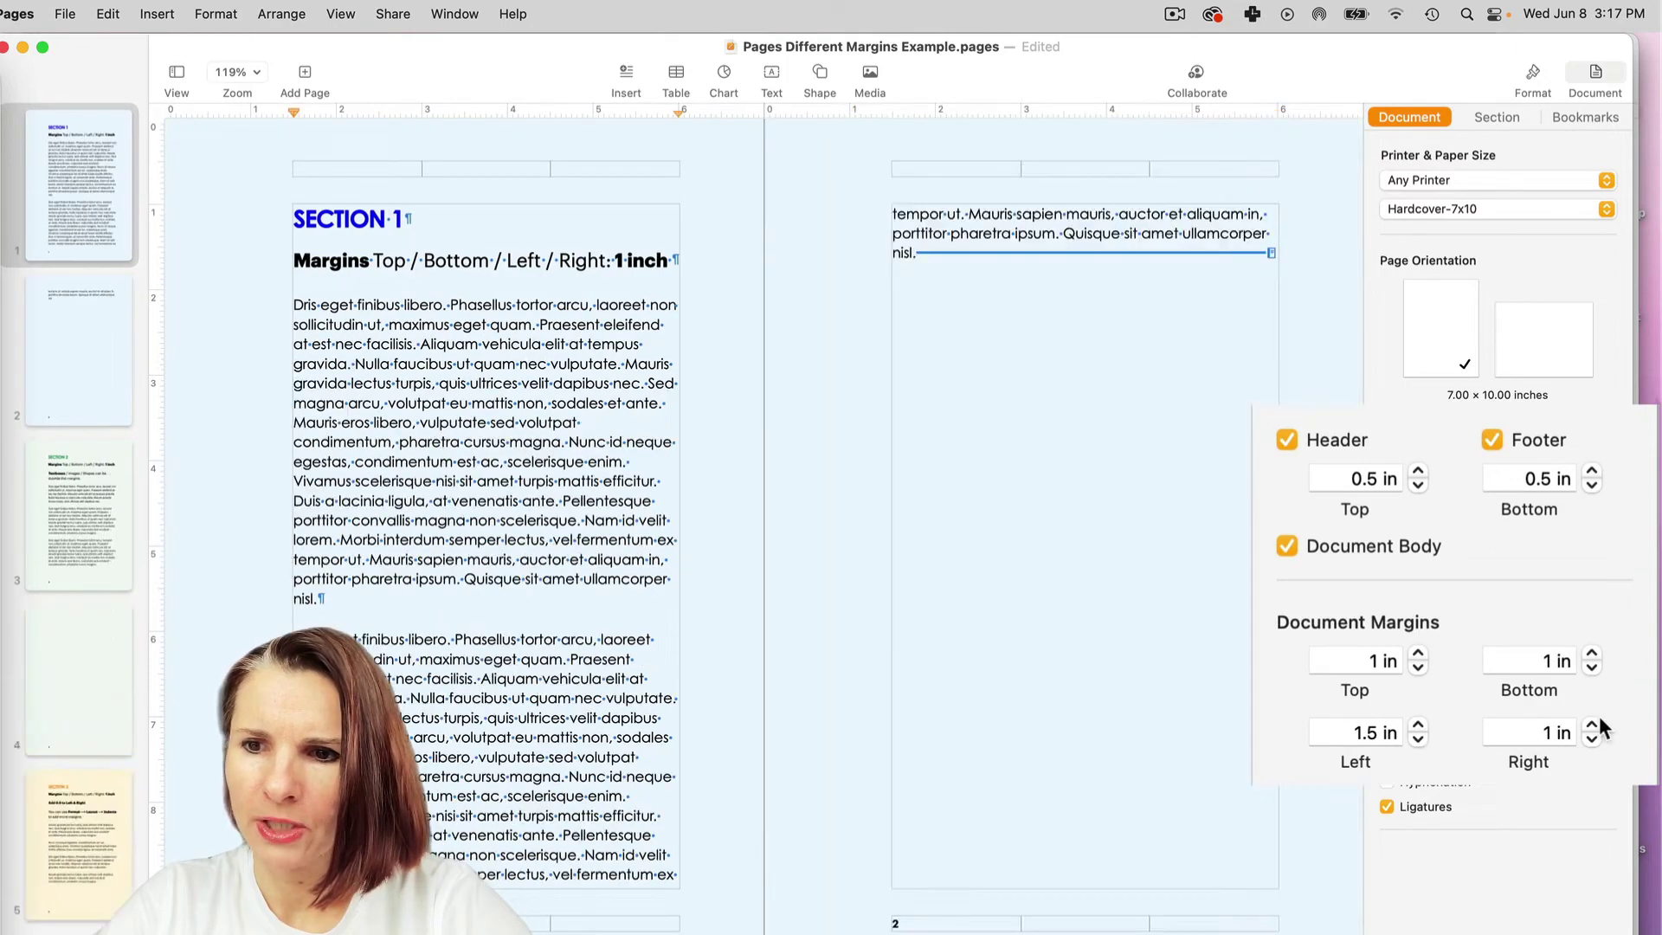
left_click(1592, 727)
left_click(1591, 727)
scroll(1142, 698, "down", 10)
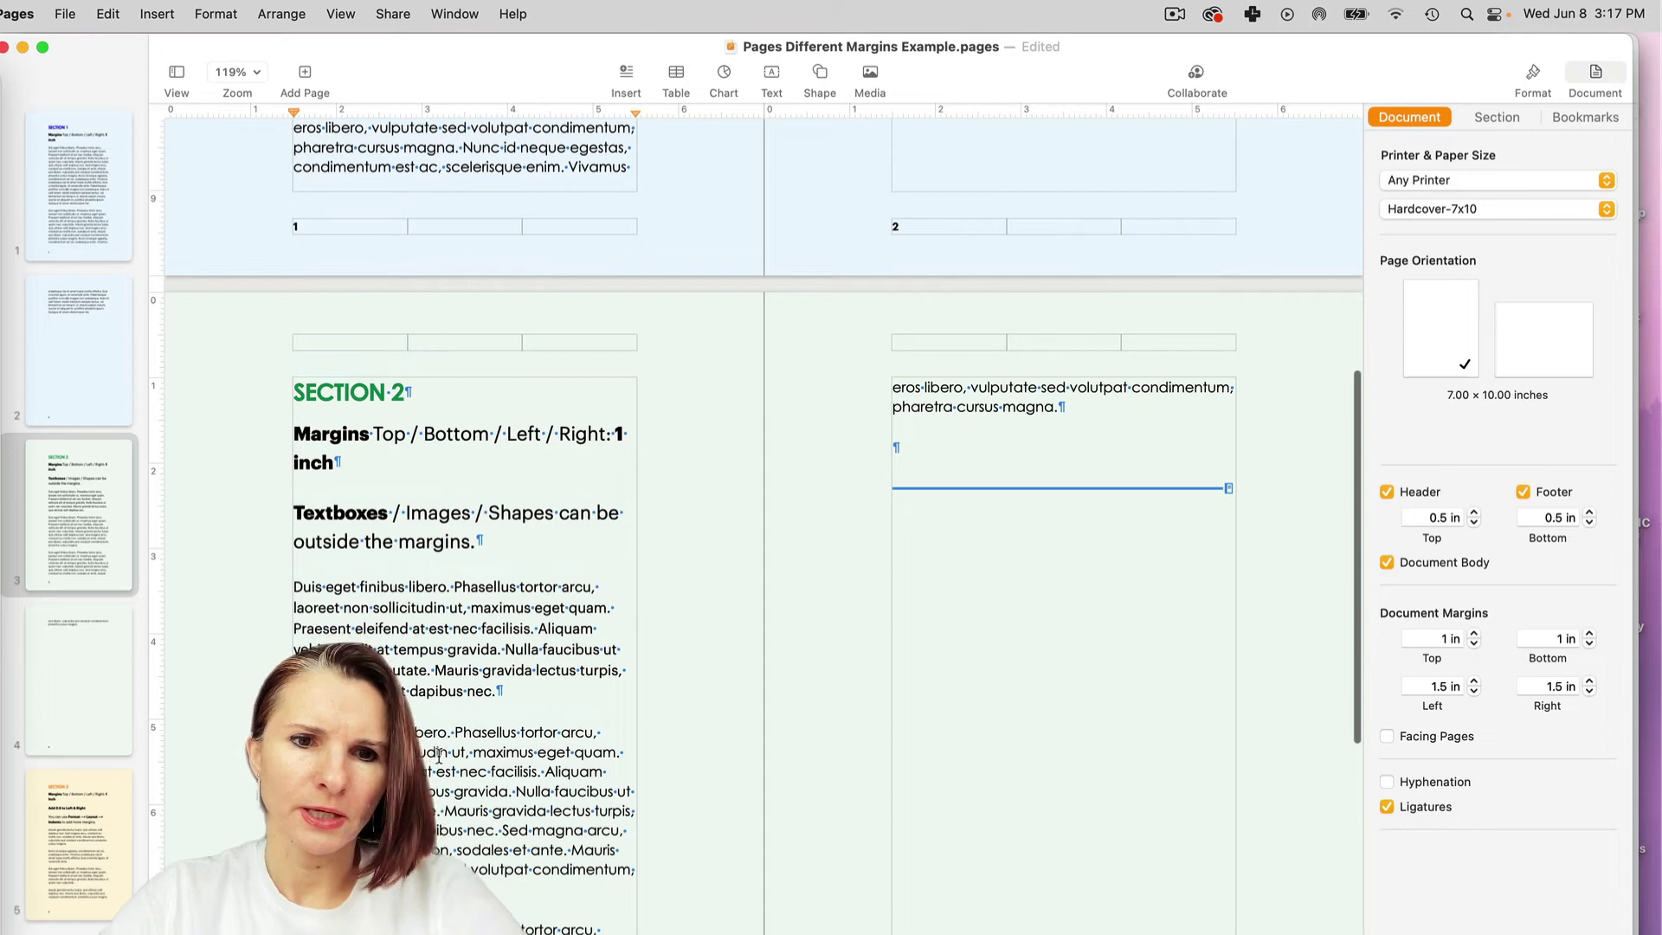
scroll(392, 343, "down", 3)
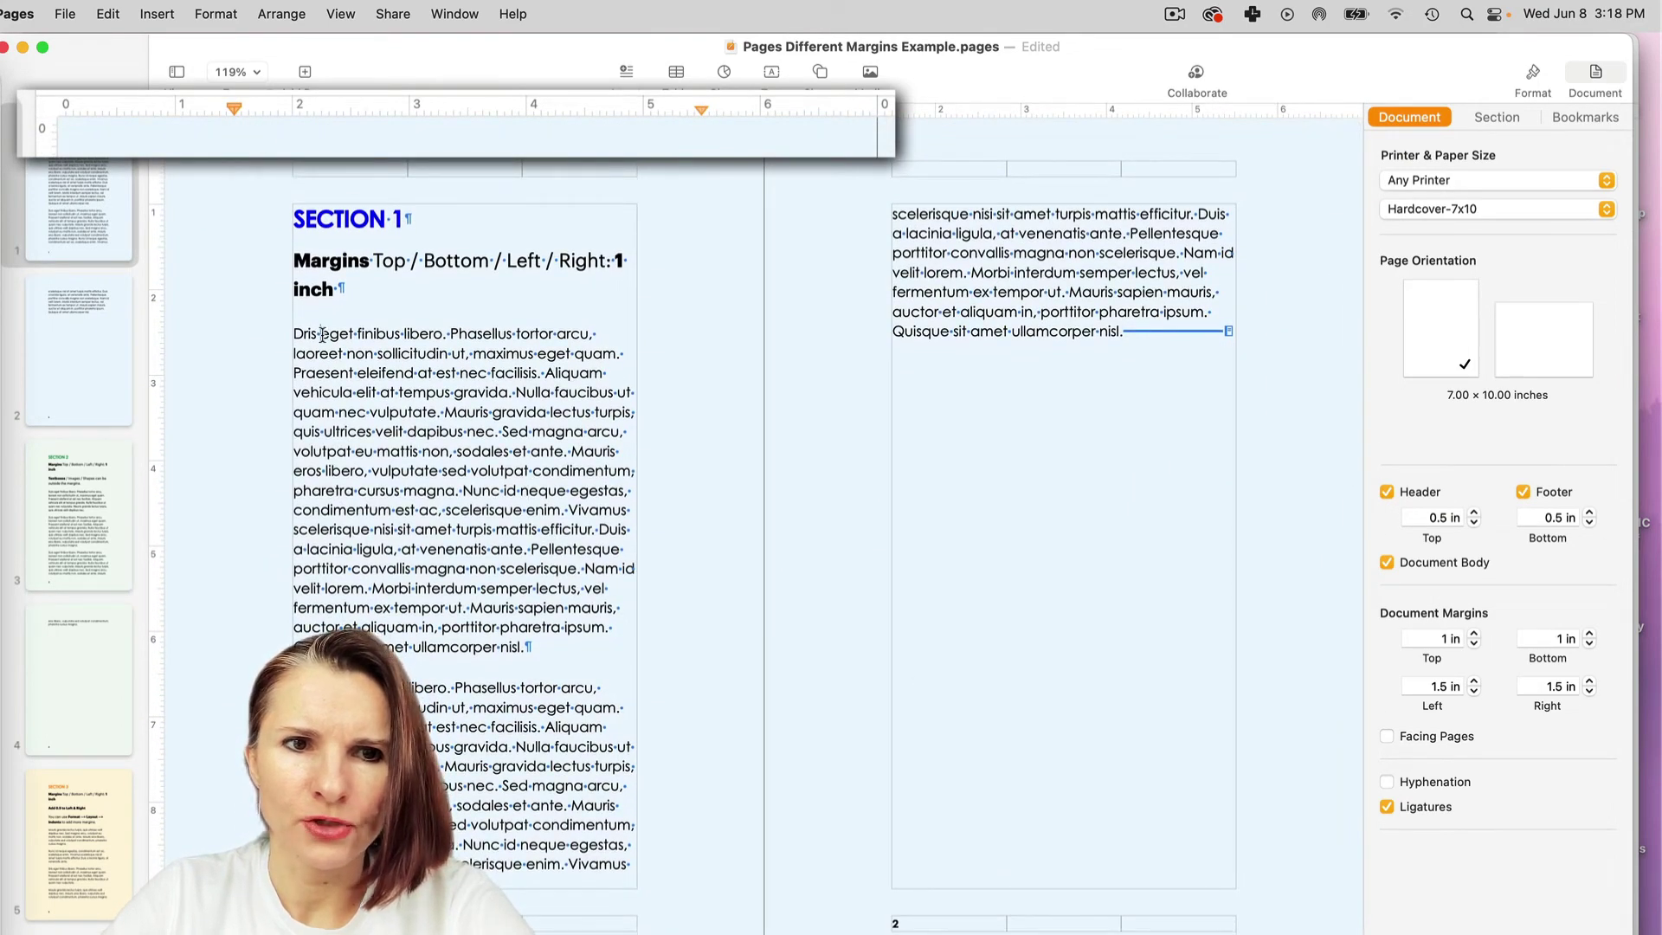
scroll(322, 334, "down", 2)
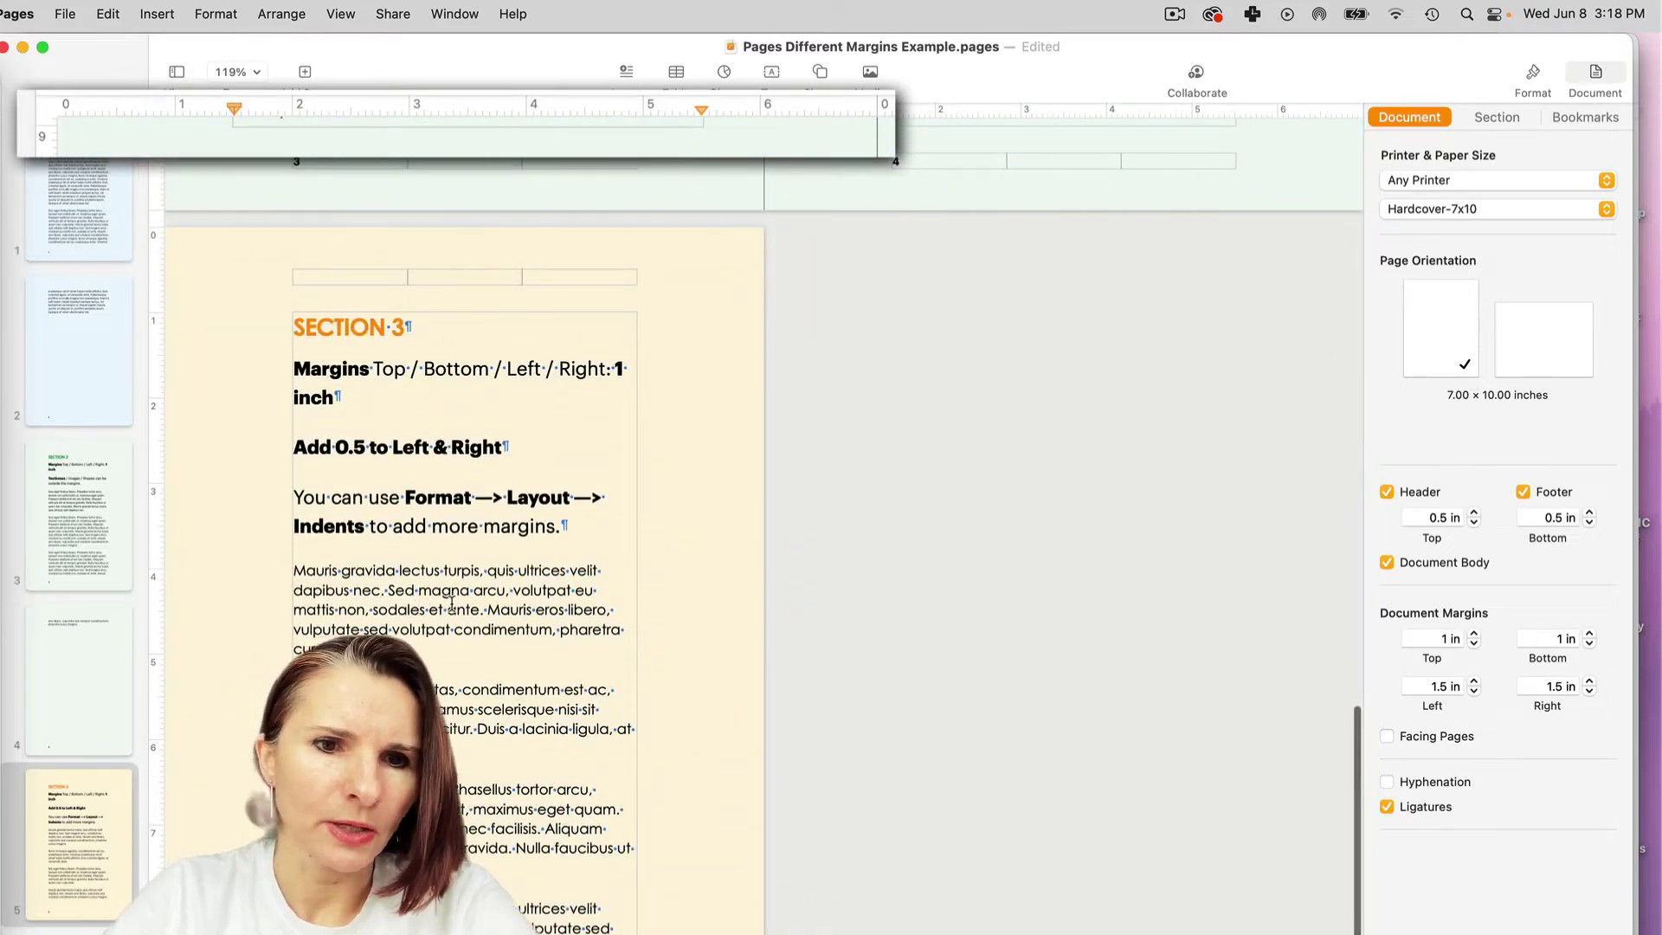
scroll(451, 603, "up", 20)
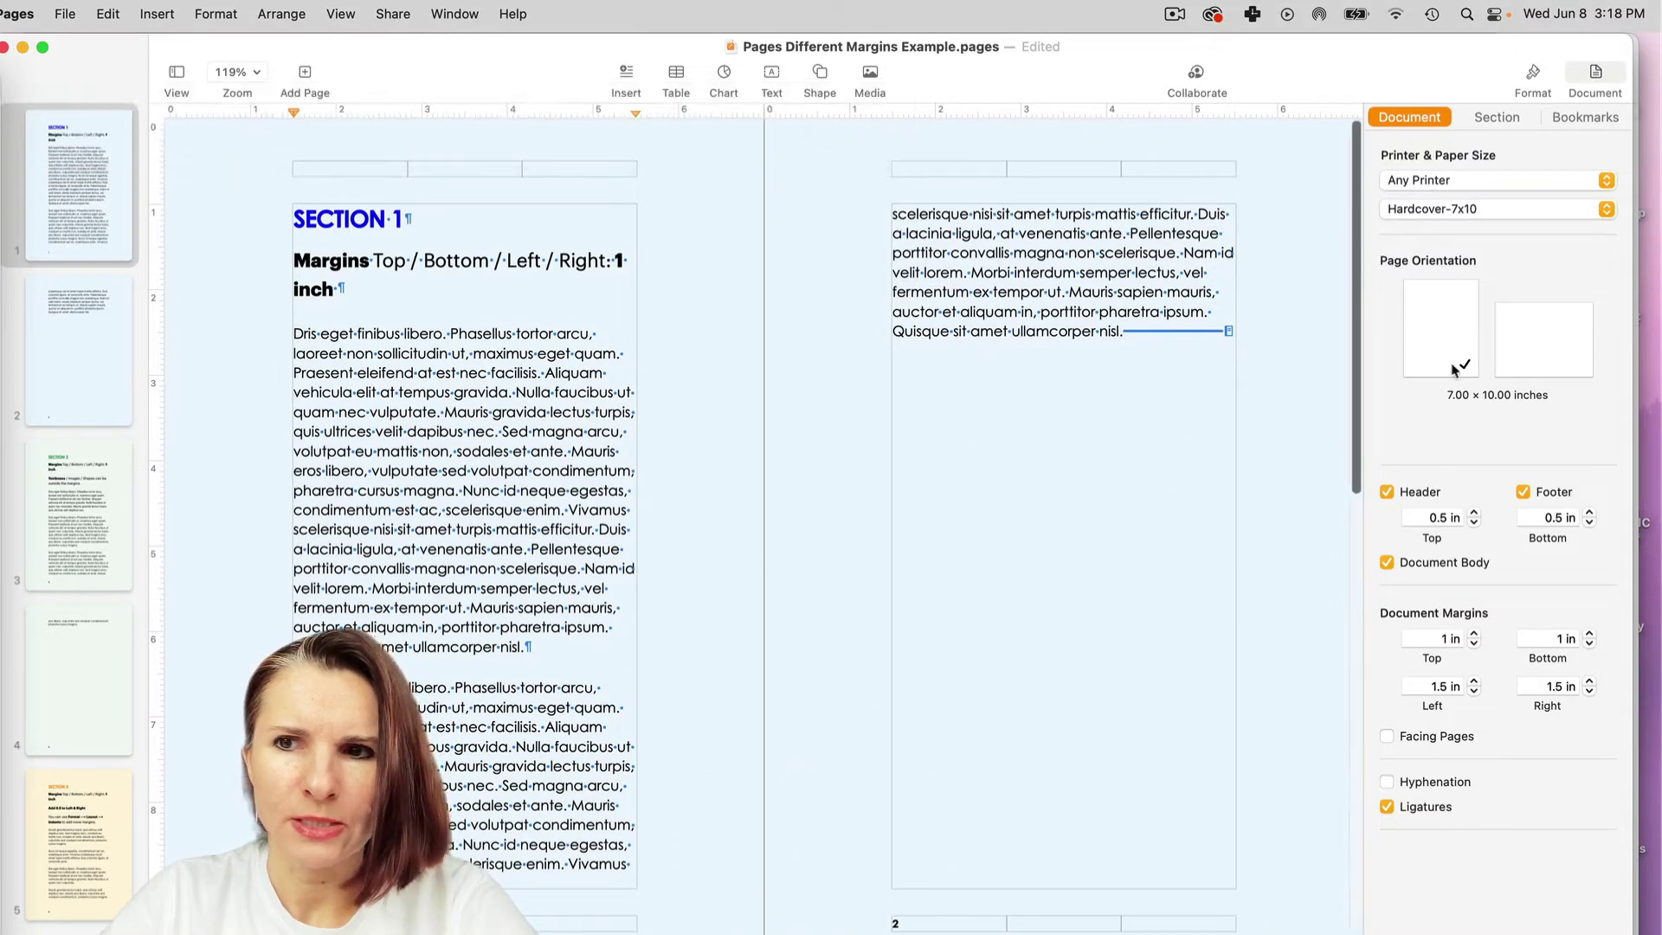
left_click(626, 630)
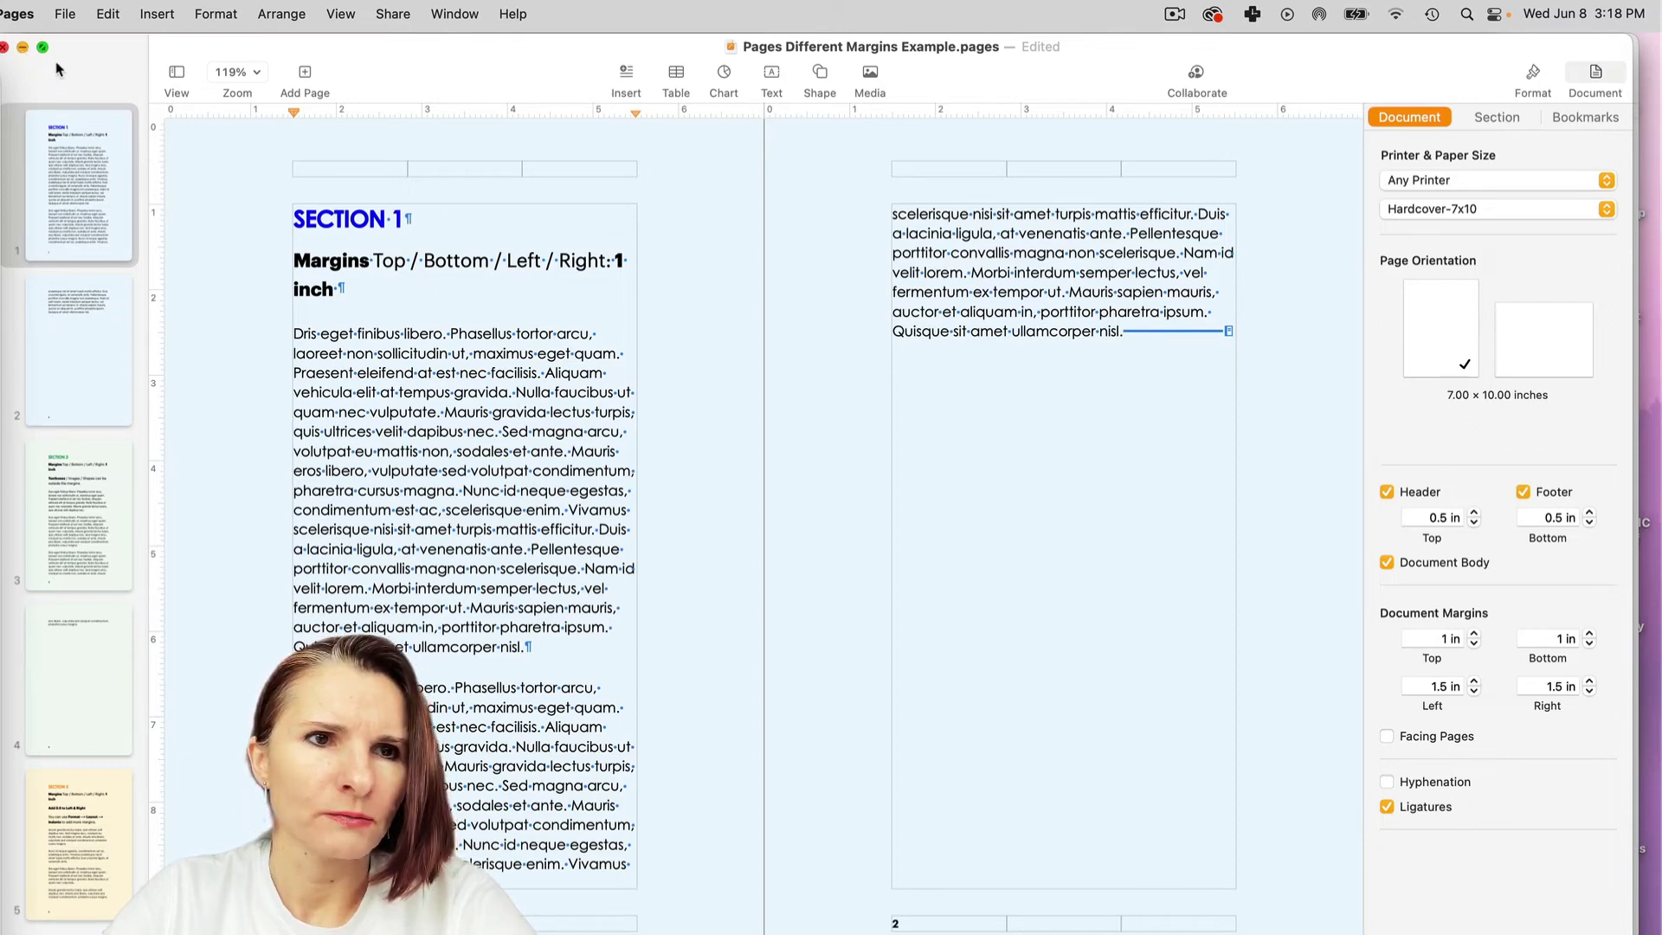
Minimize this document and bring Pages Different Margins Word Processing.pages forward from the Window menu.
left_click(24, 48)
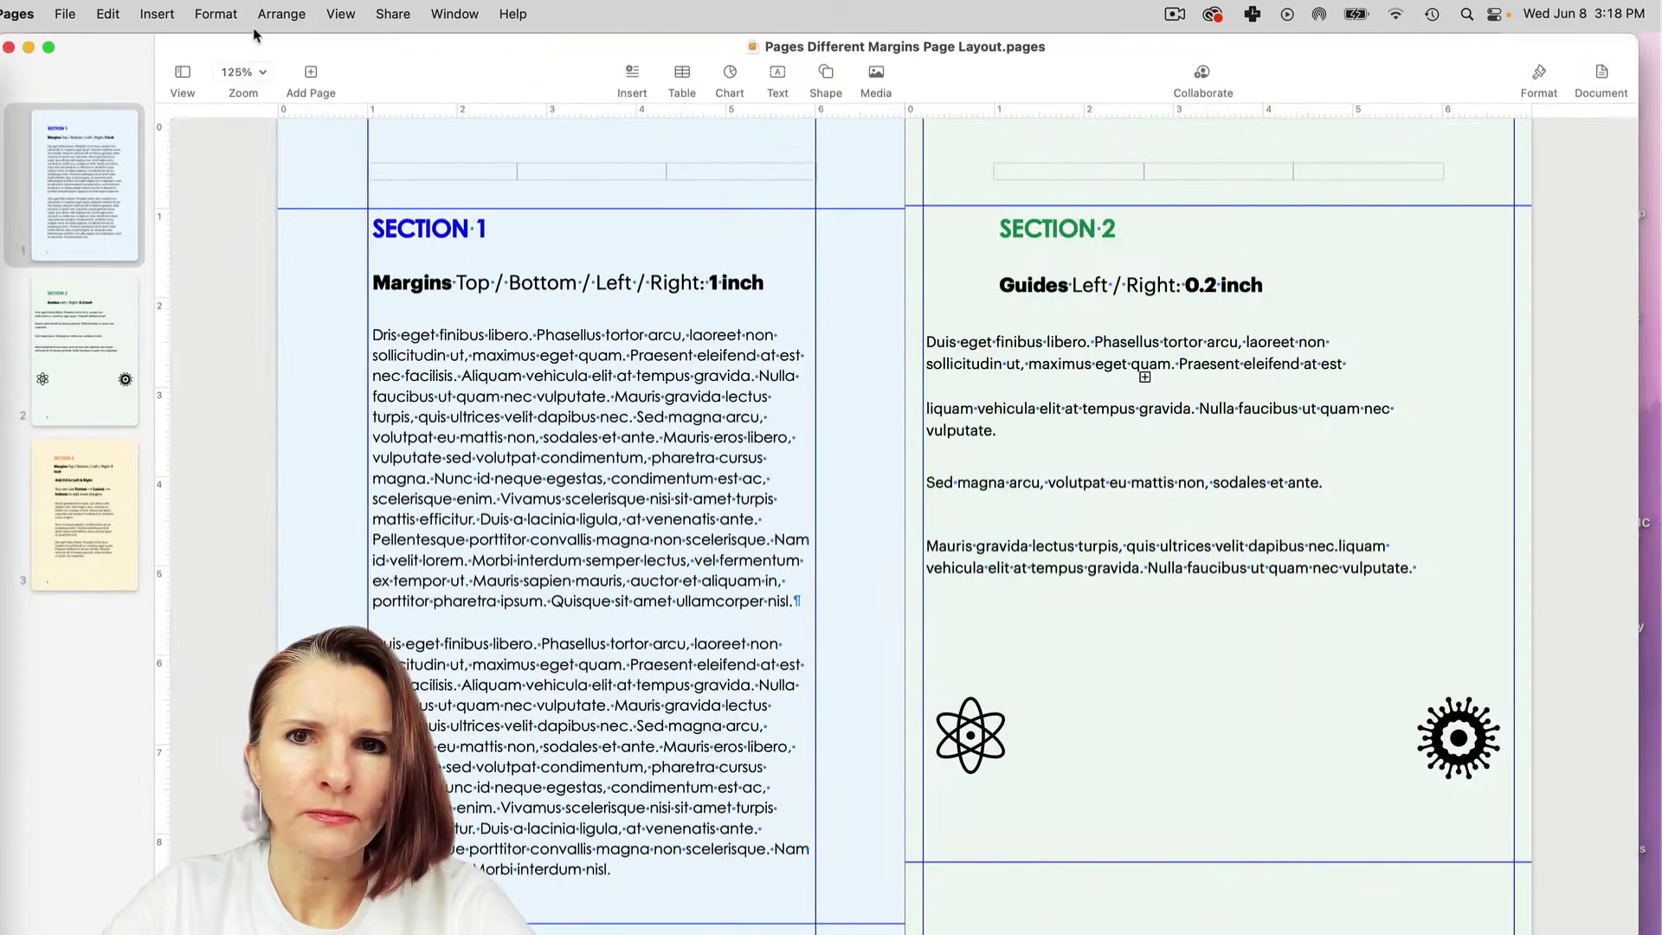
left_click(474, 14)
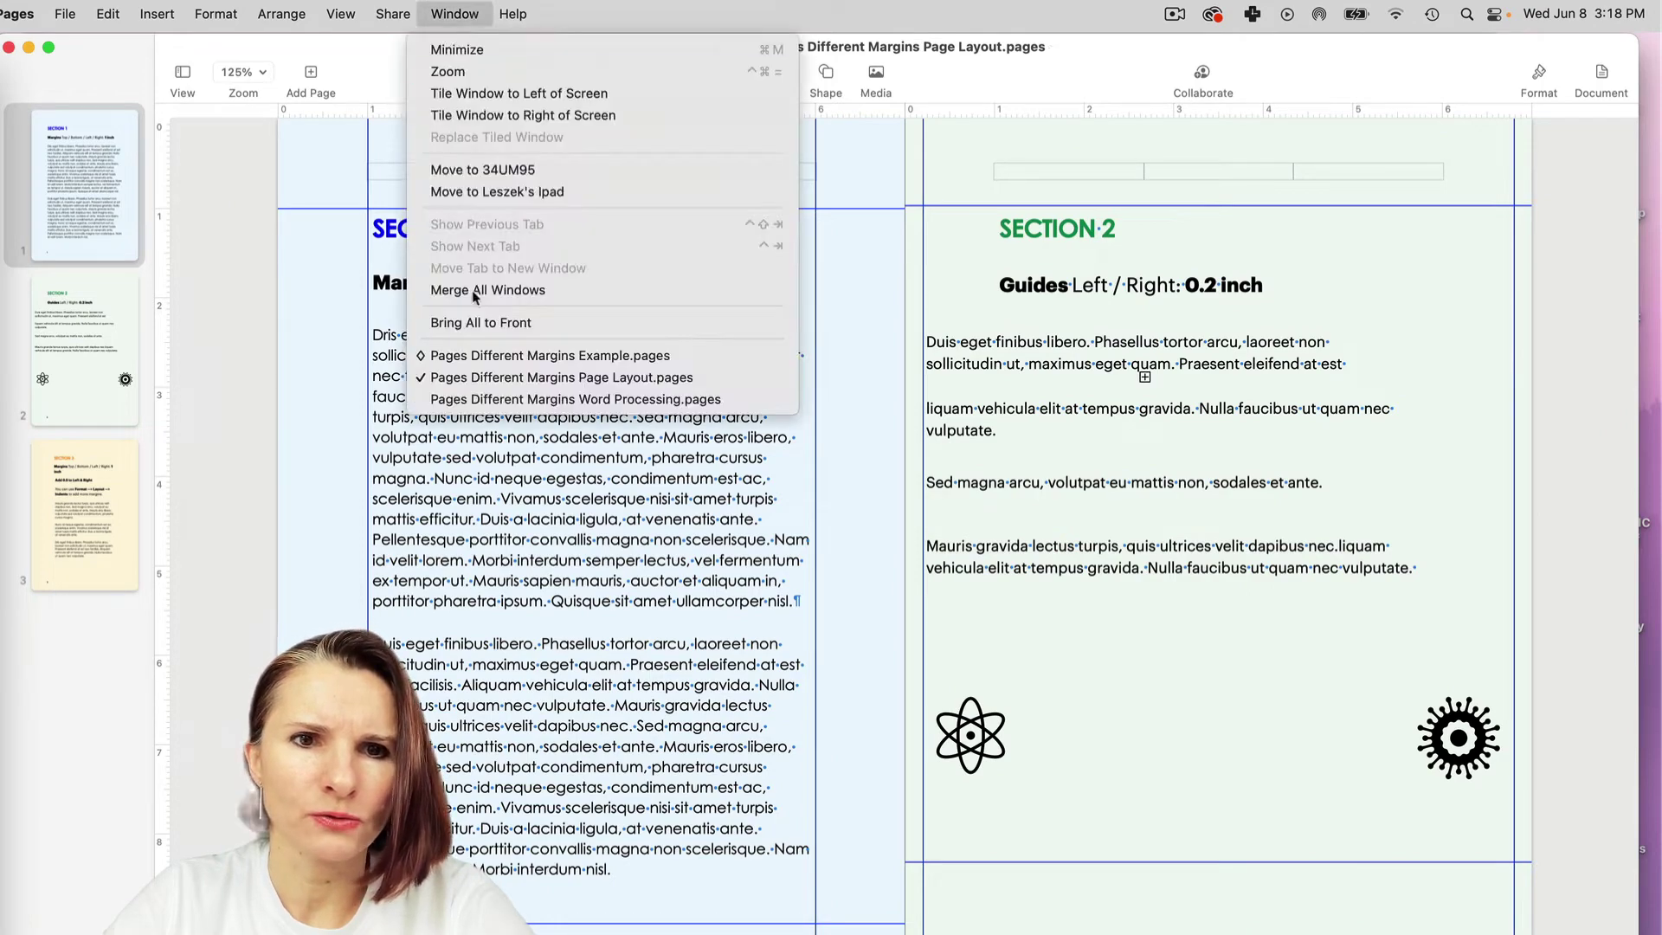
left_click(474, 399)
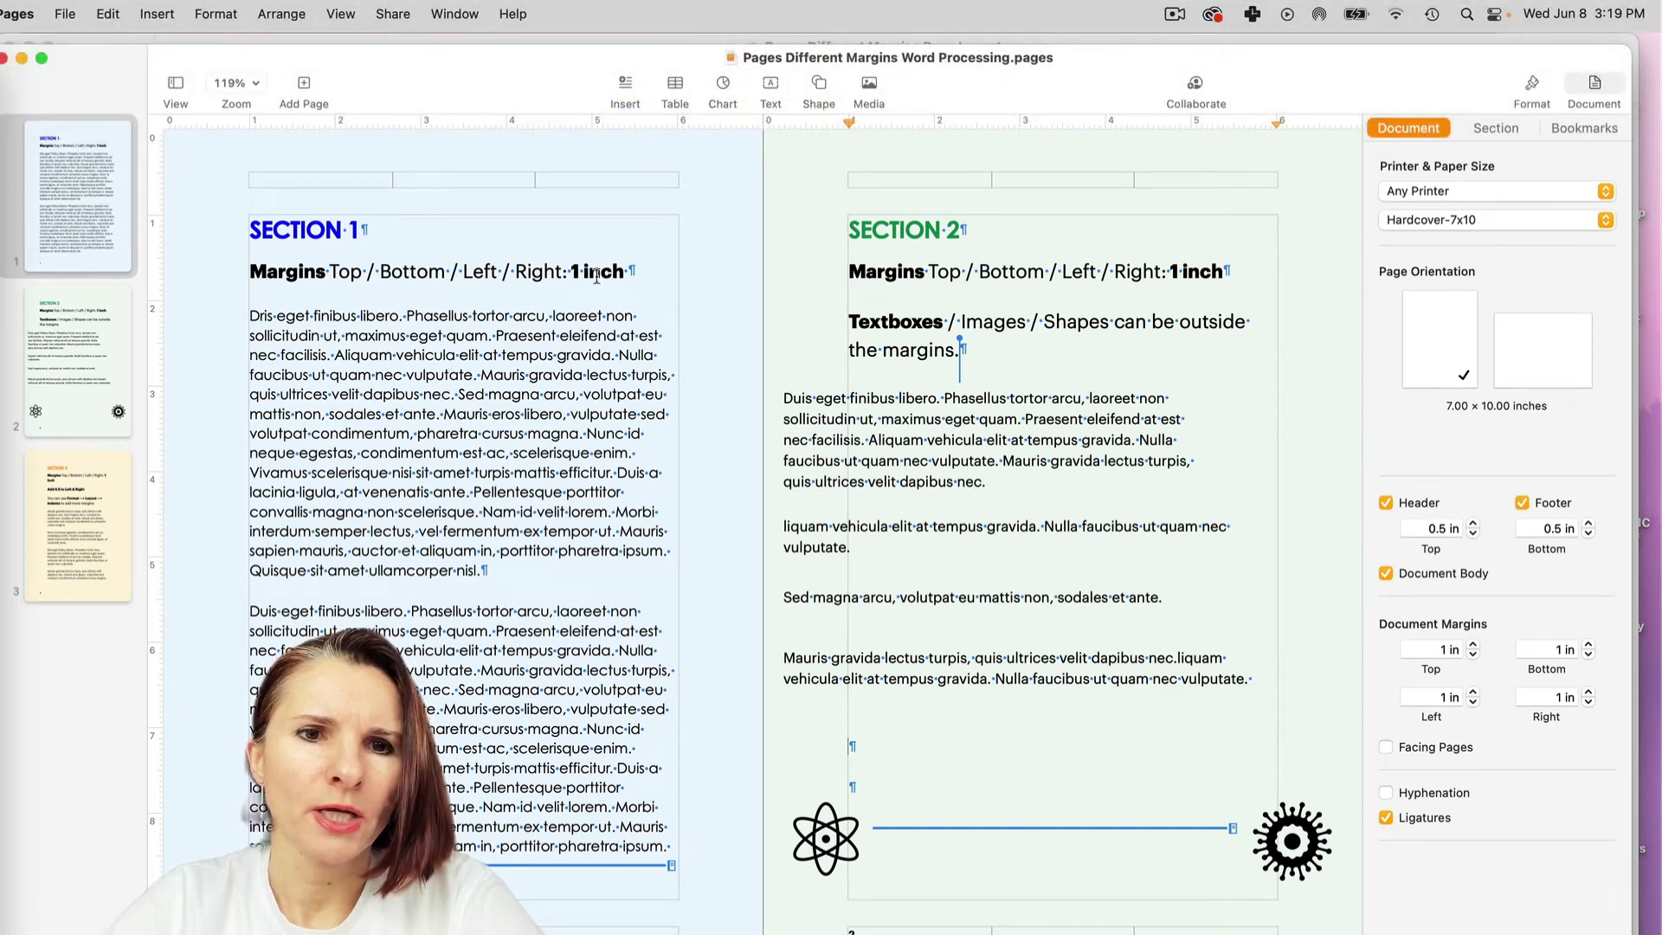
scroll(706, 401, "down", 10)
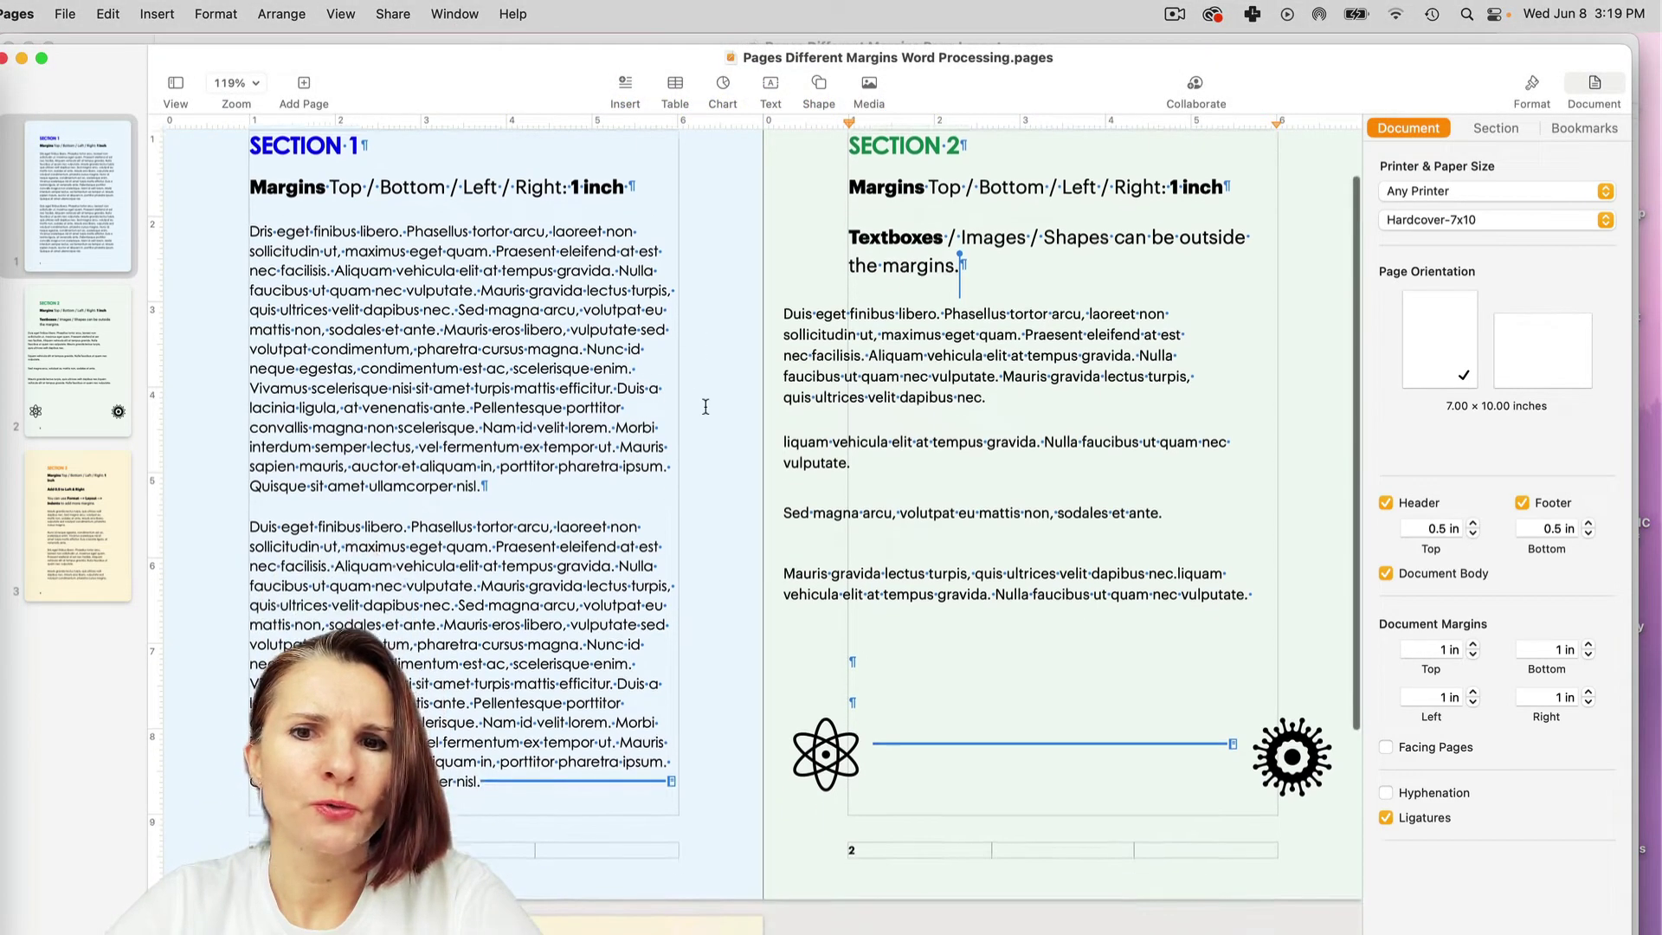
scroll(706, 406, "up", 10)
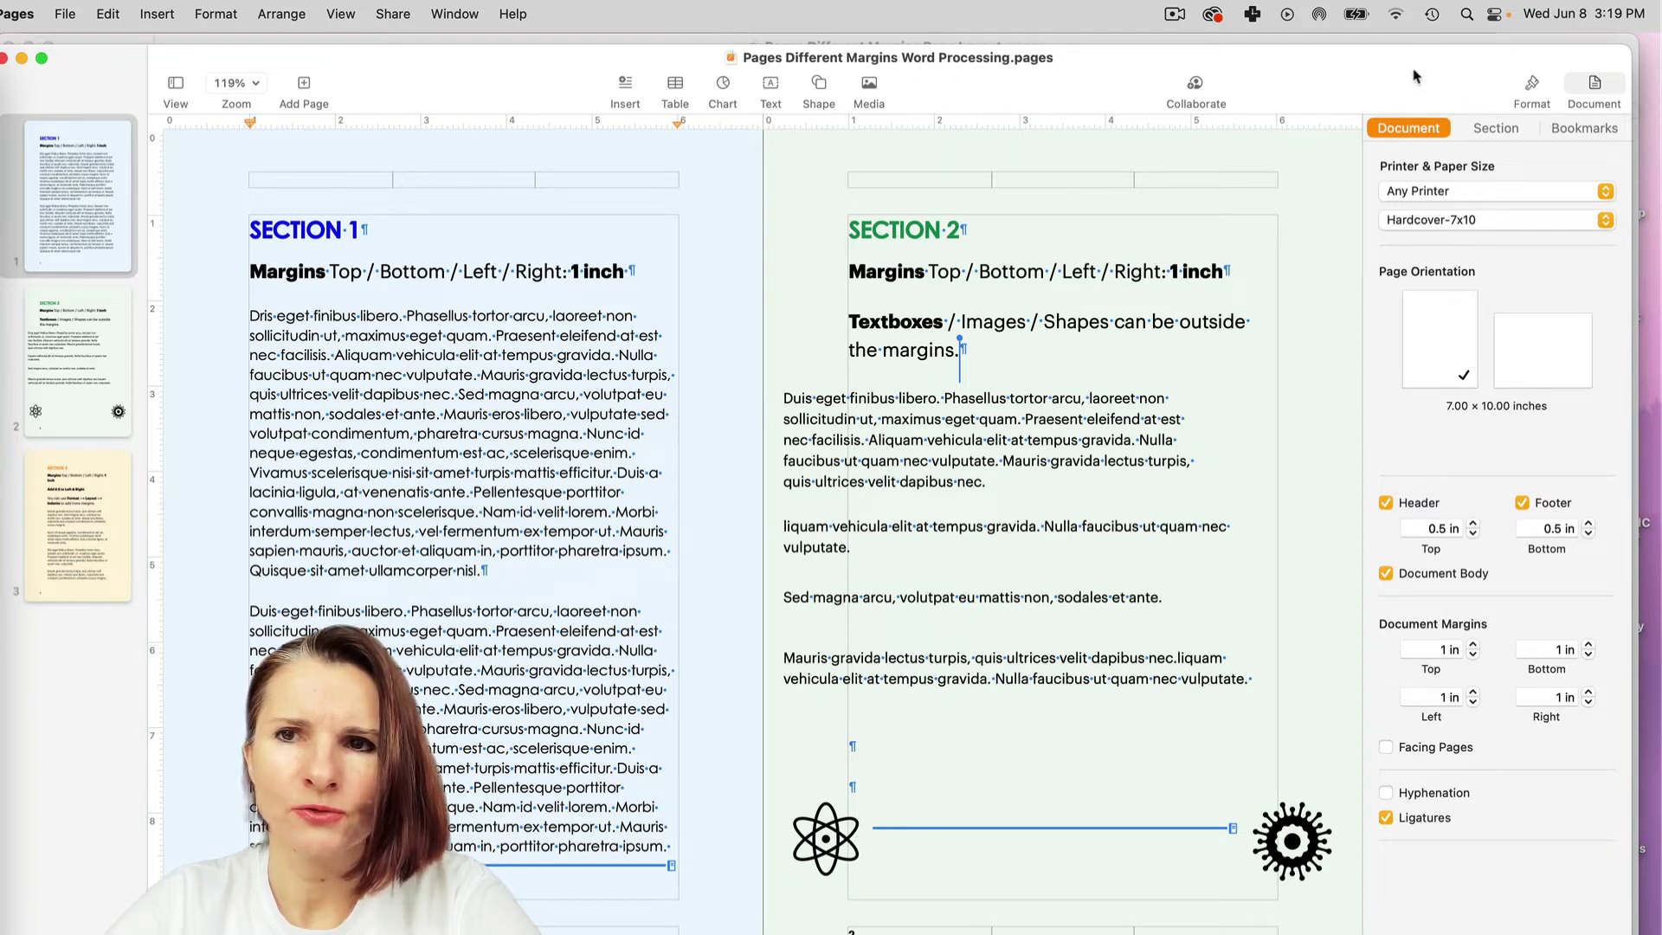
left_click(1006, 476)
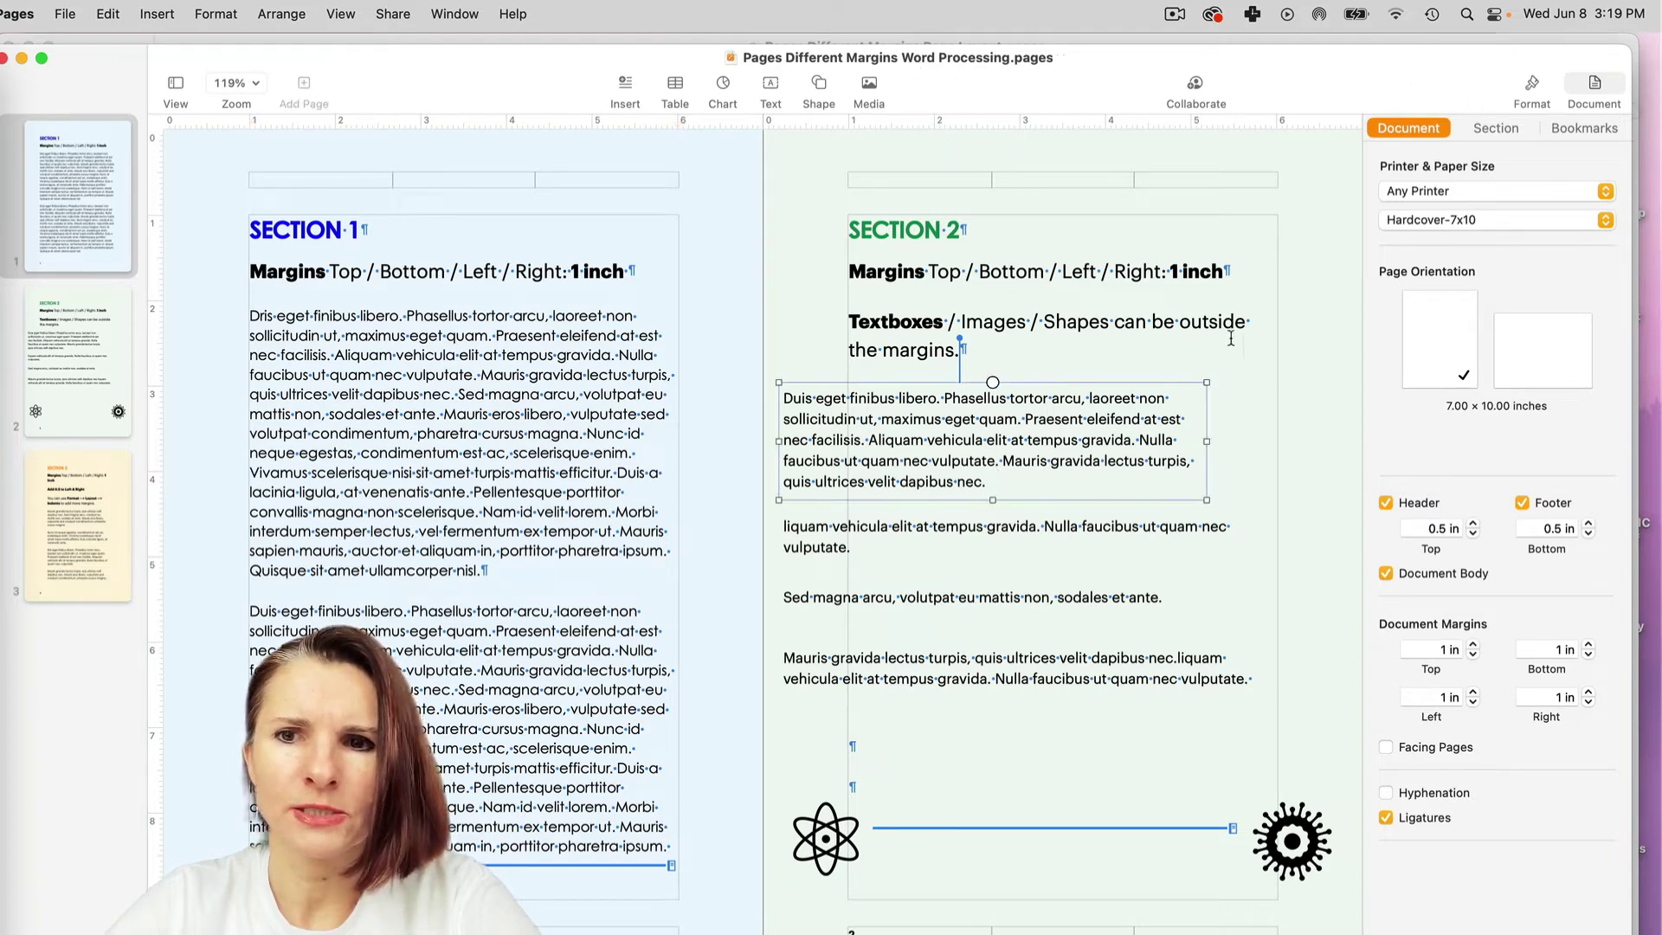
left_click(1294, 309)
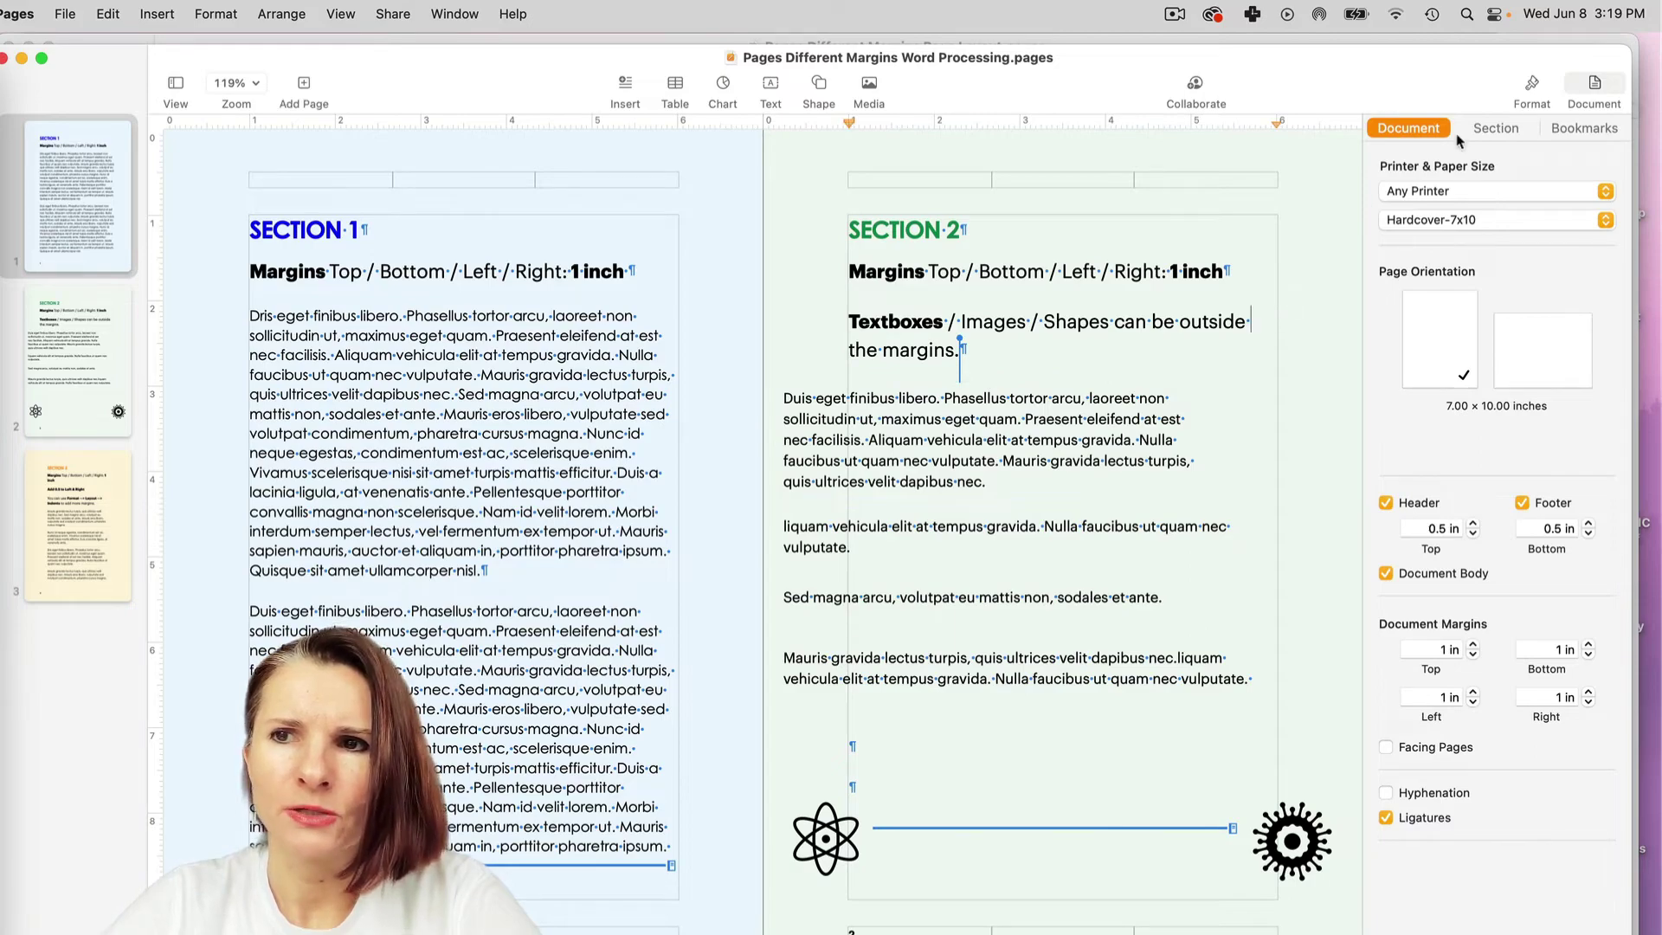
left_click(1593, 83)
left_click(1594, 83)
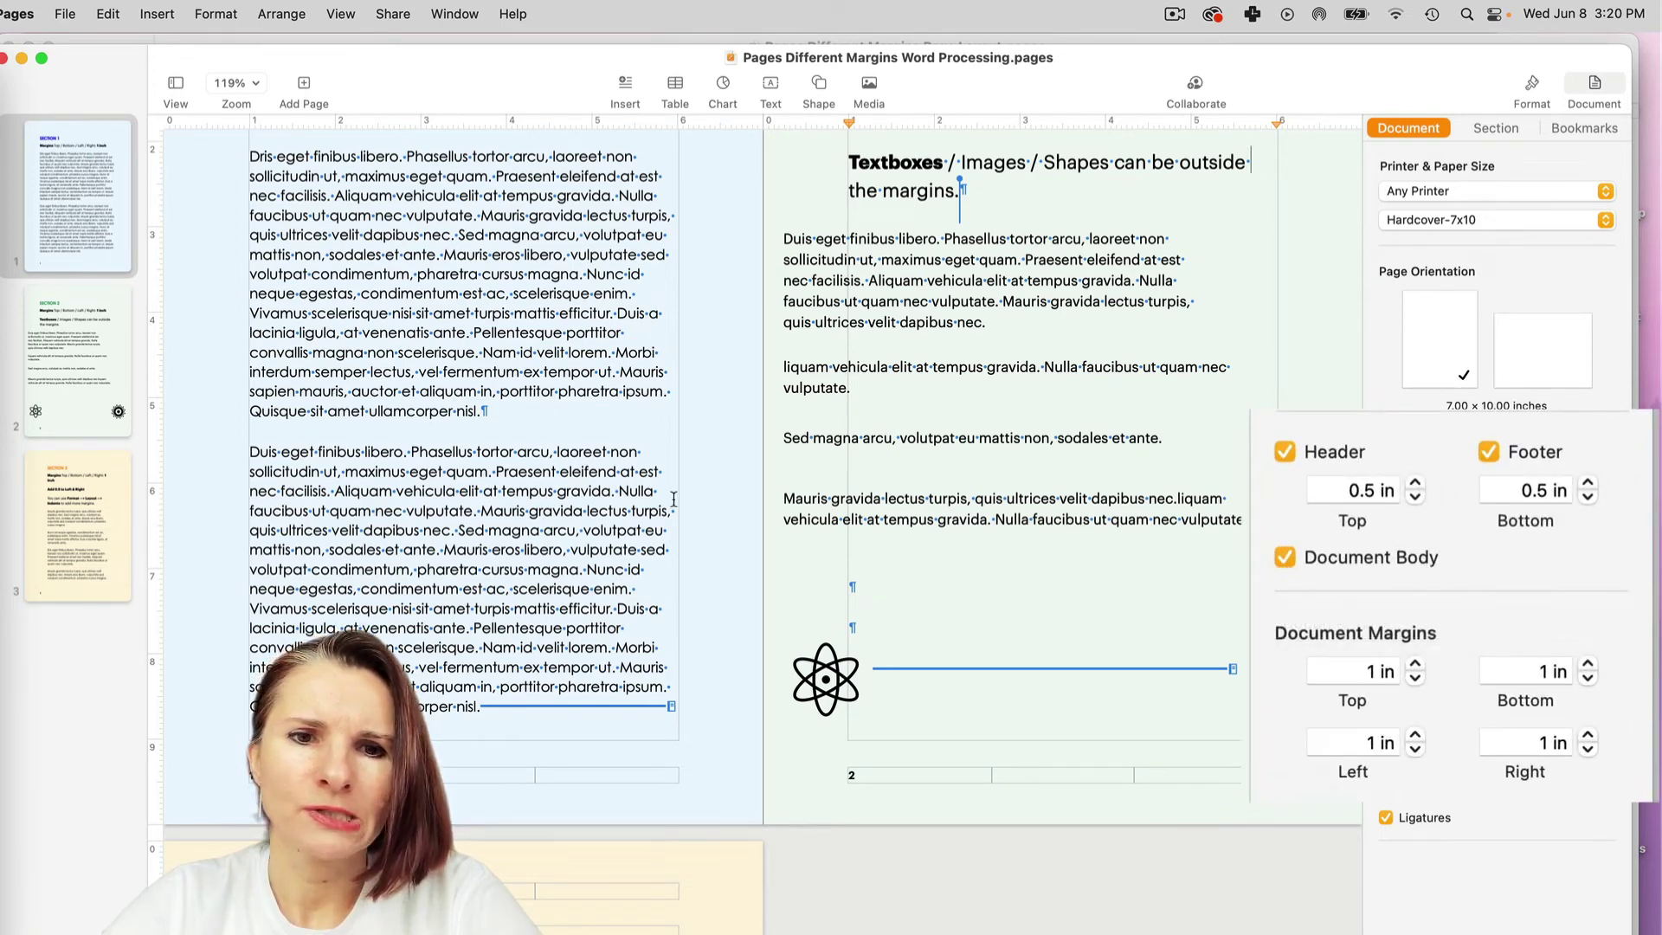
scroll(579, 530, "up", 4)
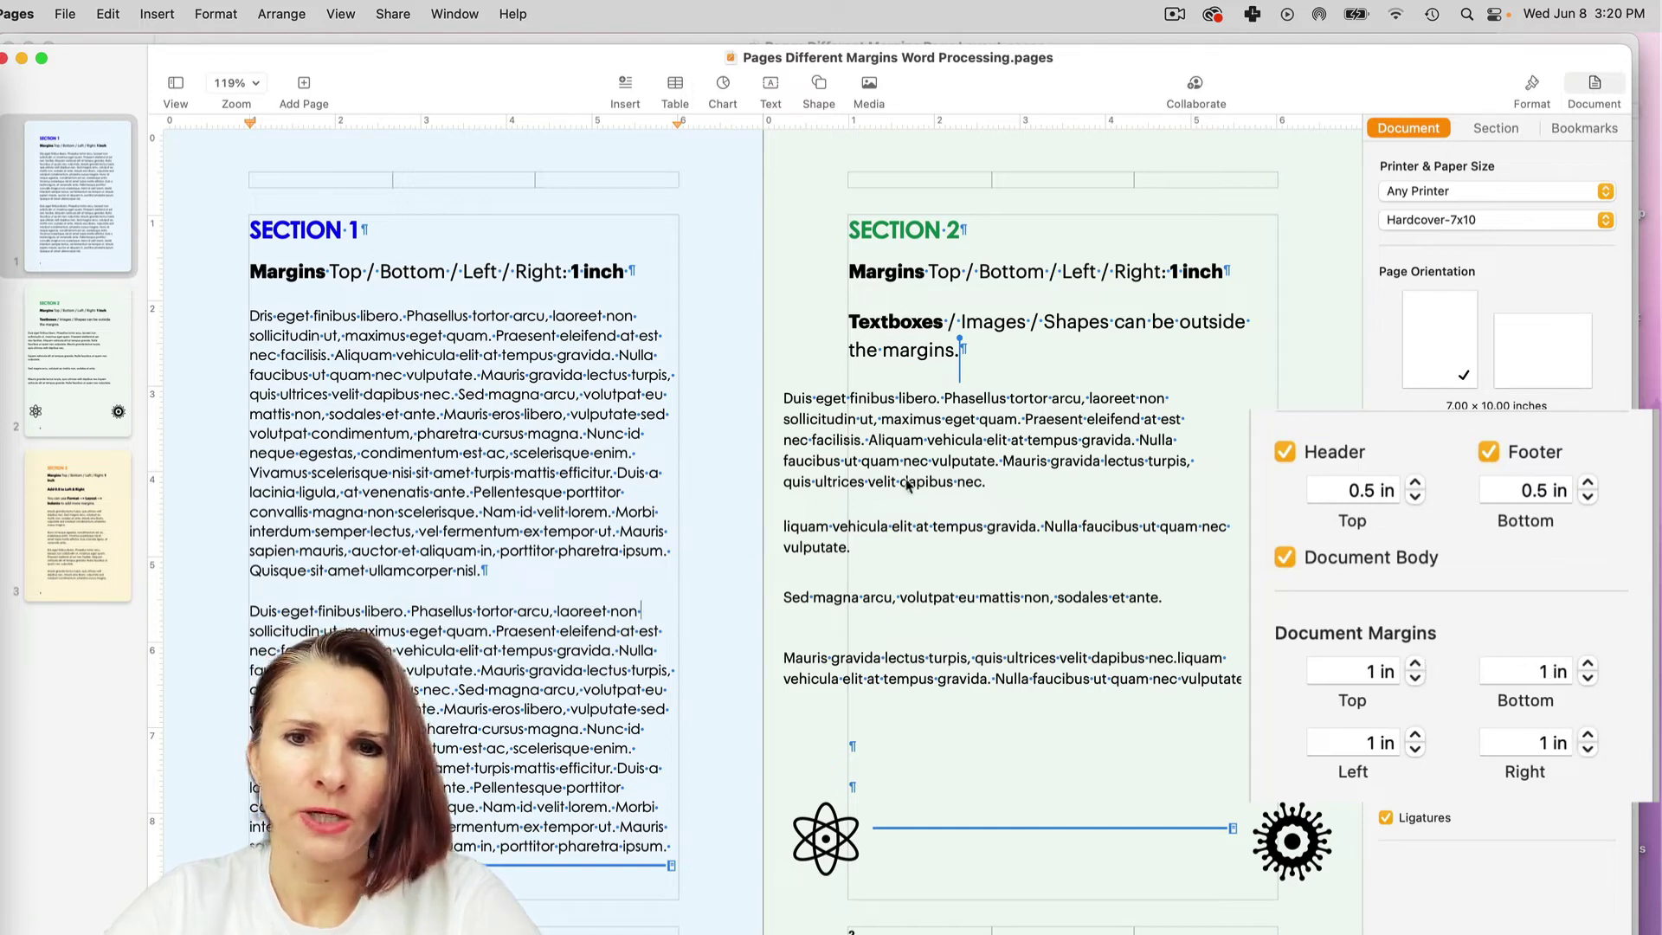
left_click(959, 495)
left_click(1246, 416)
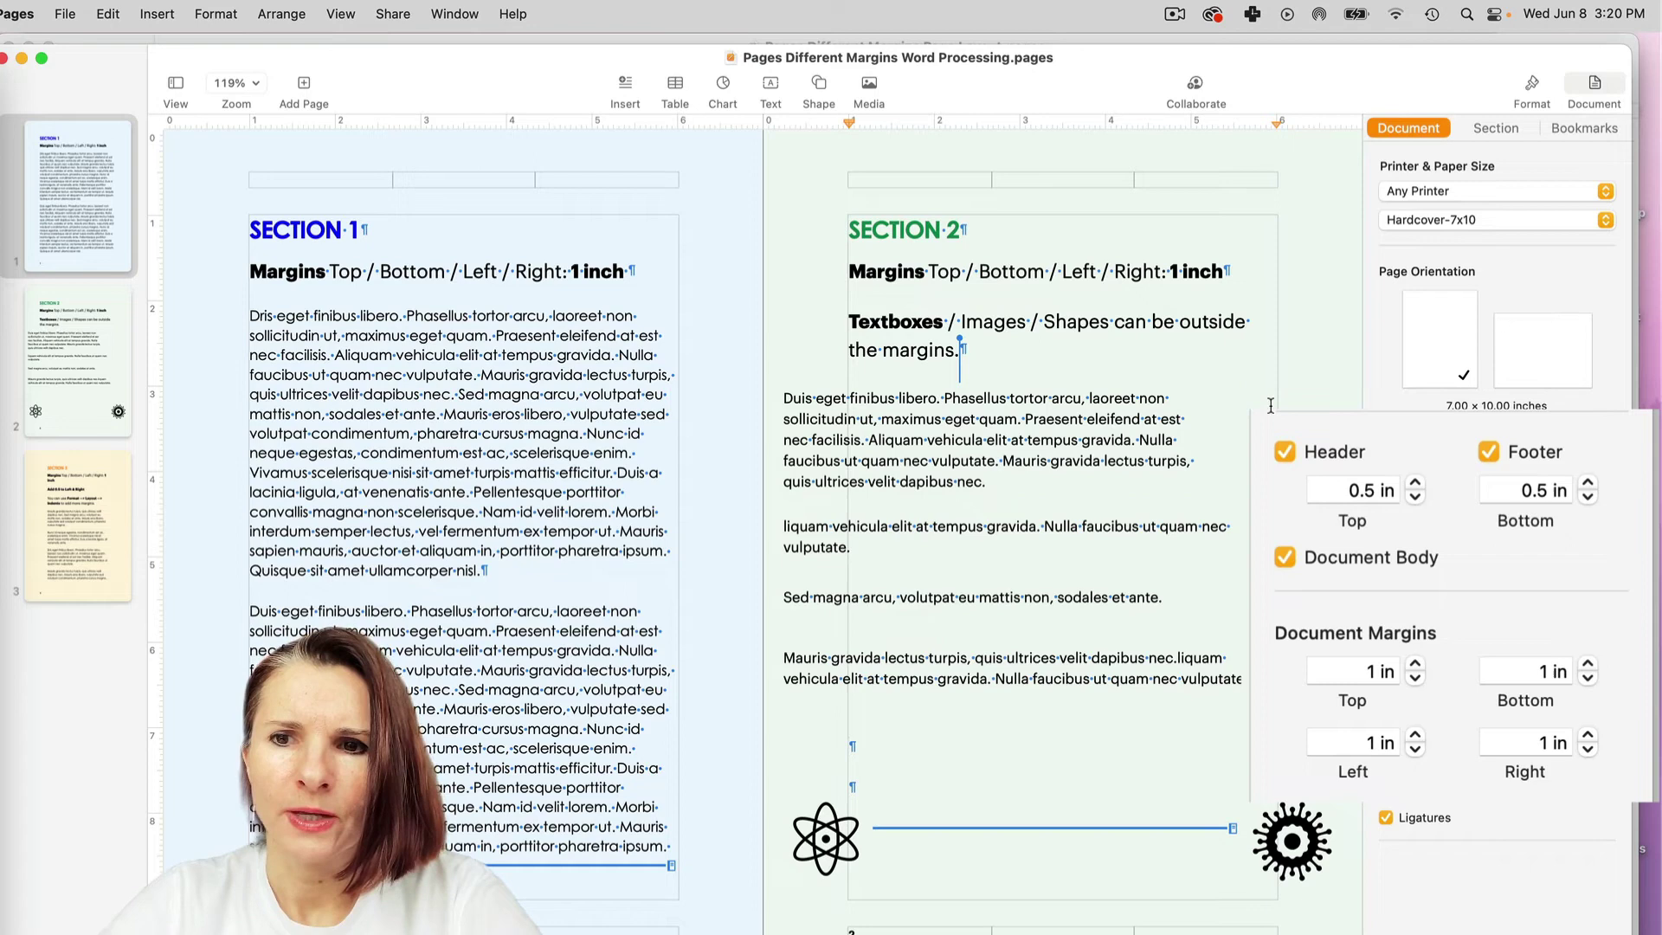
scroll(1270, 405, "down", 1)
scroll(1270, 406, "up", 1)
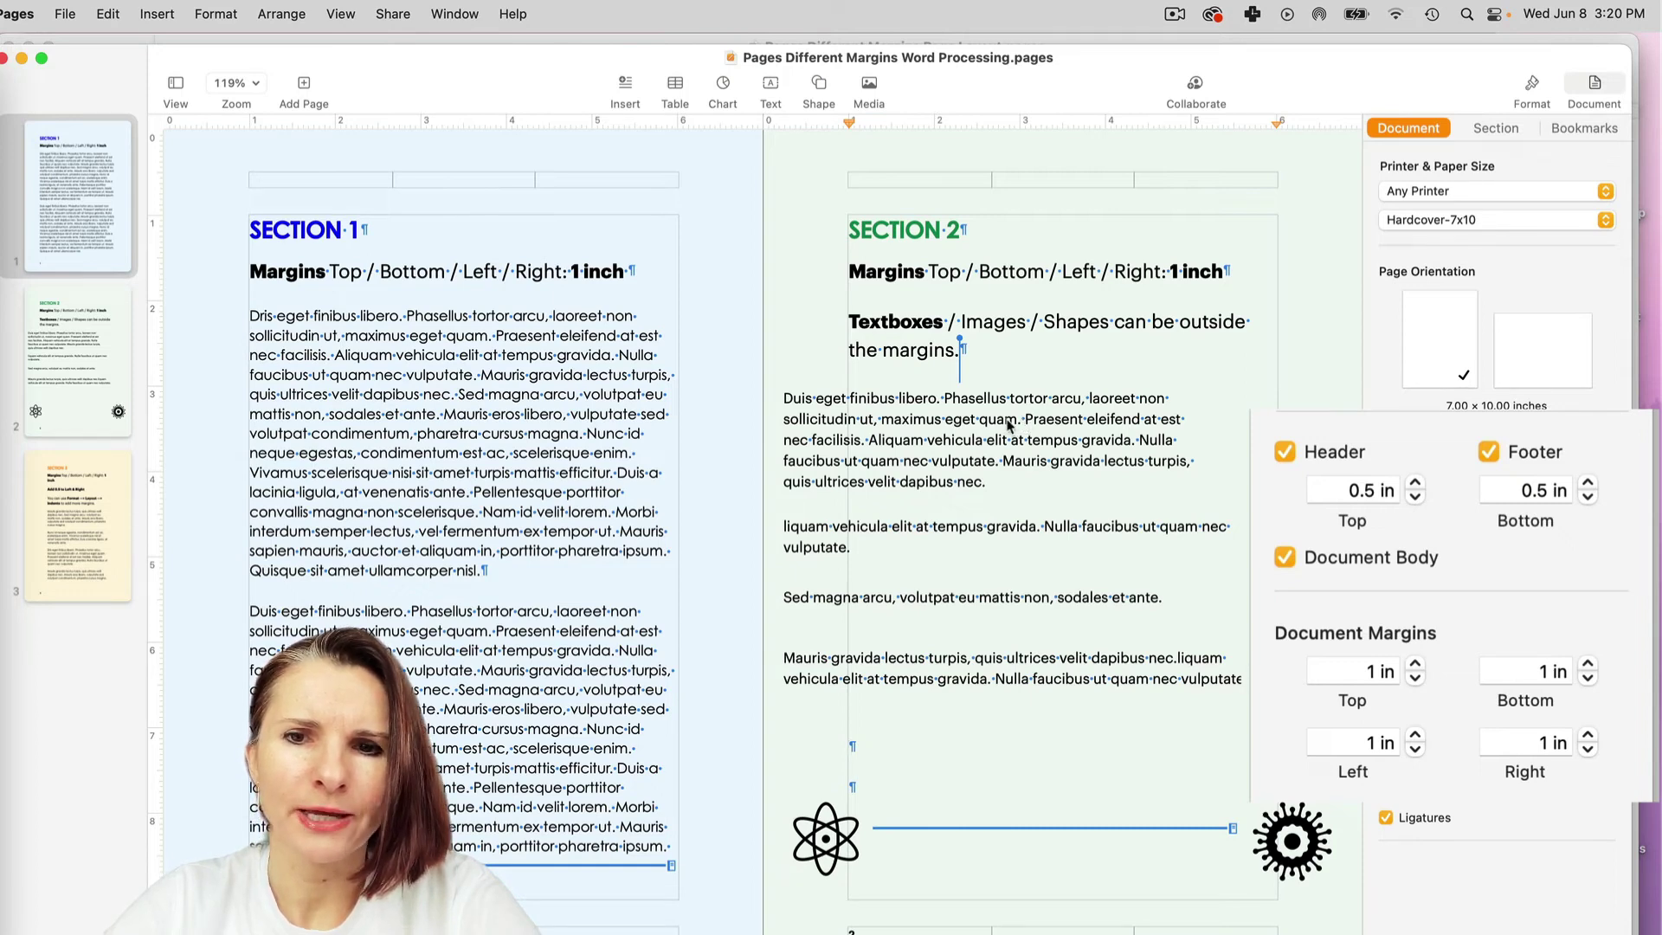
Place the Duis eget finibus box 1 in from the left and narrow it to 4.5 in.
scroll(1004, 433, "down", 1)
scroll(996, 440, "up", 1)
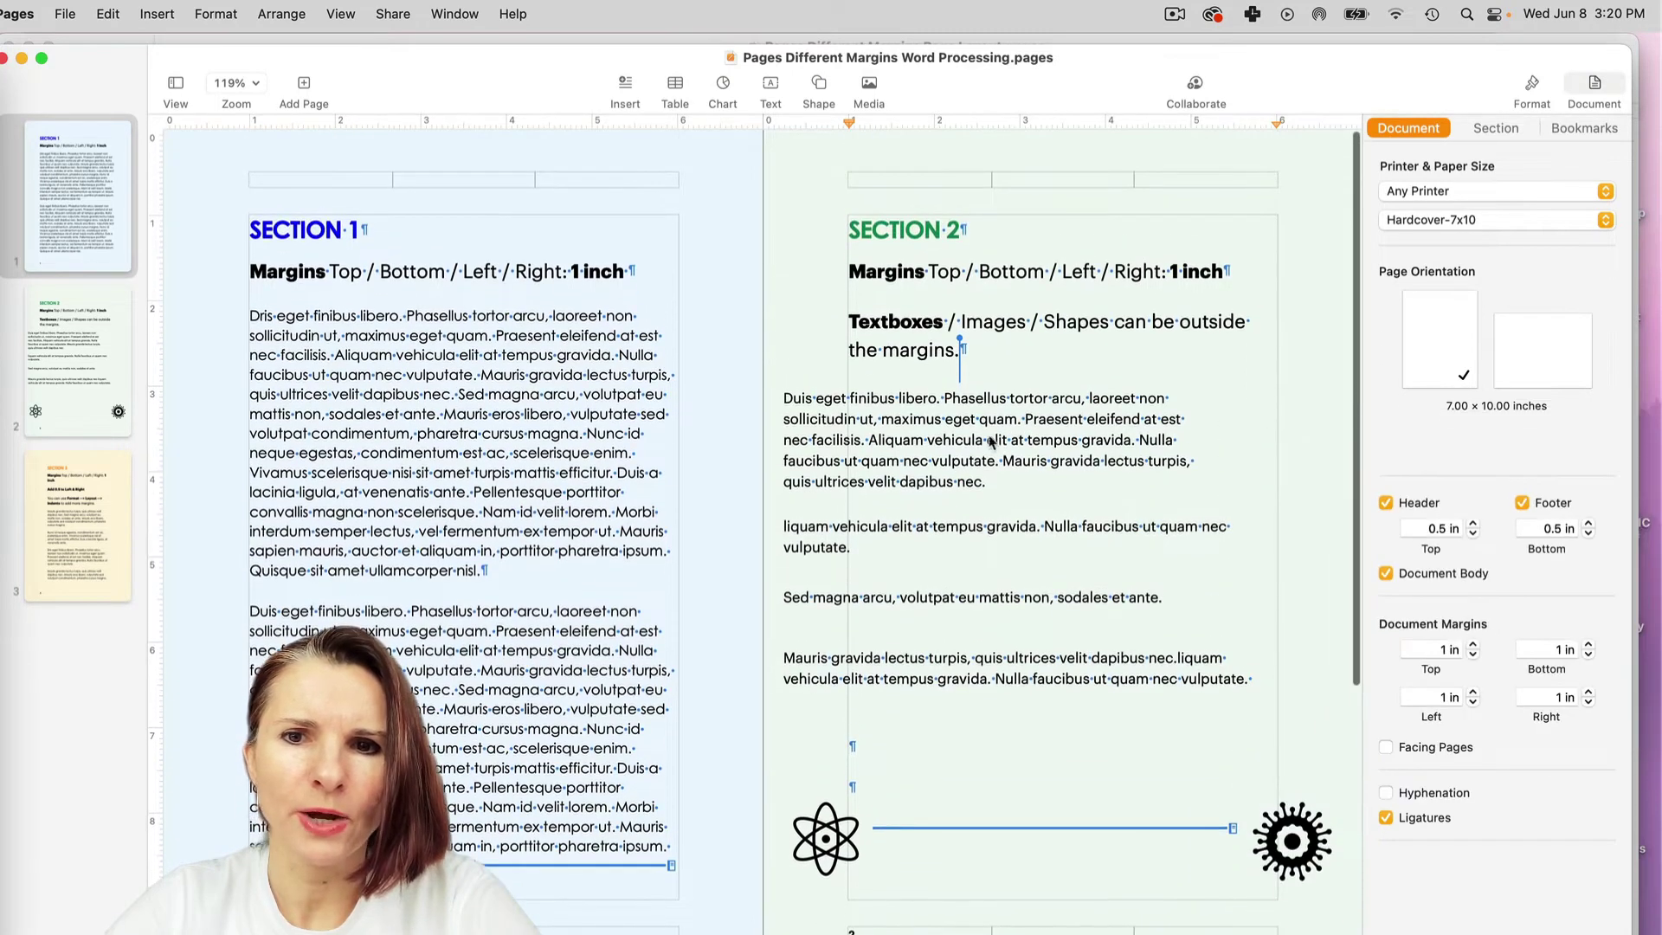
left_click_drag(961, 442, 1042, 444)
left_click(1038, 483)
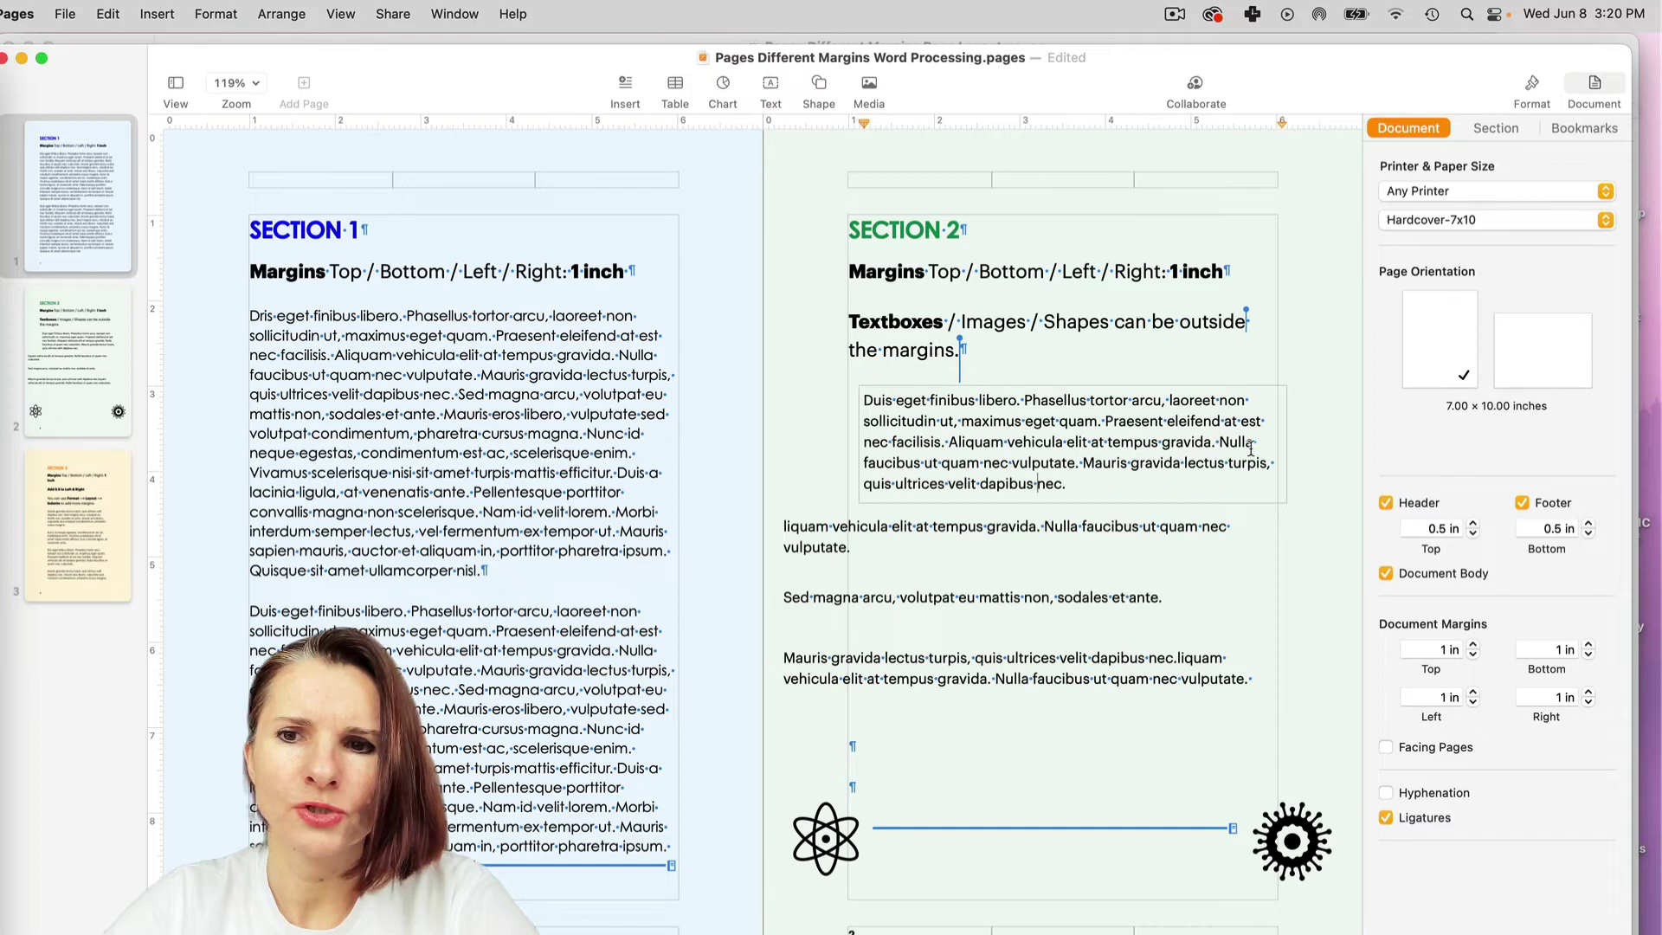
left_click(1260, 457)
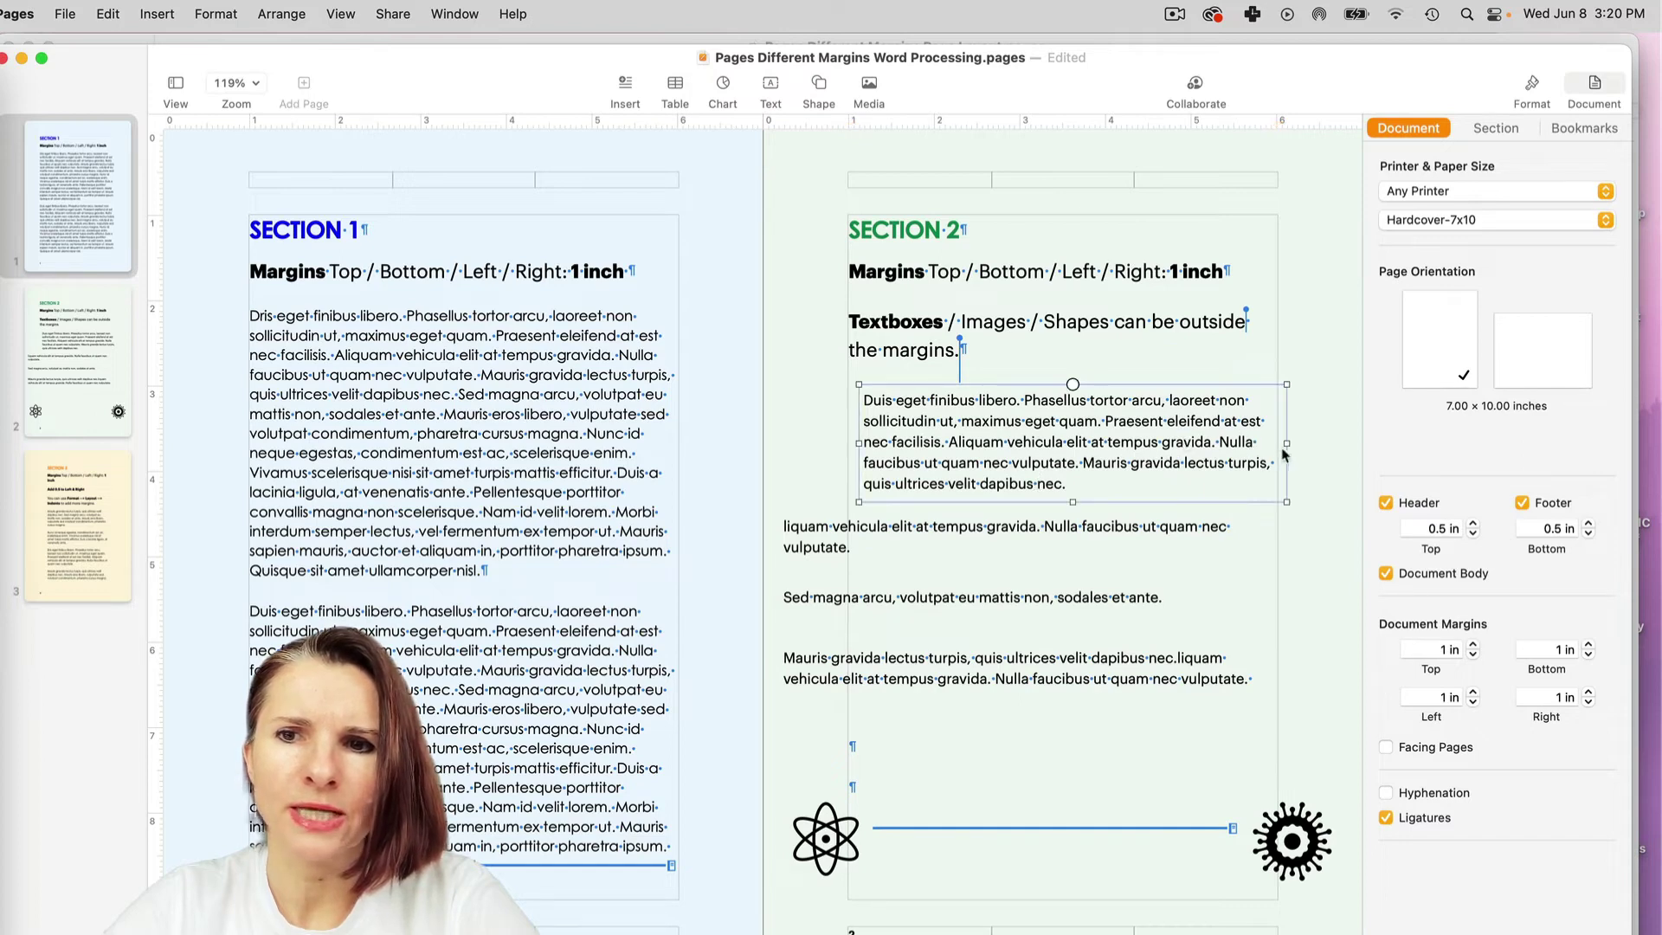
left_click_drag(1286, 444, 1241, 443)
double_click(836, 547)
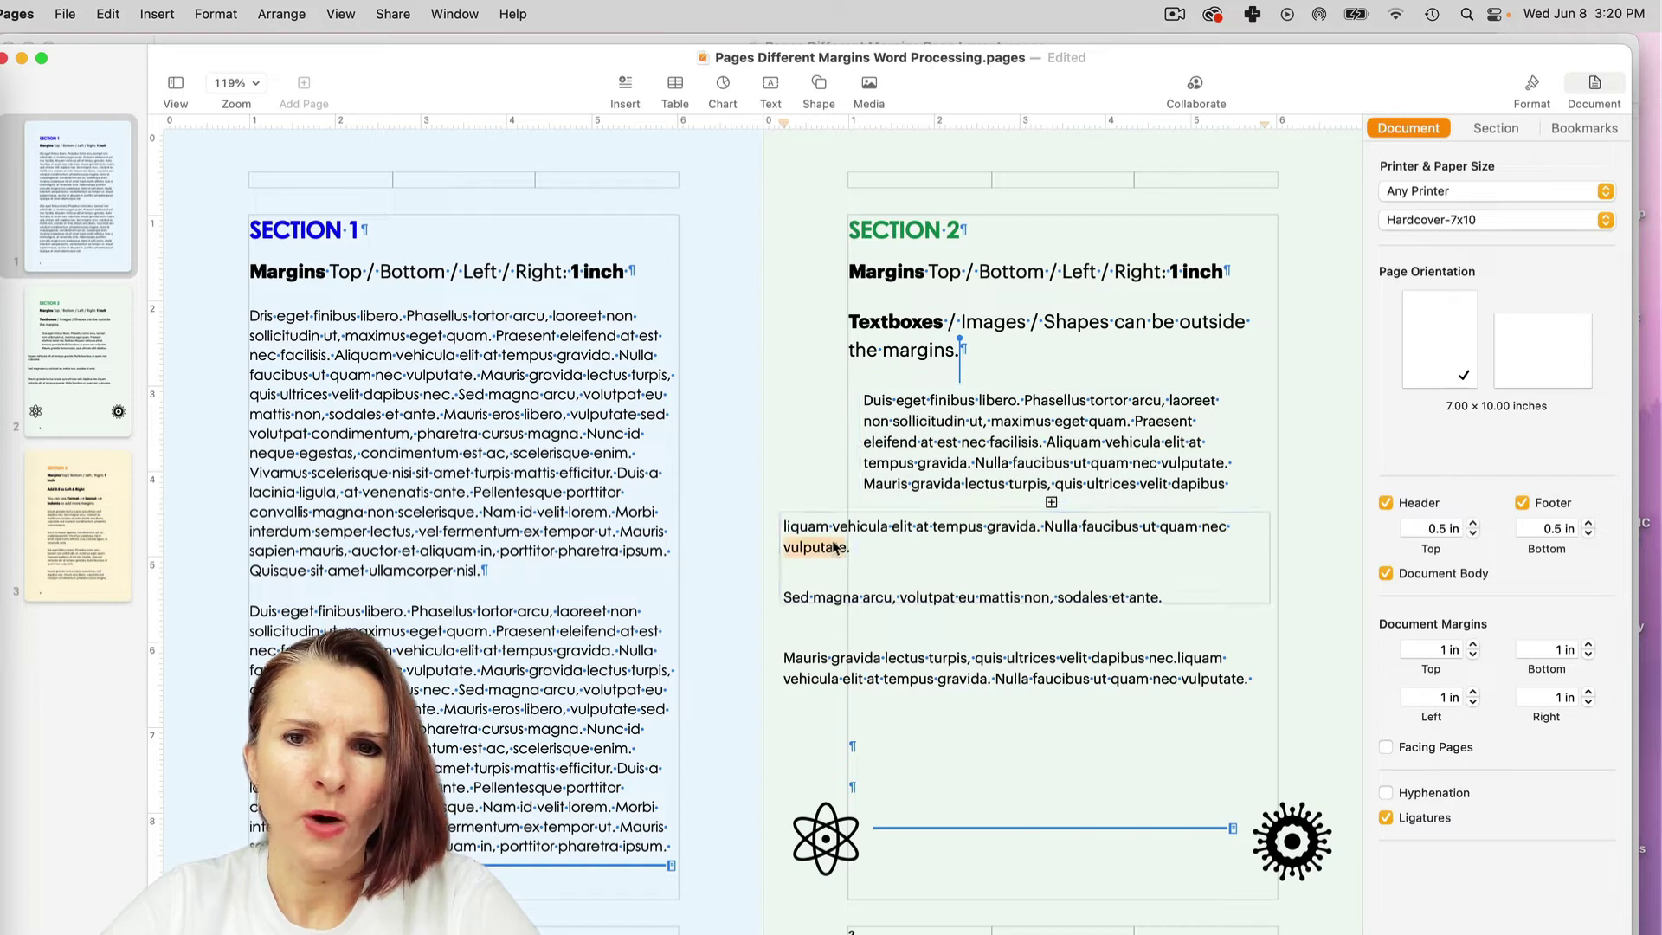
left_click(924, 526)
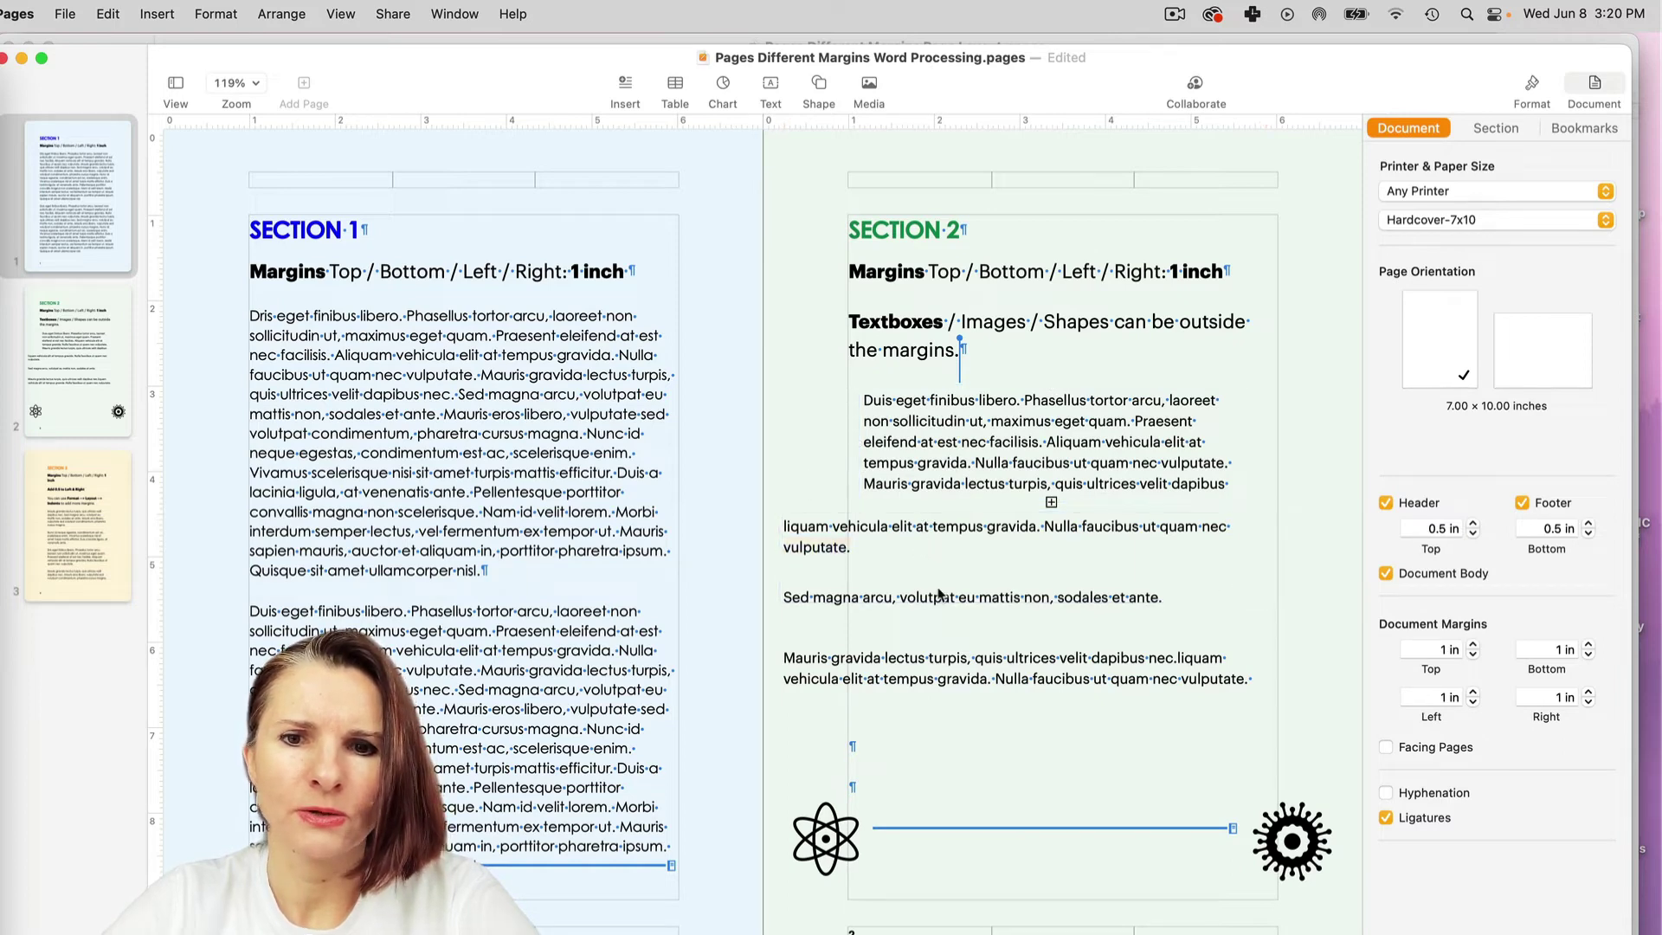
left_click(870, 731)
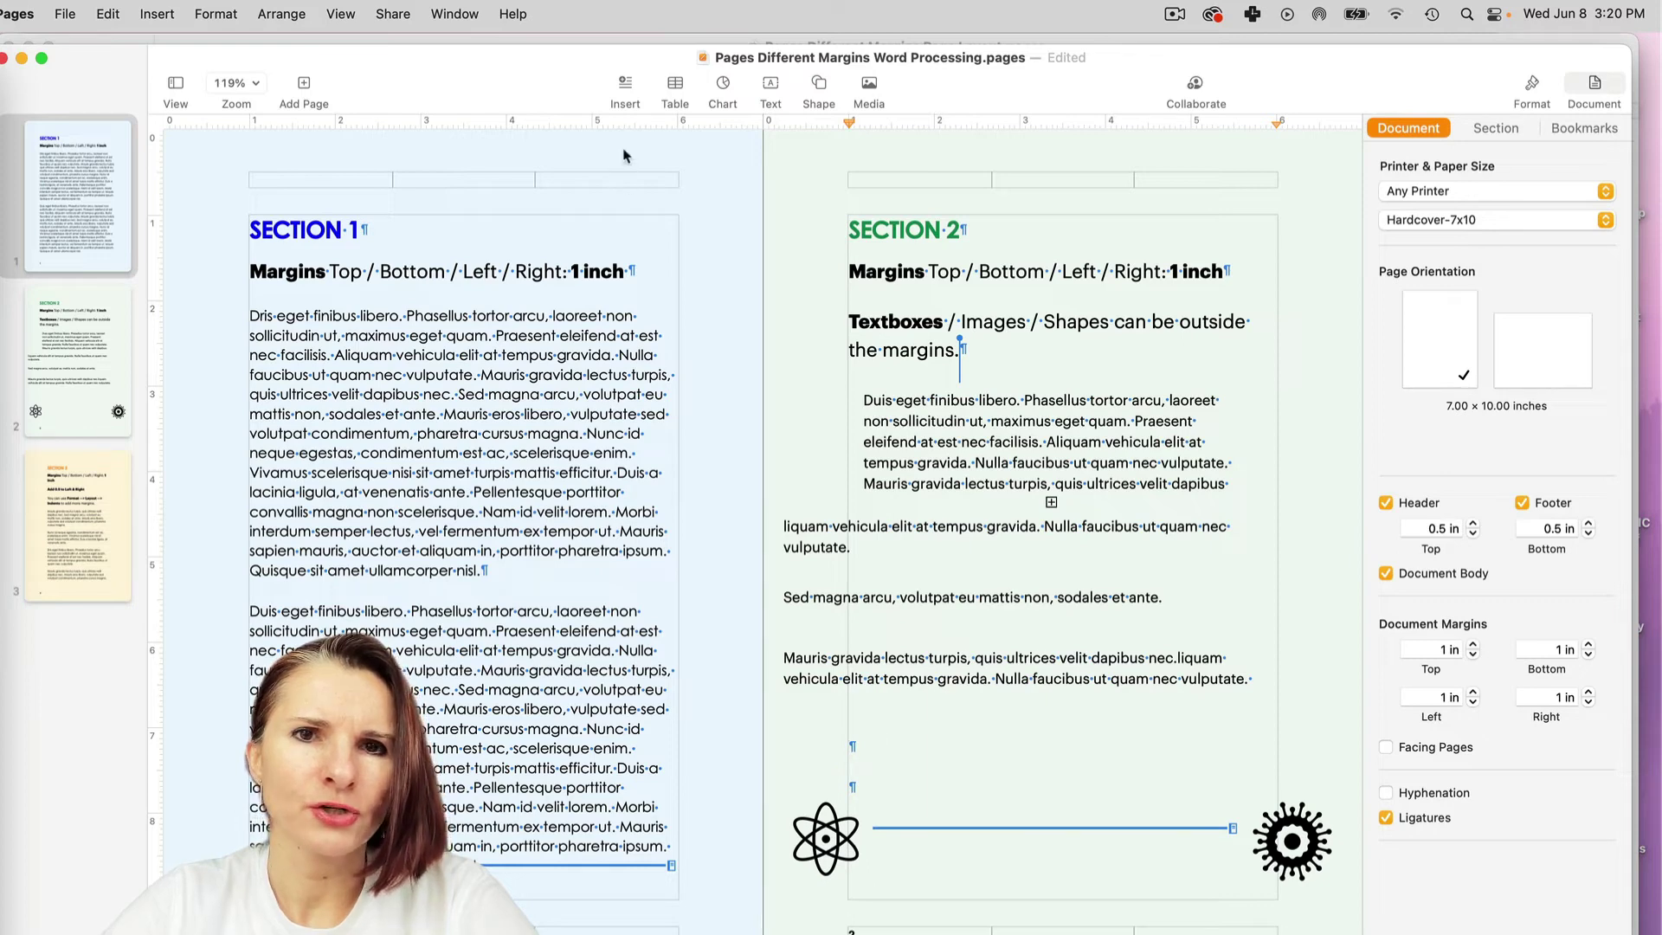
Insert a new text box on page 2 and paste the copied Mauris gravida paragraph into it.
left_click(770, 82)
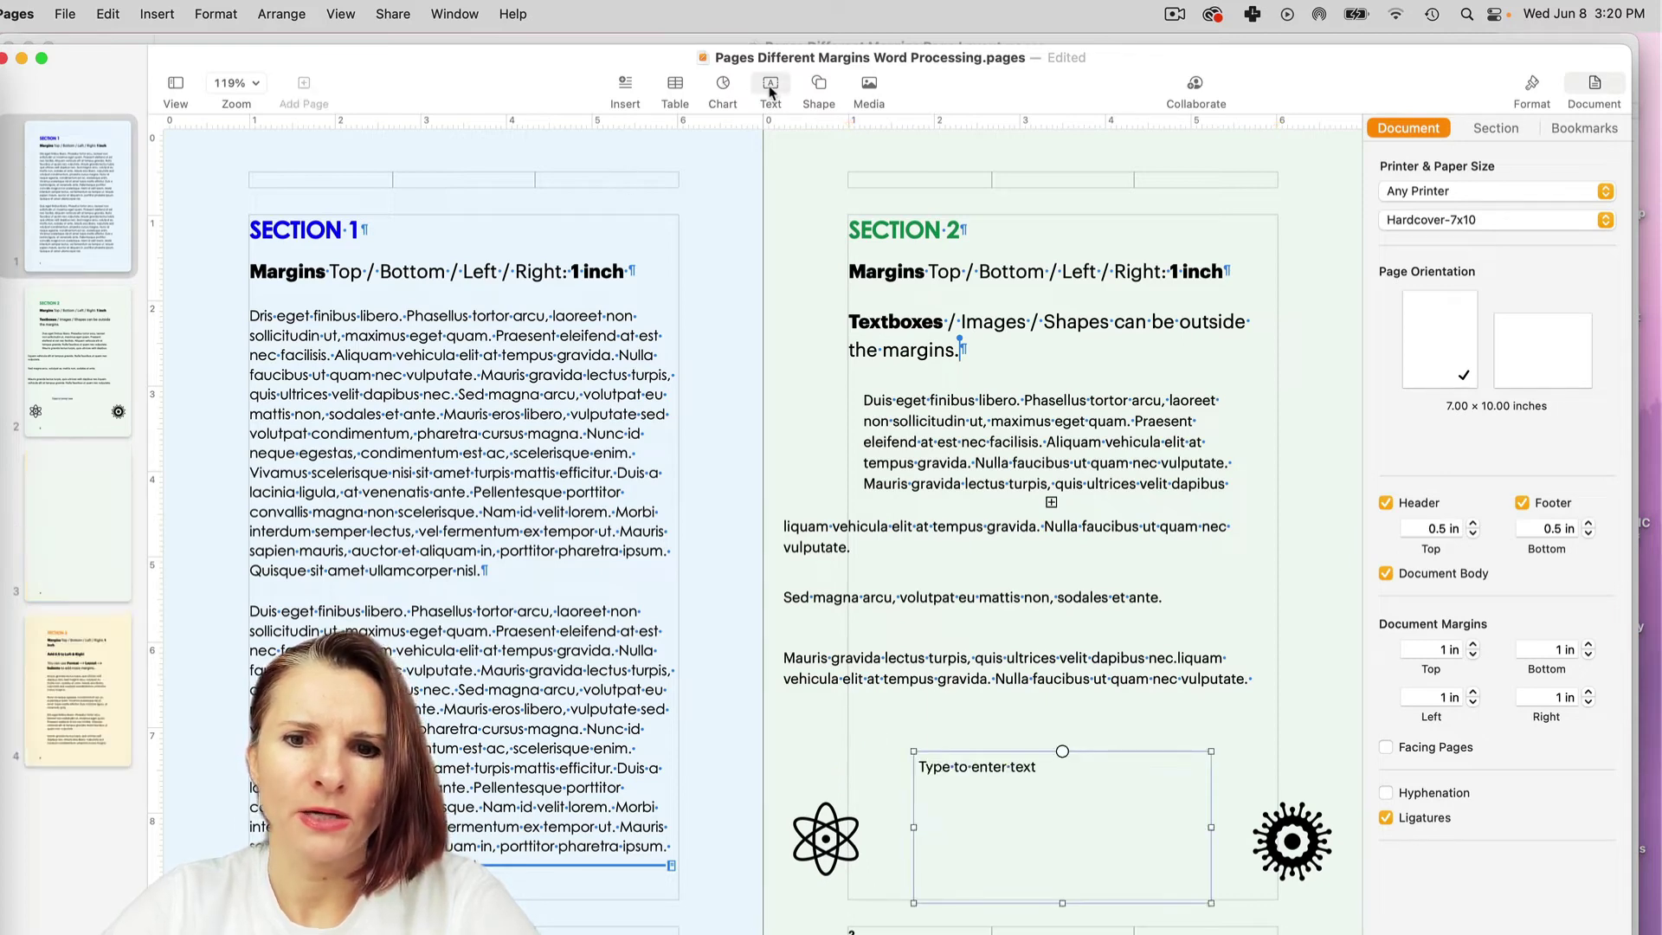
left_click(919, 684)
triple_click(917, 681)
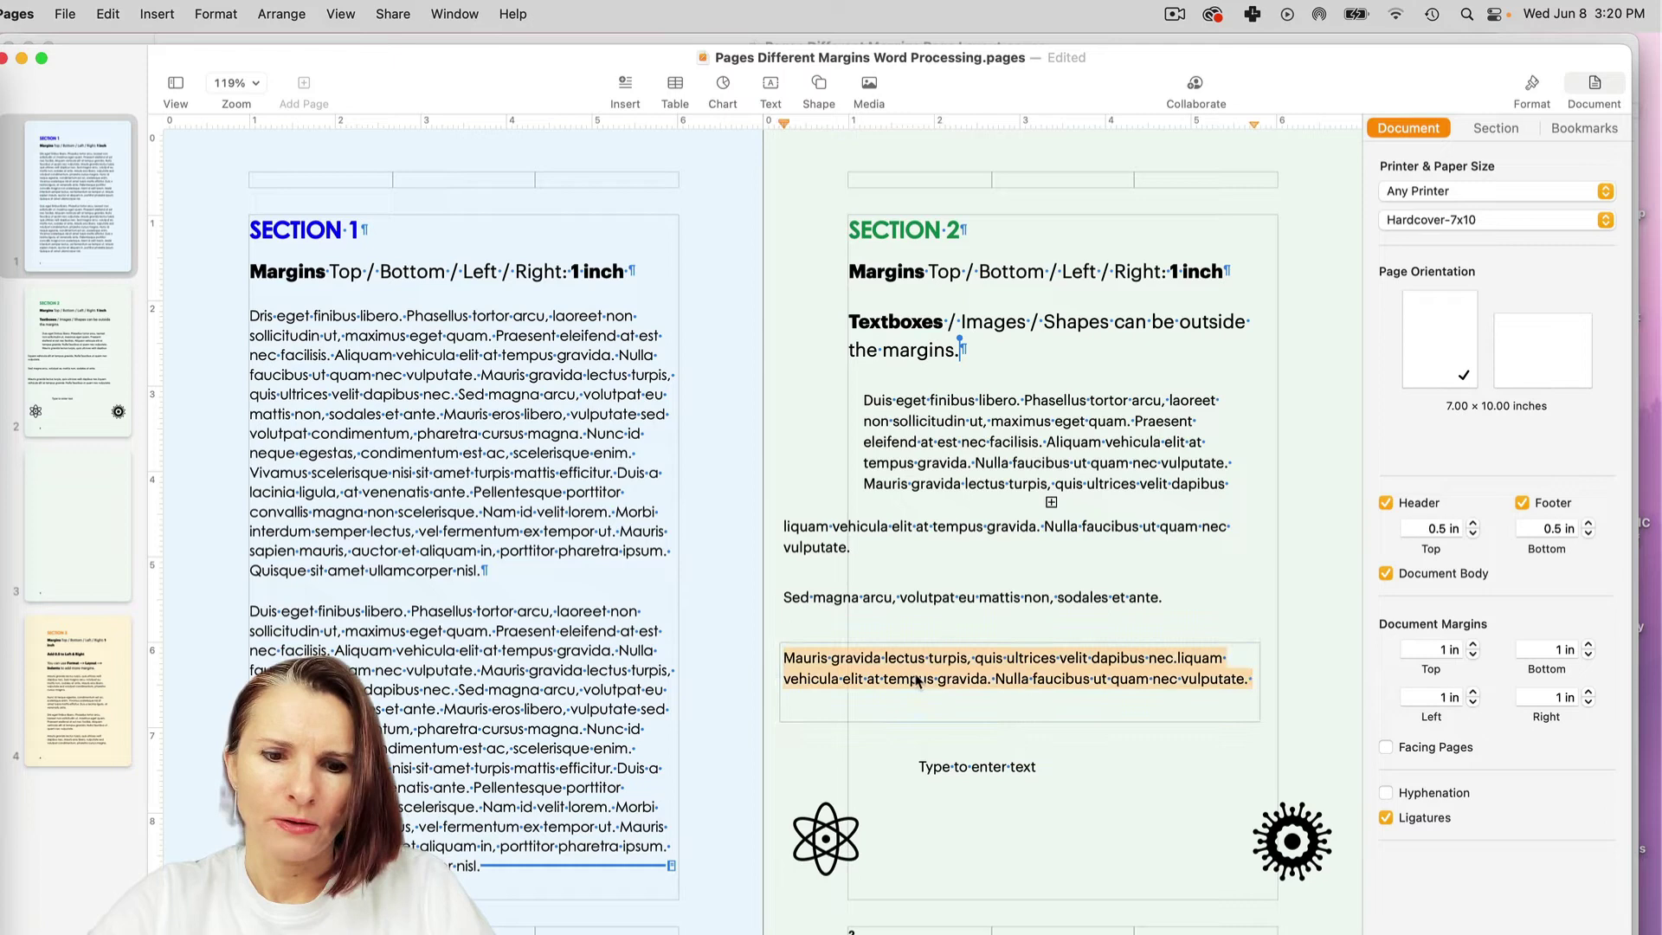
left_click(958, 779)
left_click(957, 766)
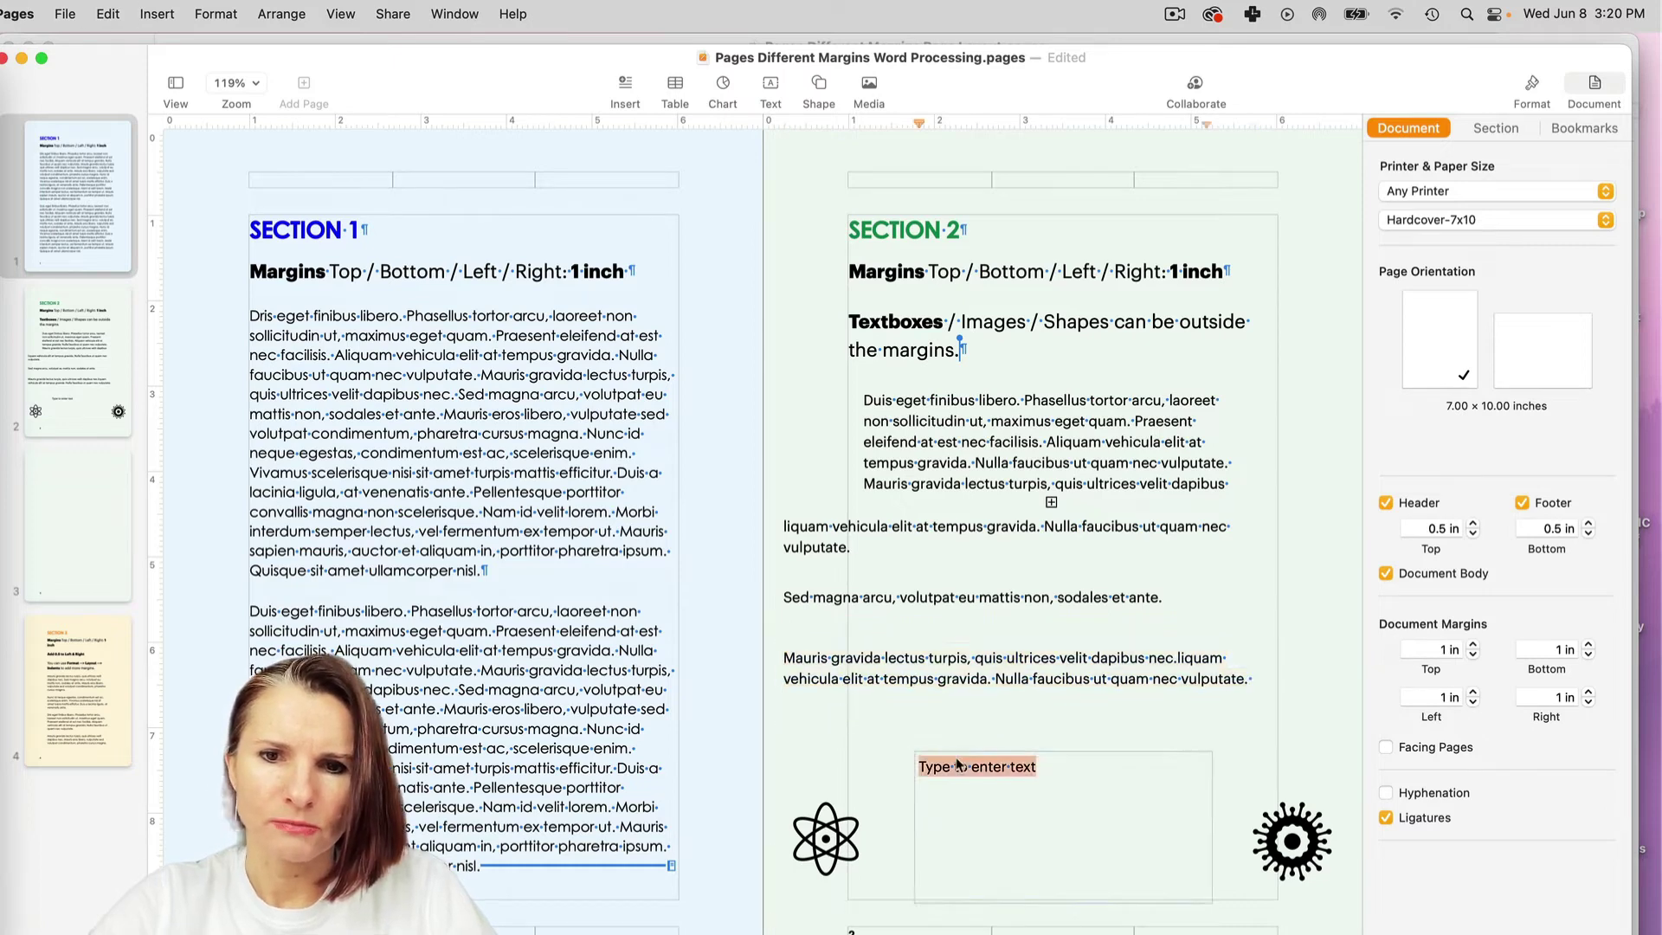
type("Mauris gravida lectus turpis, quis ultrices velit dapibus nec.liquam vehicula elit at tempus gravida. Nulla faucibus ut quam nec vulputate.")
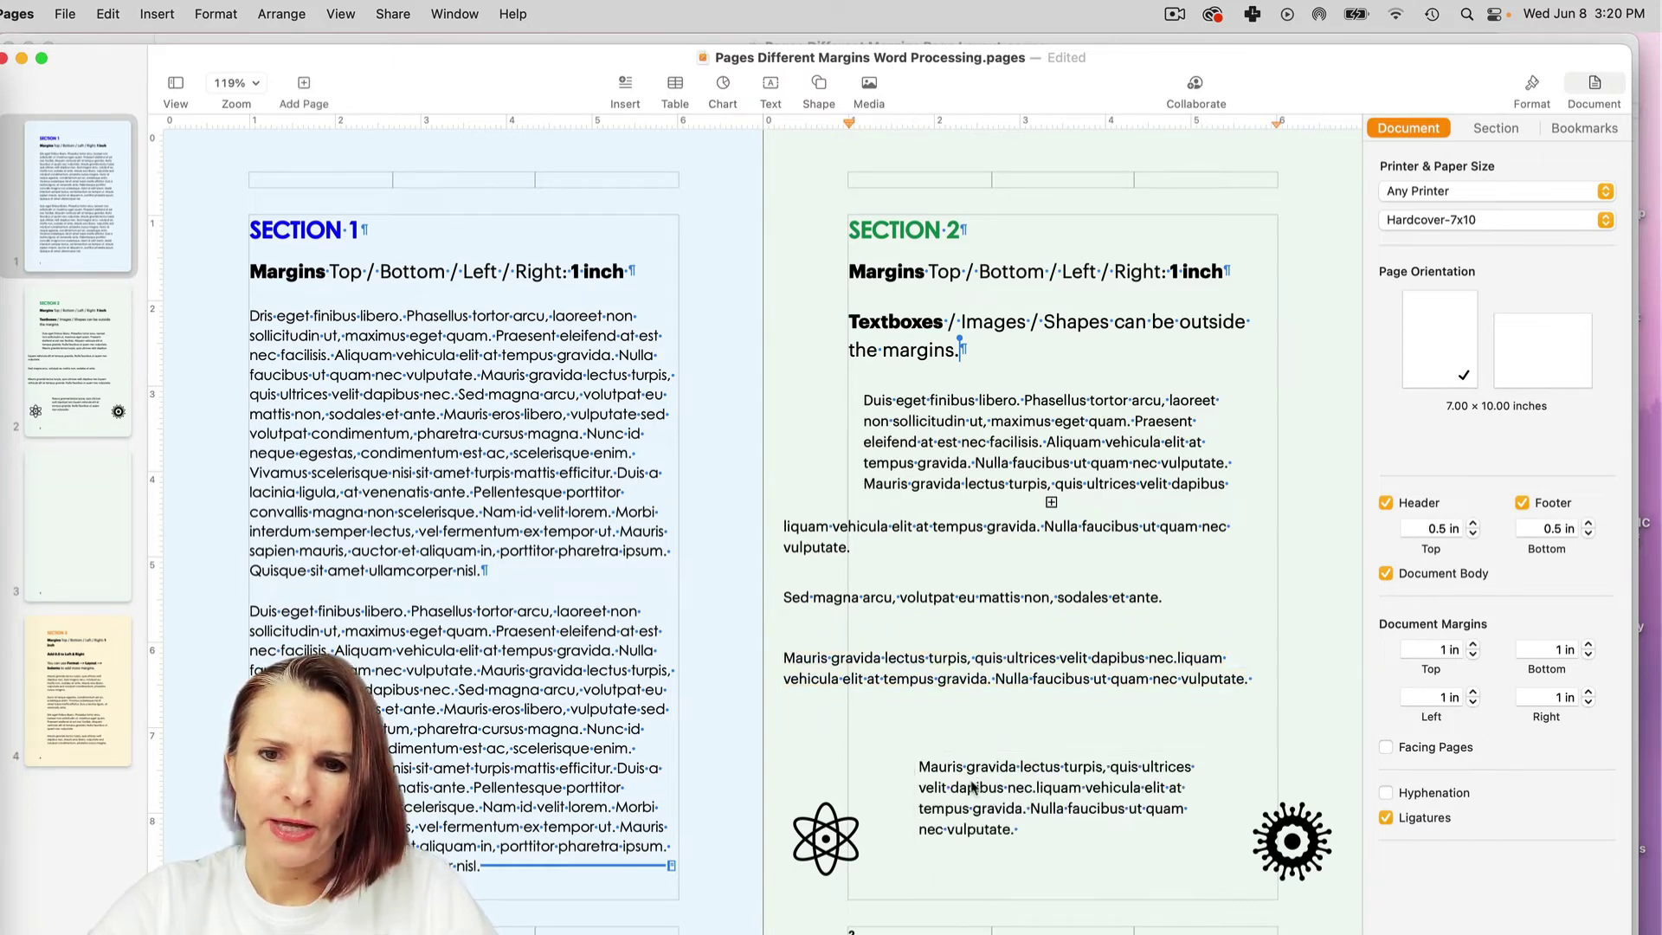
Widen the Mauris box and position it at 1.37 in, 6.47 in between the icons.
left_click_drag(1091, 793, 1052, 740)
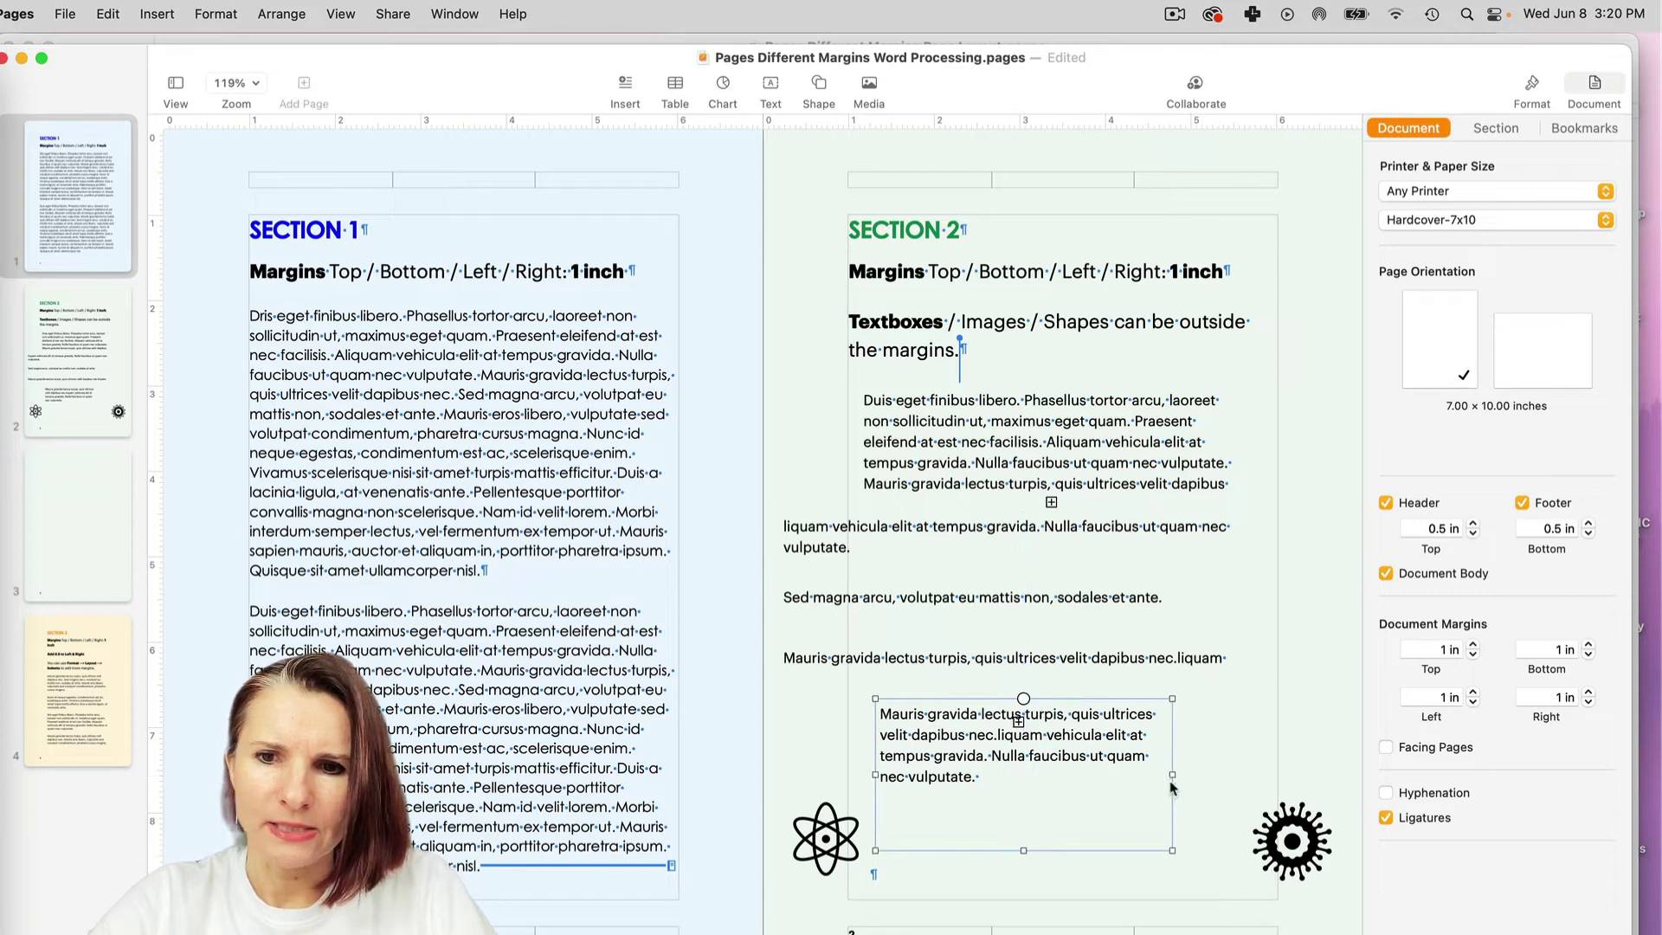
left_click_drag(1169, 775, 1228, 775)
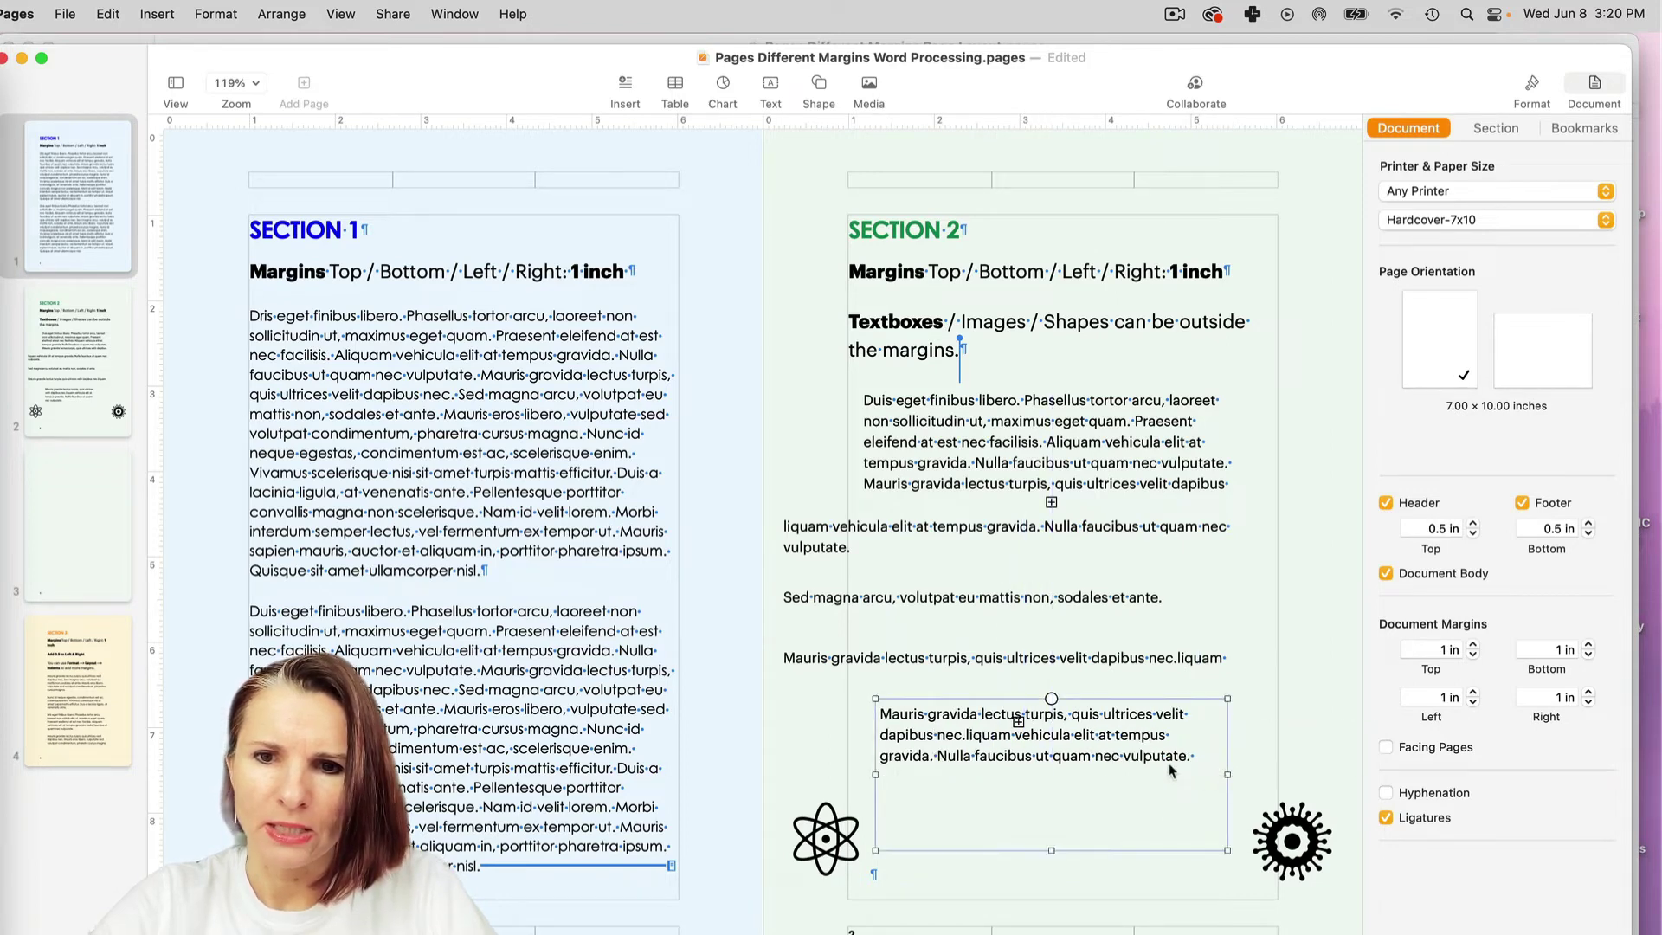
left_click_drag(1050, 737, 1050, 726)
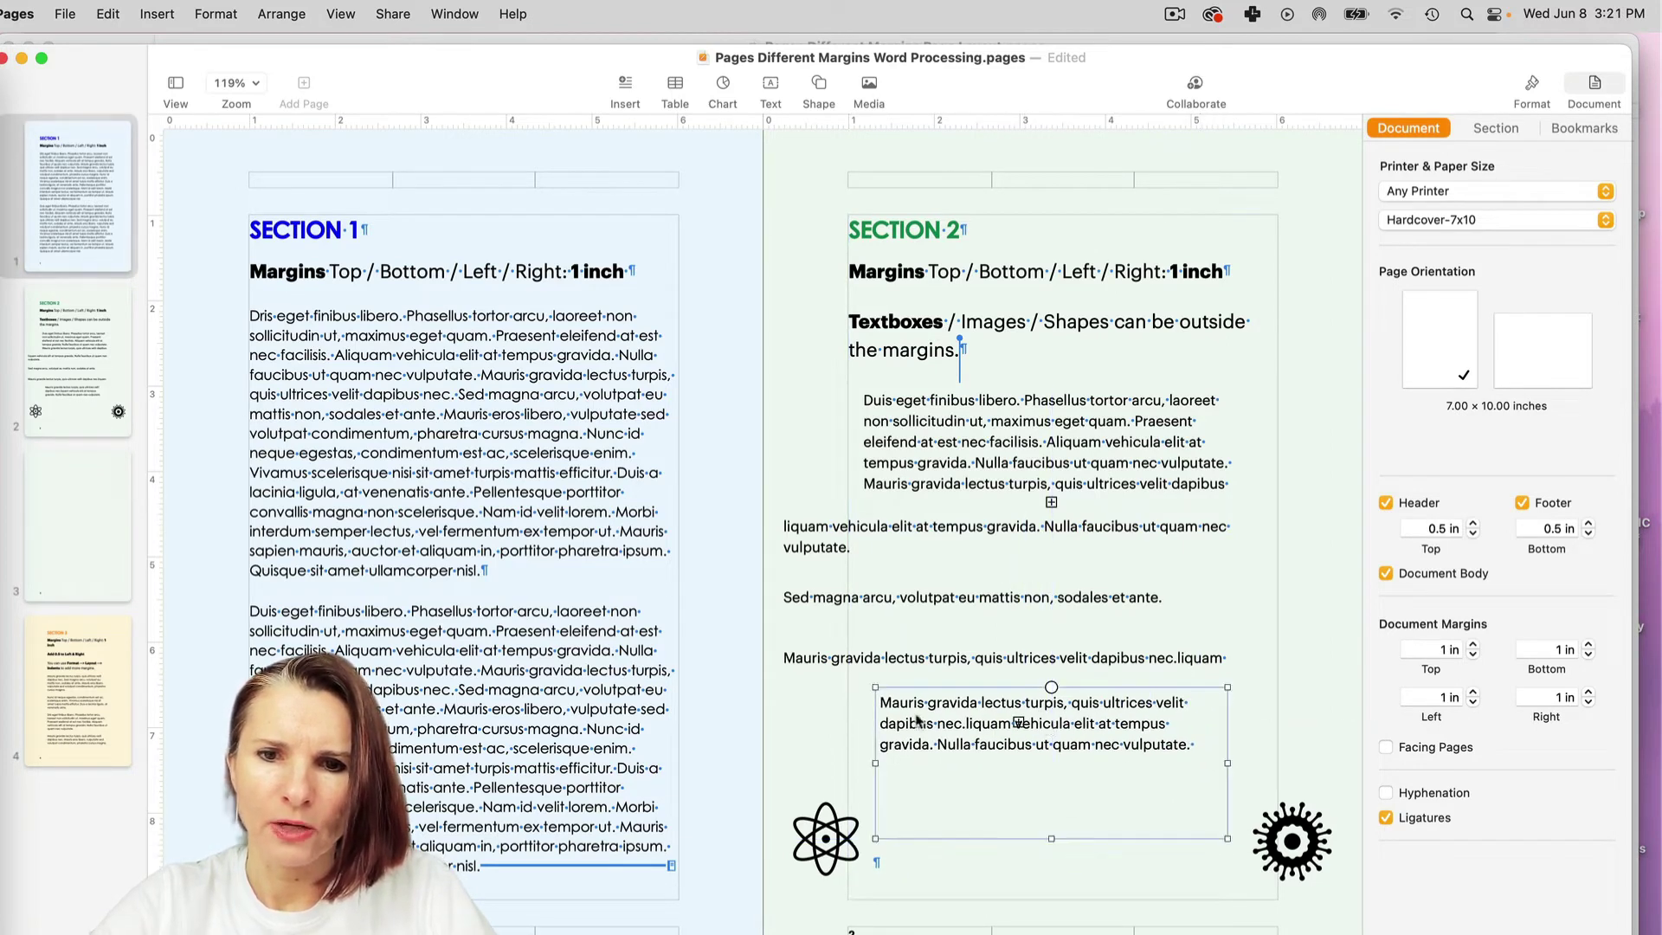
left_click_drag(872, 763, 881, 763)
left_click_drag(1056, 726, 1057, 713)
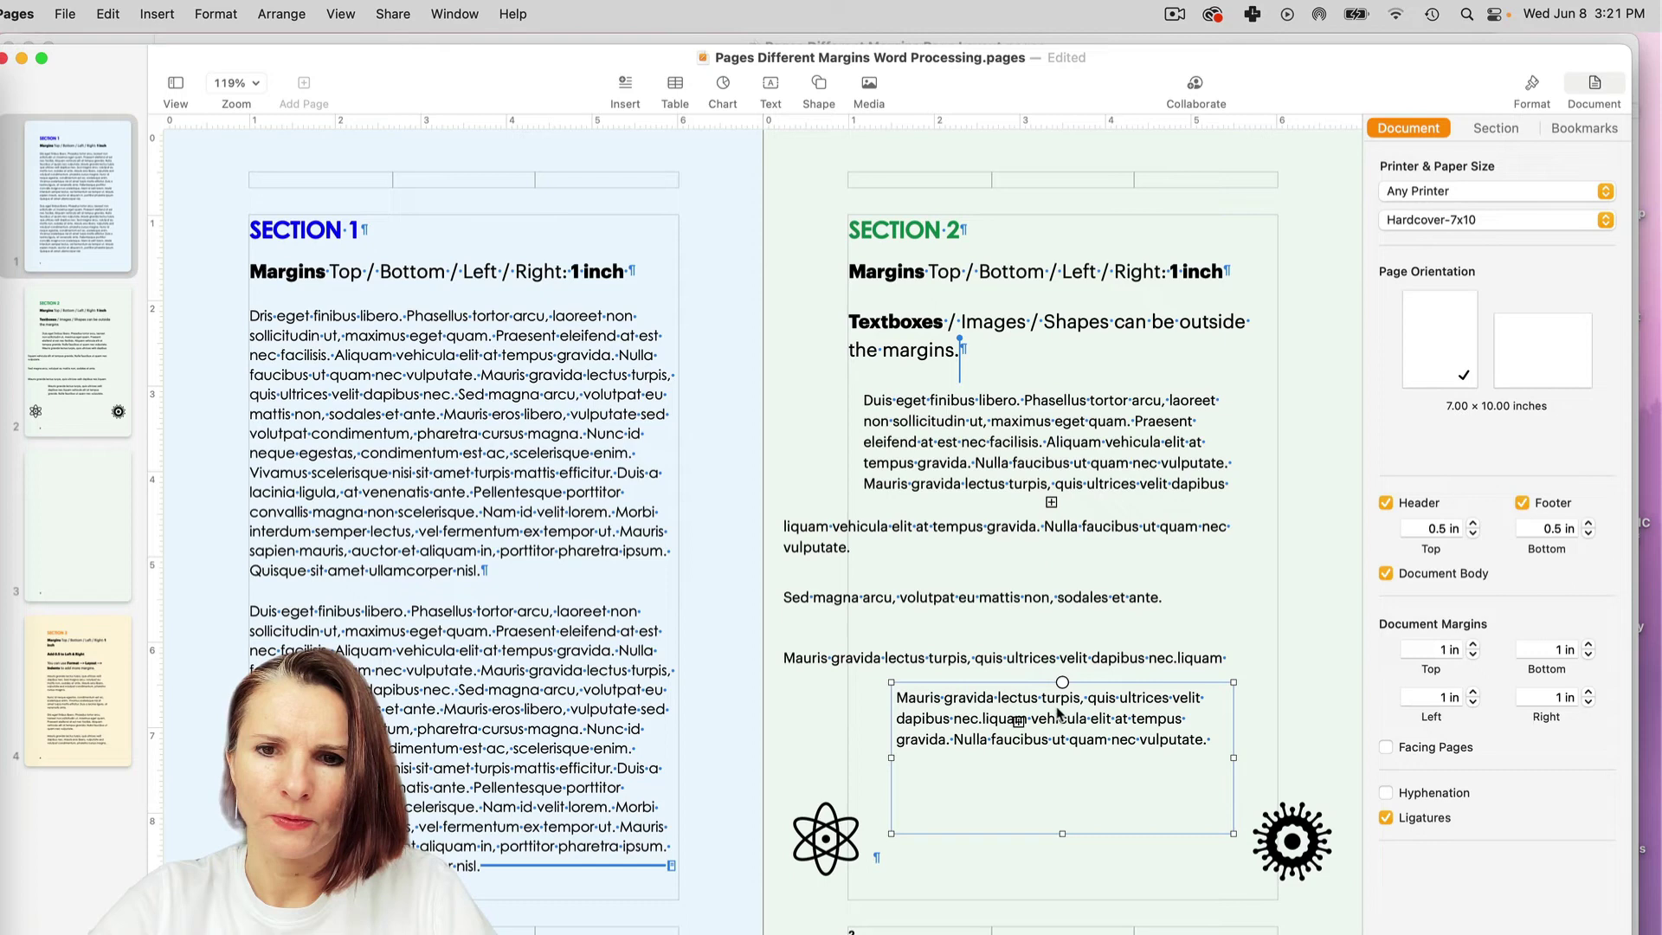
left_click(1056, 707)
left_click(1056, 745)
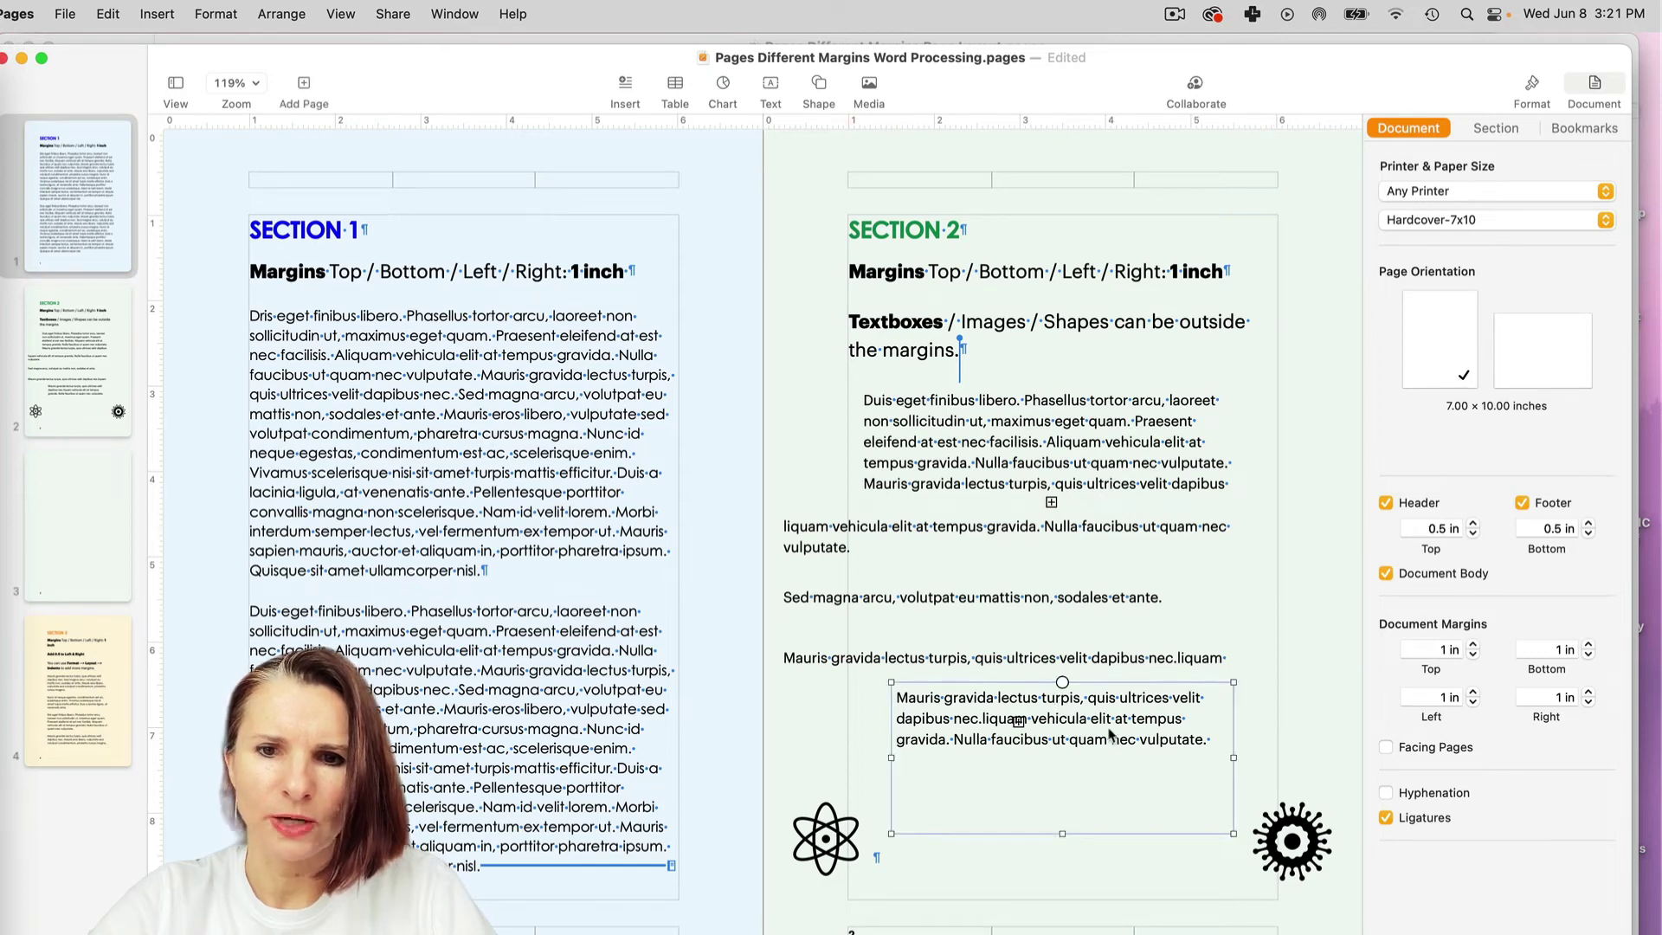
Nudge the atom image and Mauris box, and move the virus image into the bottom-right margin.
mouse_move(827, 851)
left_mouse_down()
mouse_move(883, 853)
mouse_move(857, 865)
mouse_move(838, 827)
mouse_move(862, 881)
mouse_move(855, 814)
mouse_move(818, 829)
mouse_move(825, 853)
left_mouse_up()
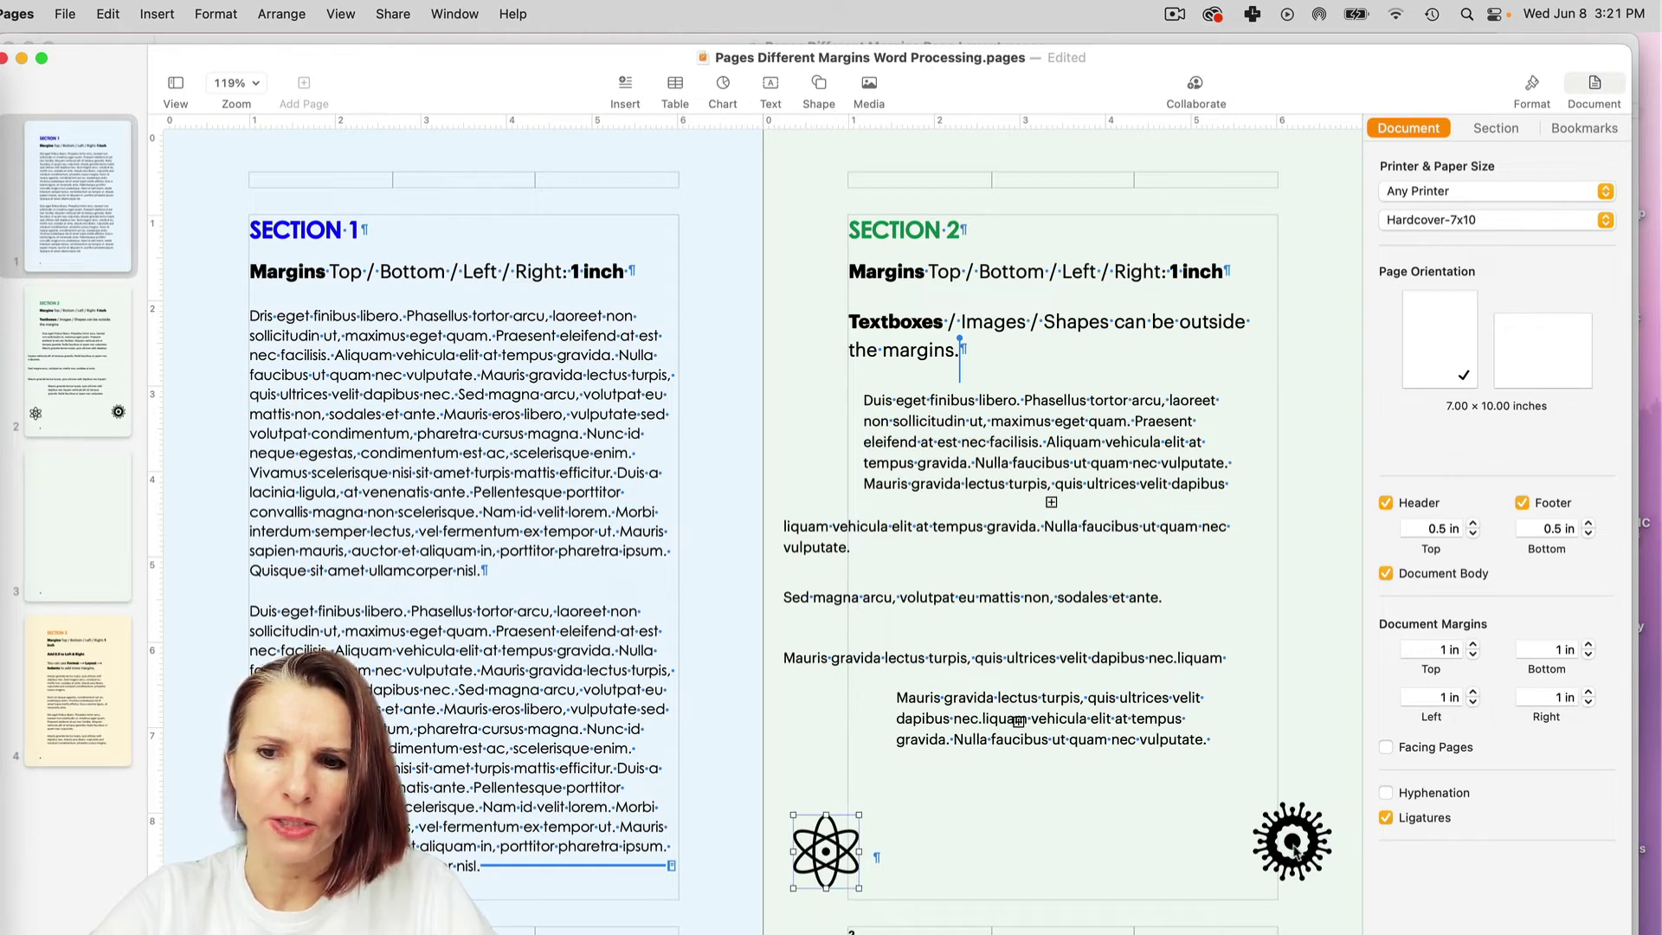
mouse_move(1295, 850)
left_mouse_down()
mouse_move(1257, 834)
mouse_move(1297, 873)
left_mouse_up()
mouse_move(1142, 736)
left_mouse_down()
mouse_move(1254, 739)
mouse_move(1137, 740)
left_mouse_up()
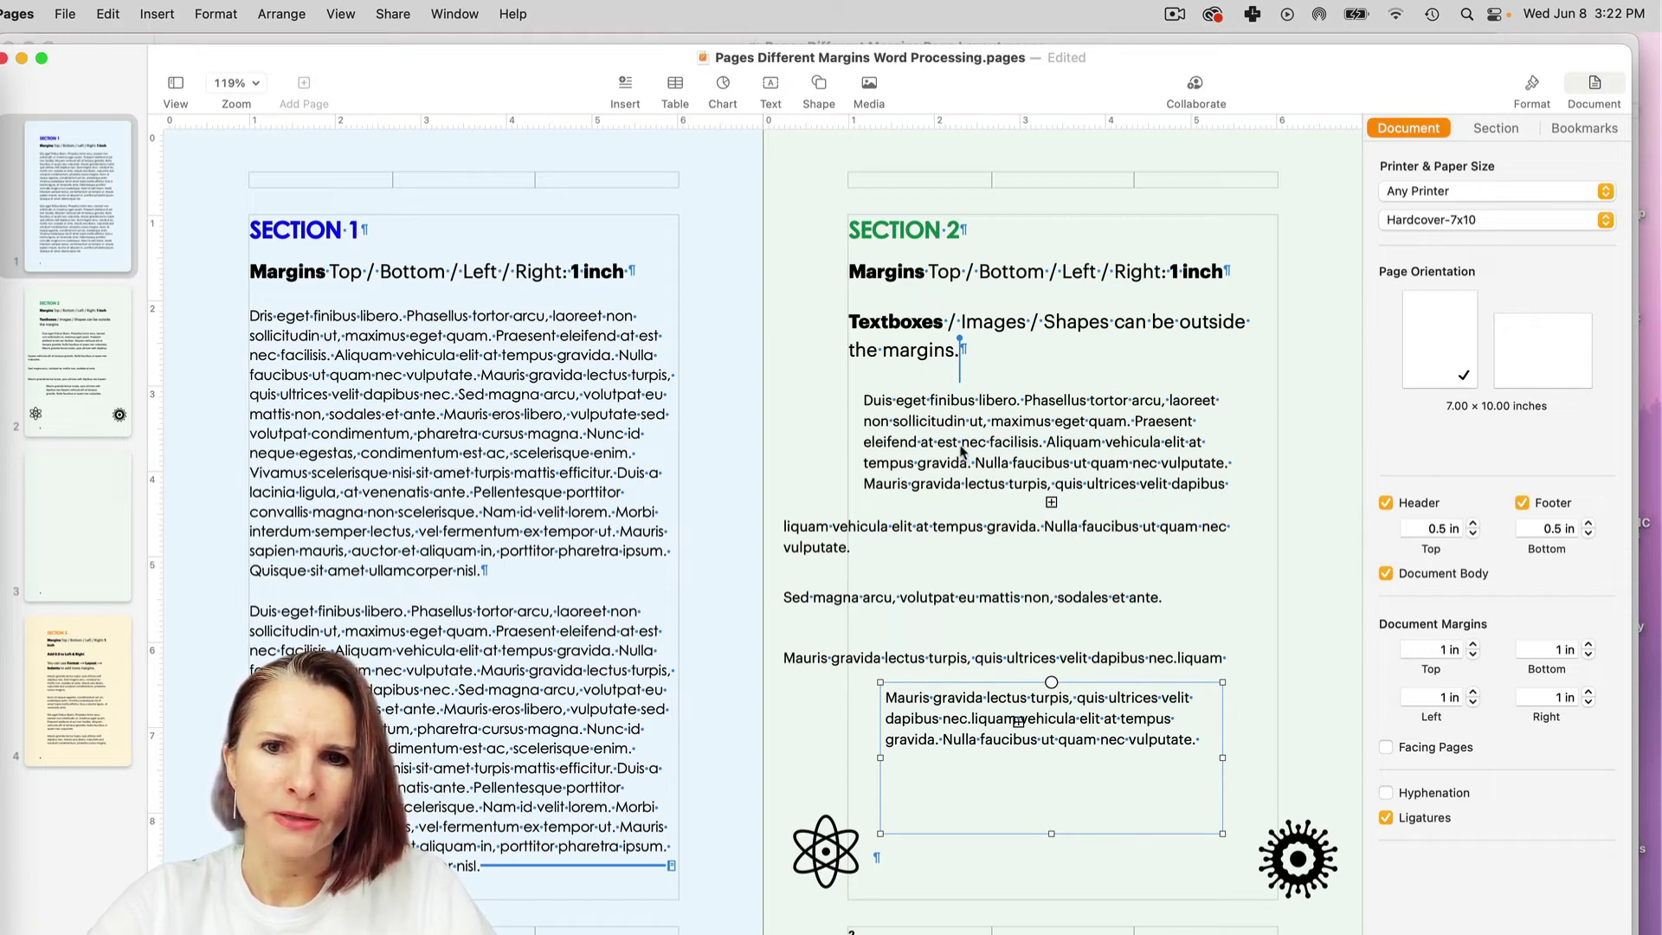
Shift the Duis eget finibus box left to about 1.12 in, narrowing it, then deselect it.
left_click(1020, 448)
left_click_drag(1020, 448, 951, 443)
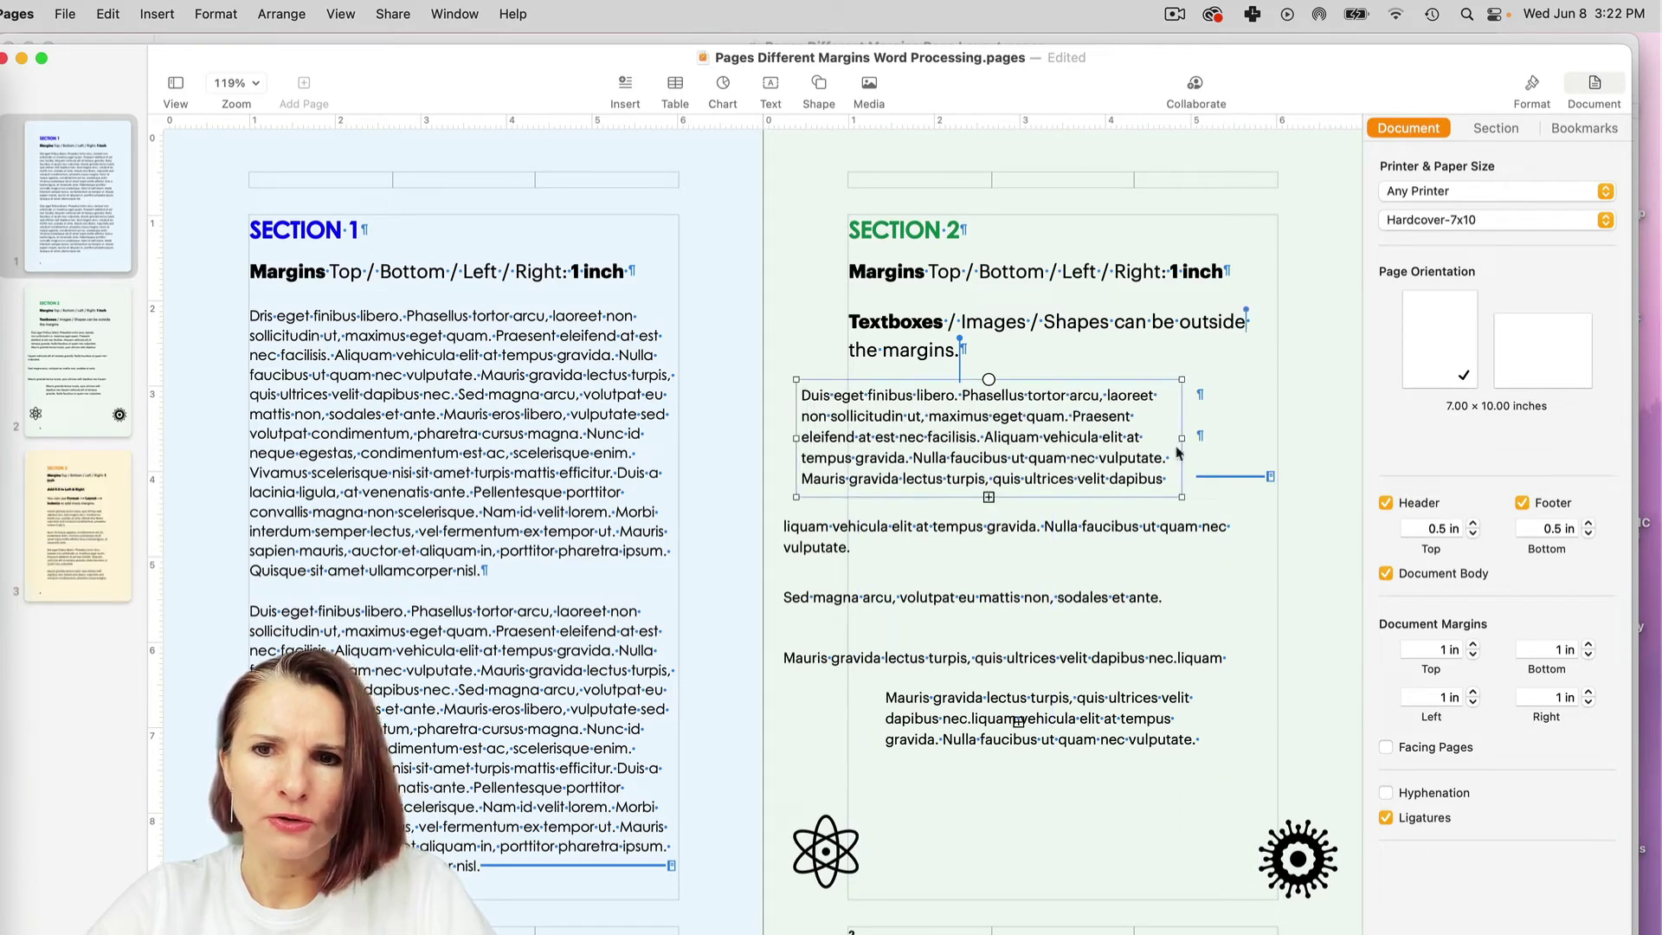
left_click_drag(1181, 438, 1131, 439)
left_click(1136, 454)
scroll(1035, 450, "down", 10)
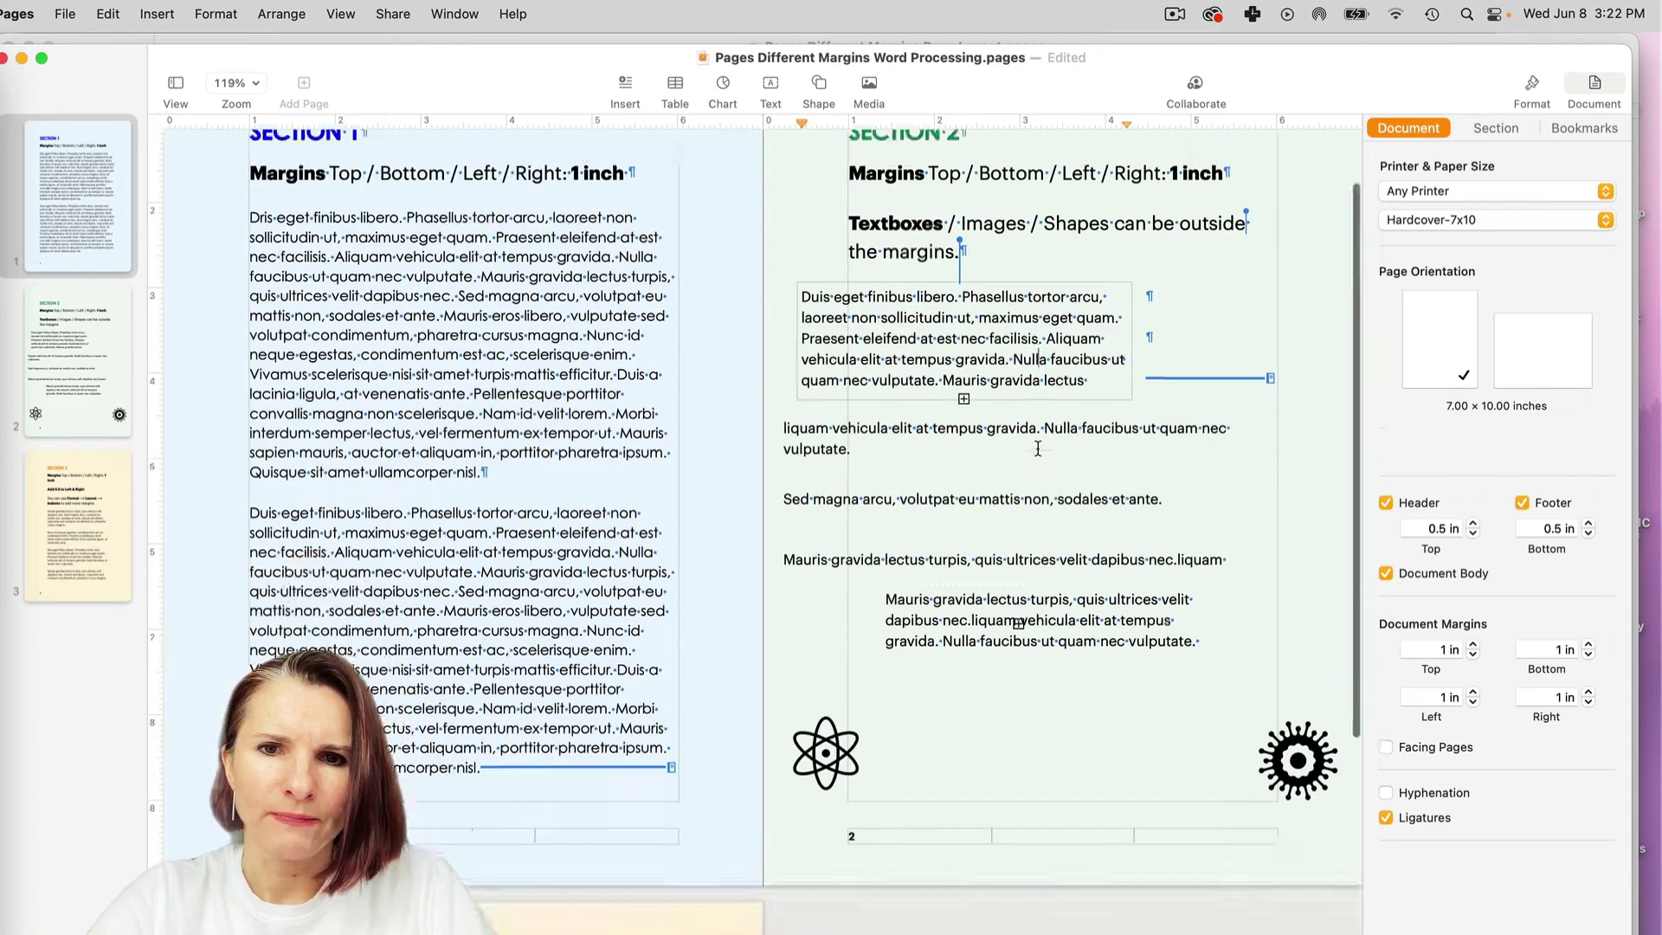
Select all of Section 3's text up to its heading and show its Format settings.
left_click(523, 601)
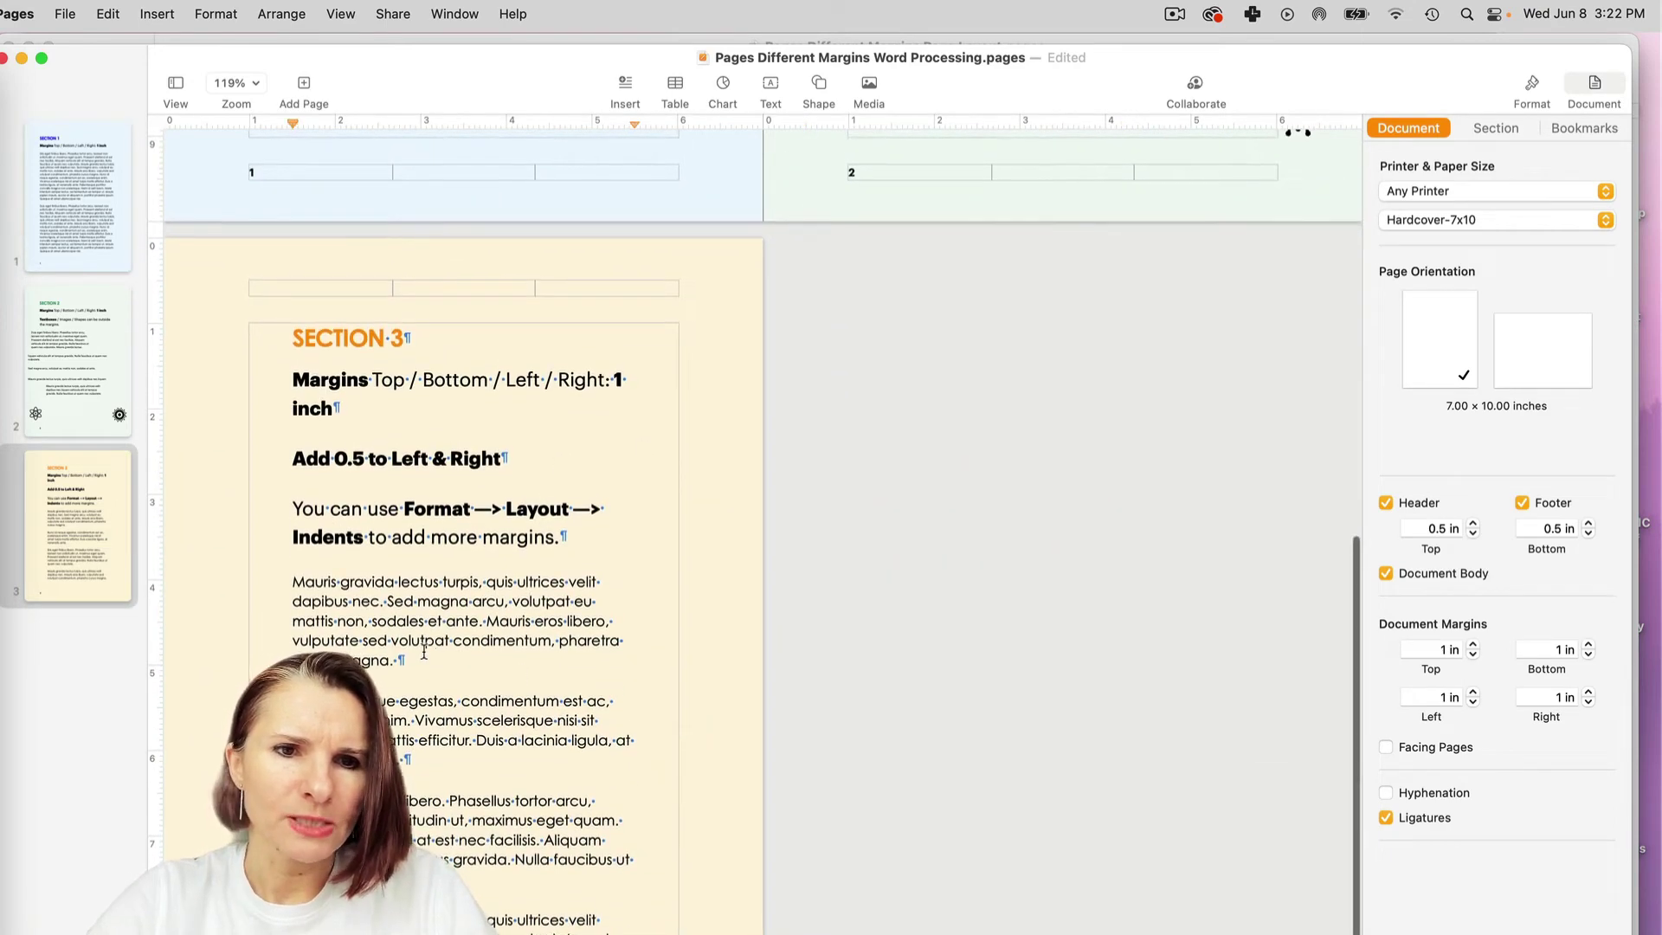
left_click_drag(634, 862, 292, 333)
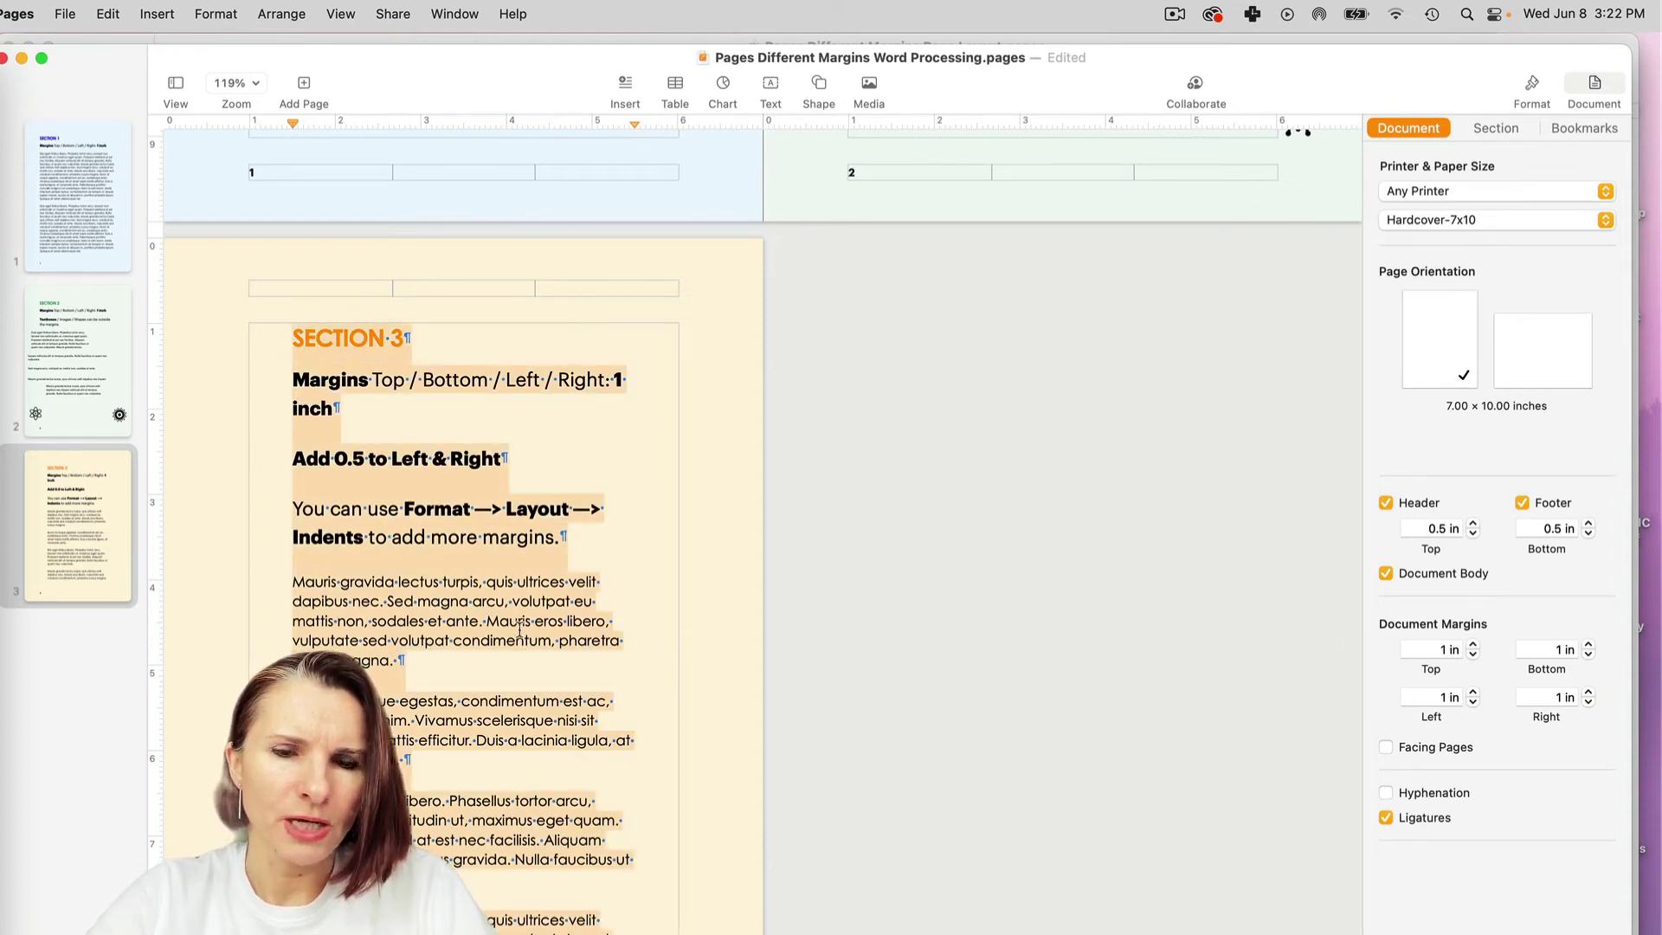
scroll(645, 436, "up", 2)
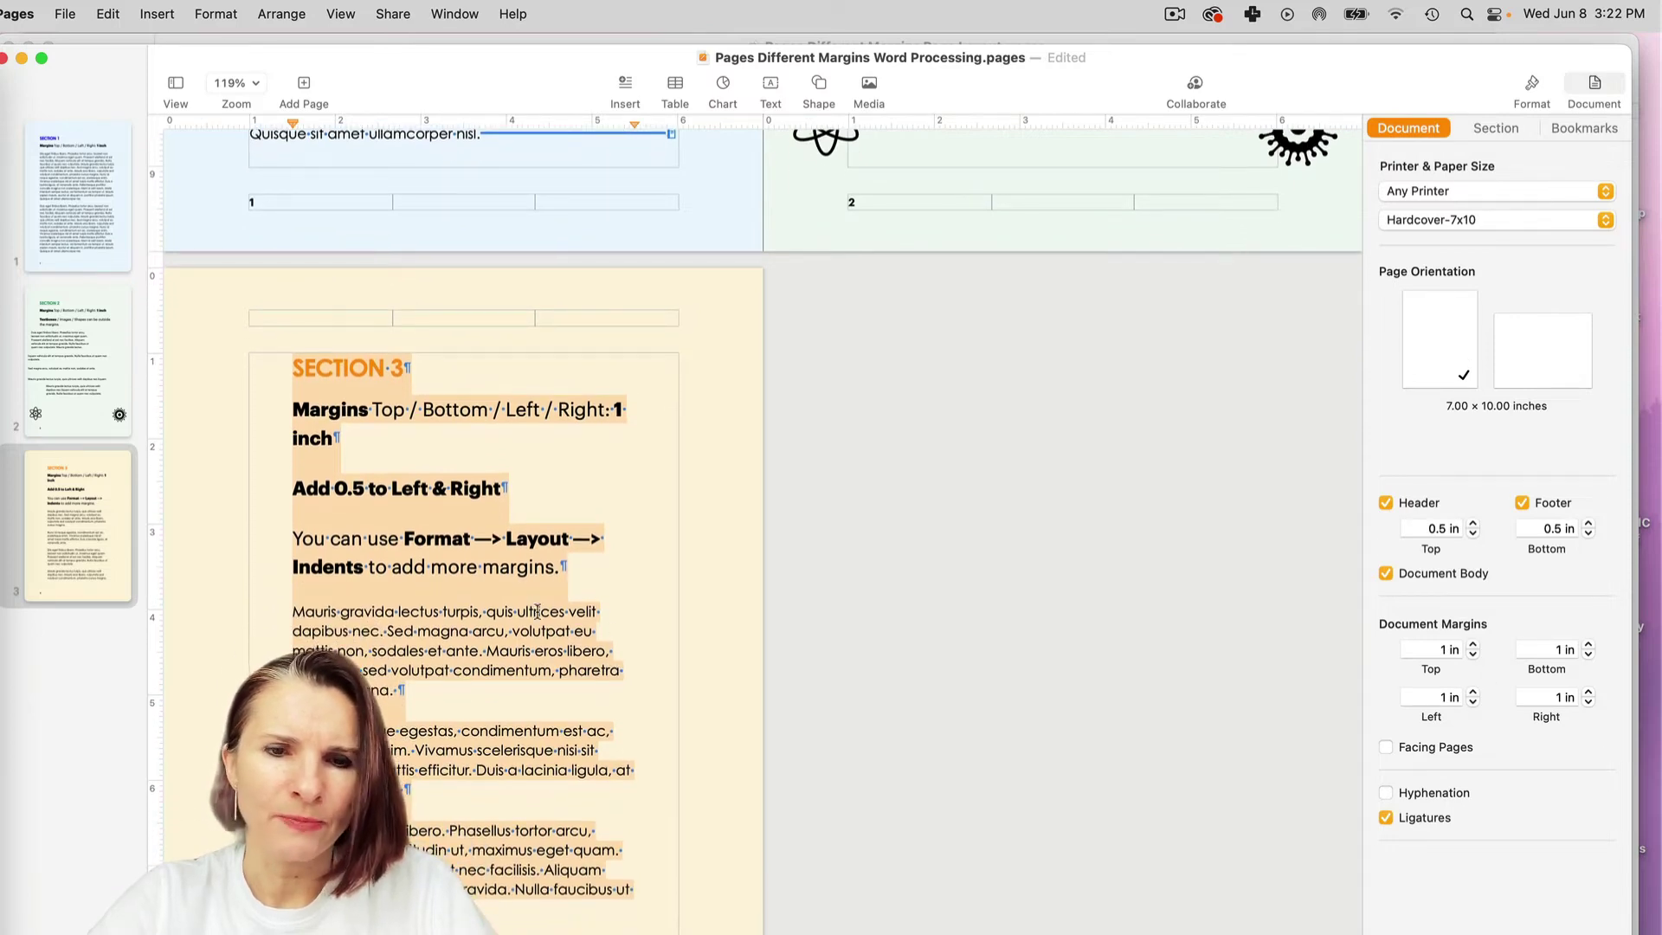
left_click(487, 611)
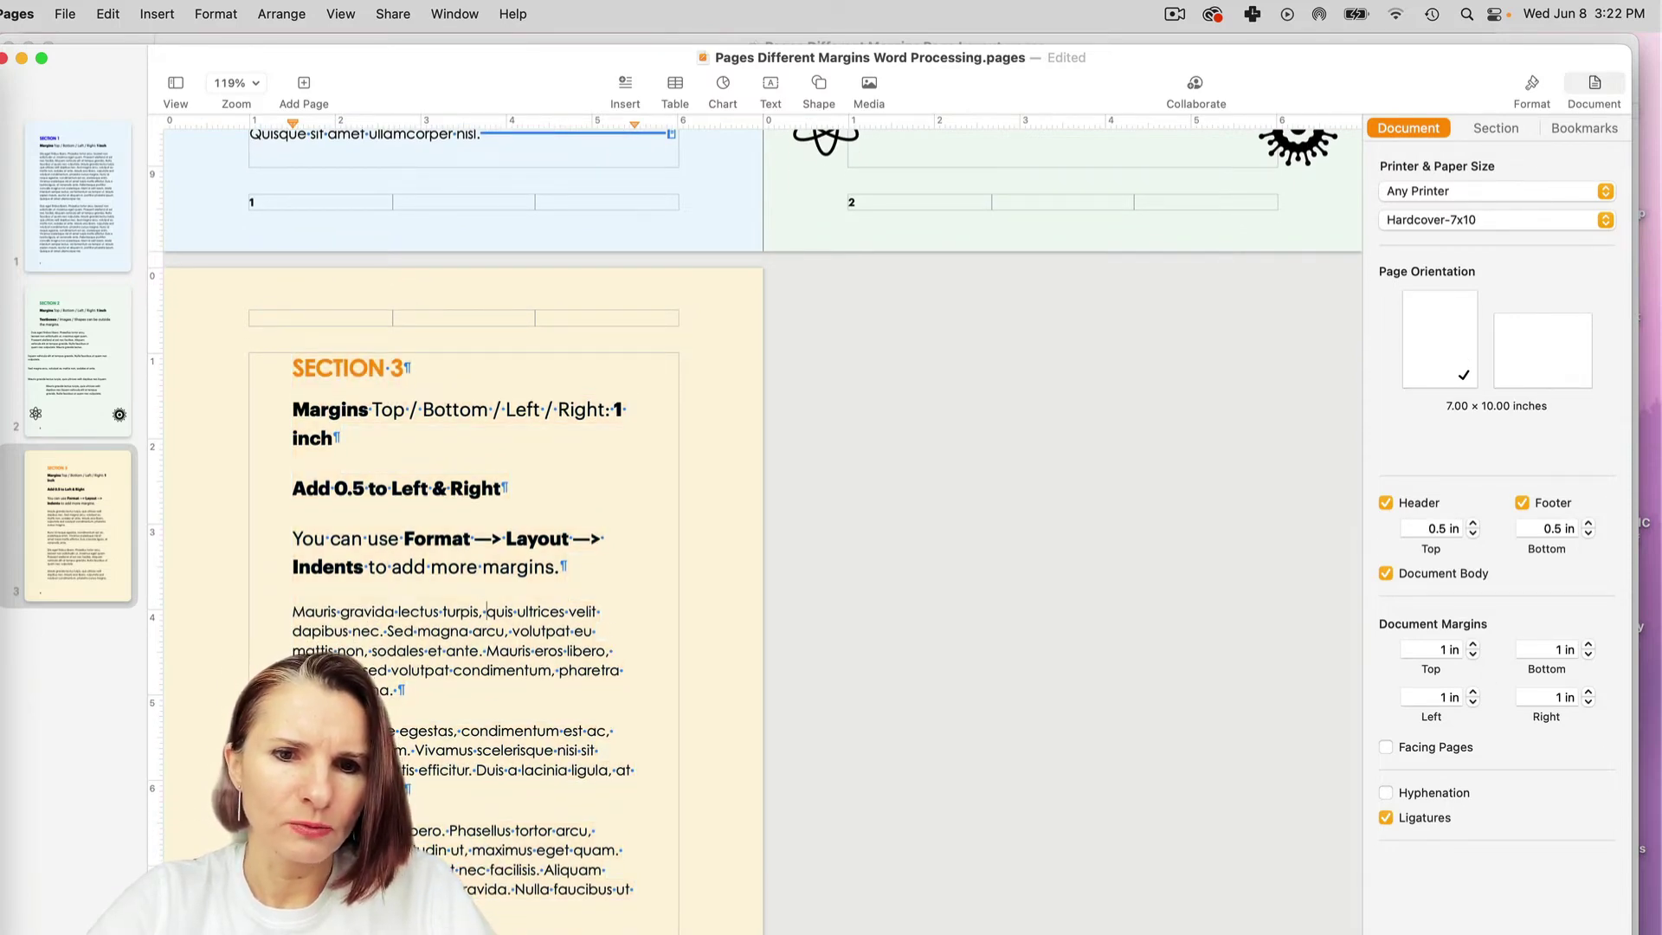
left_click_drag(636, 900, 271, 375)
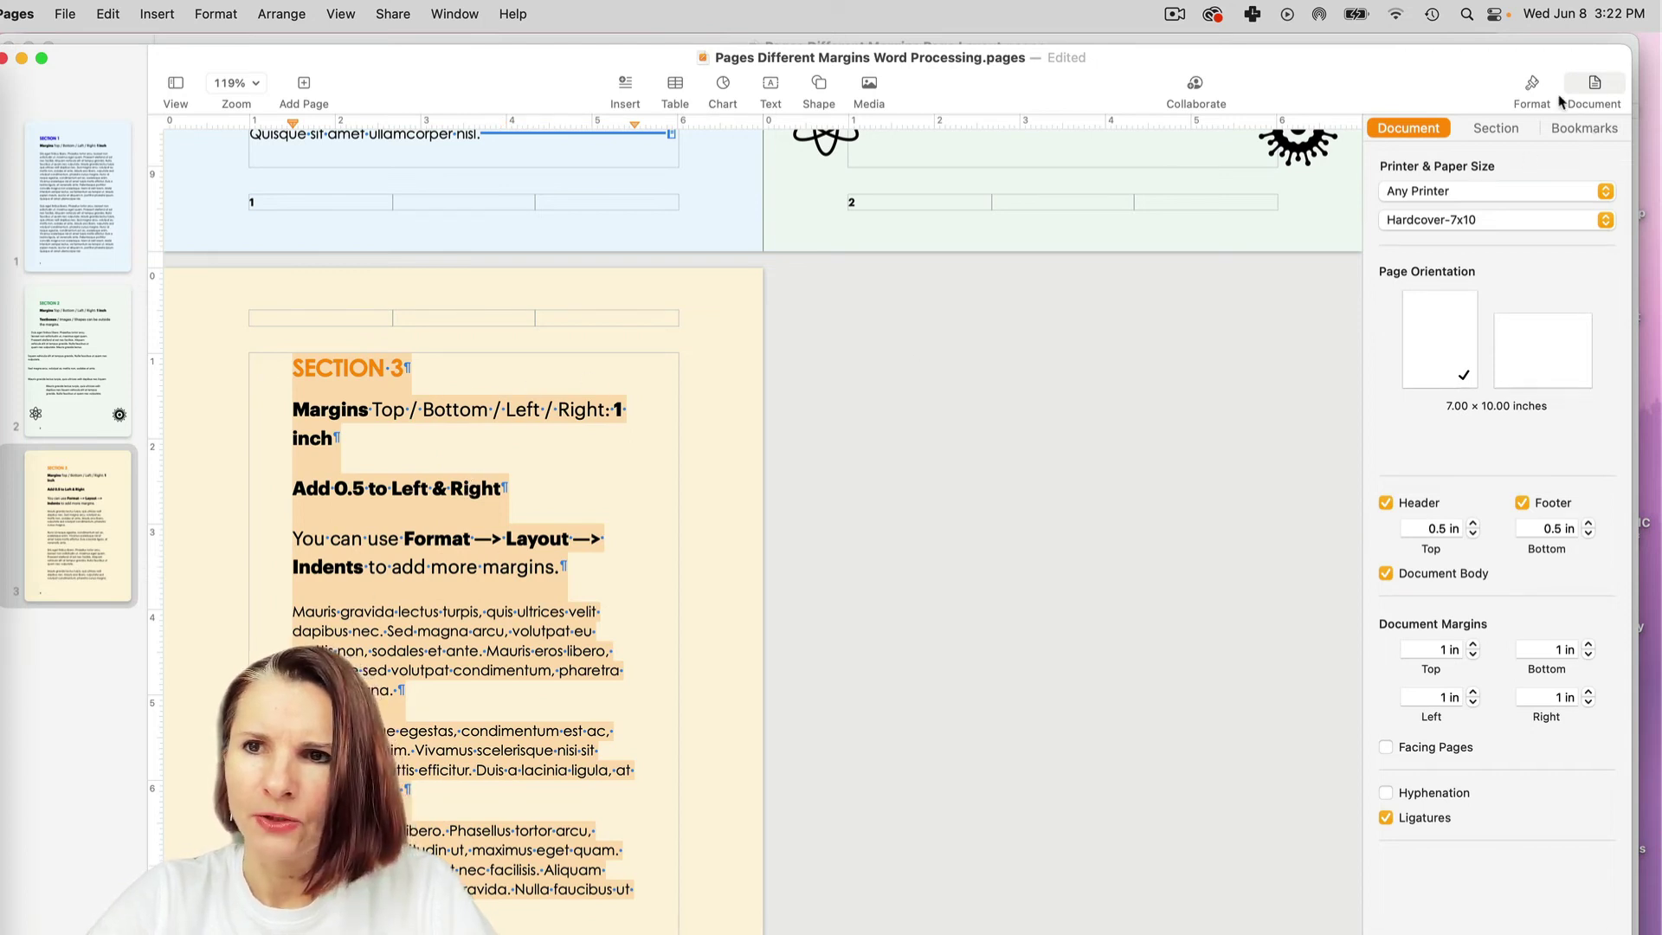
left_click(1534, 81)
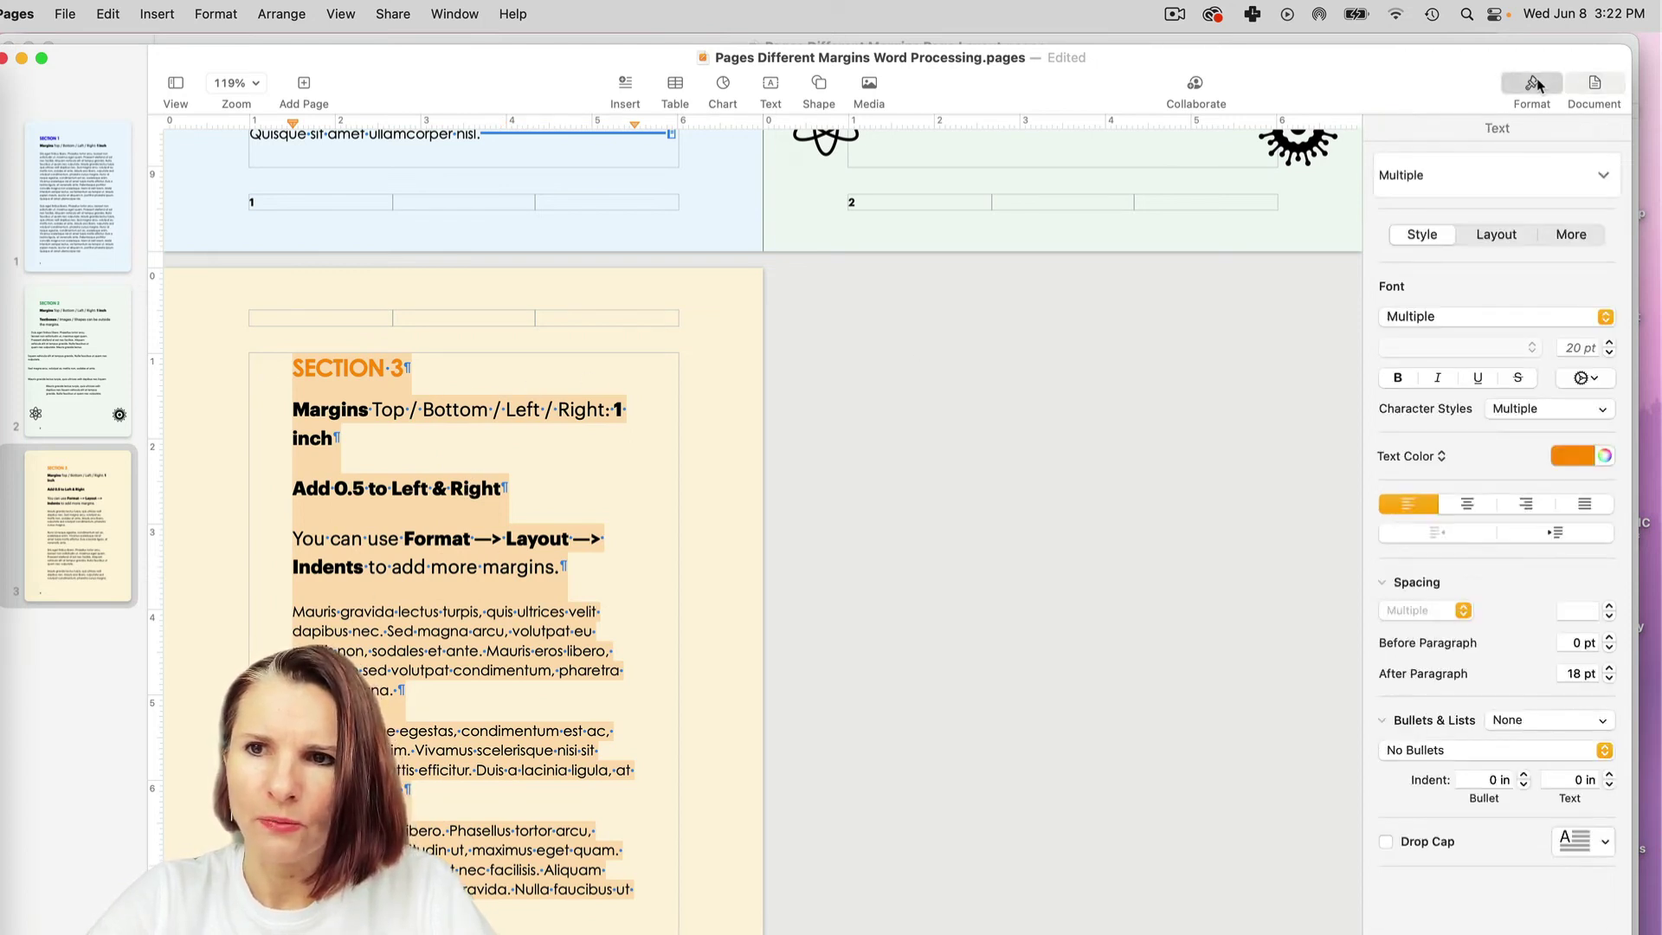
In the Layout indent options, reset Section 3's first, left and right indents to 0.
left_click(1485, 235)
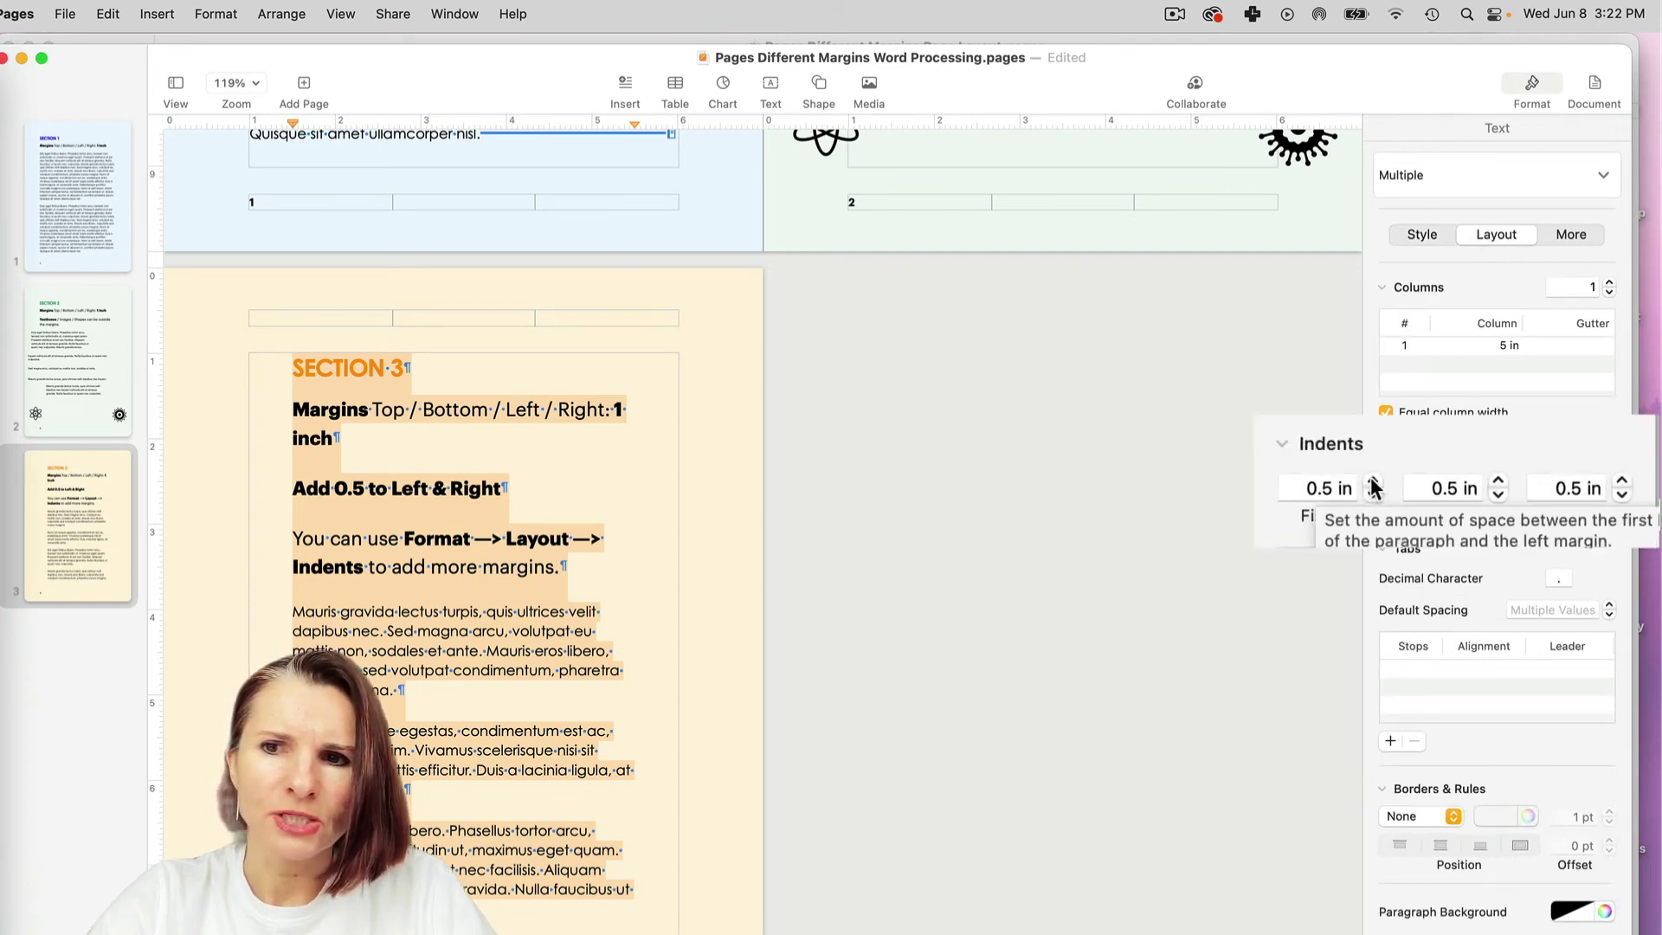
left_click(1371, 495)
left_click(1371, 495)
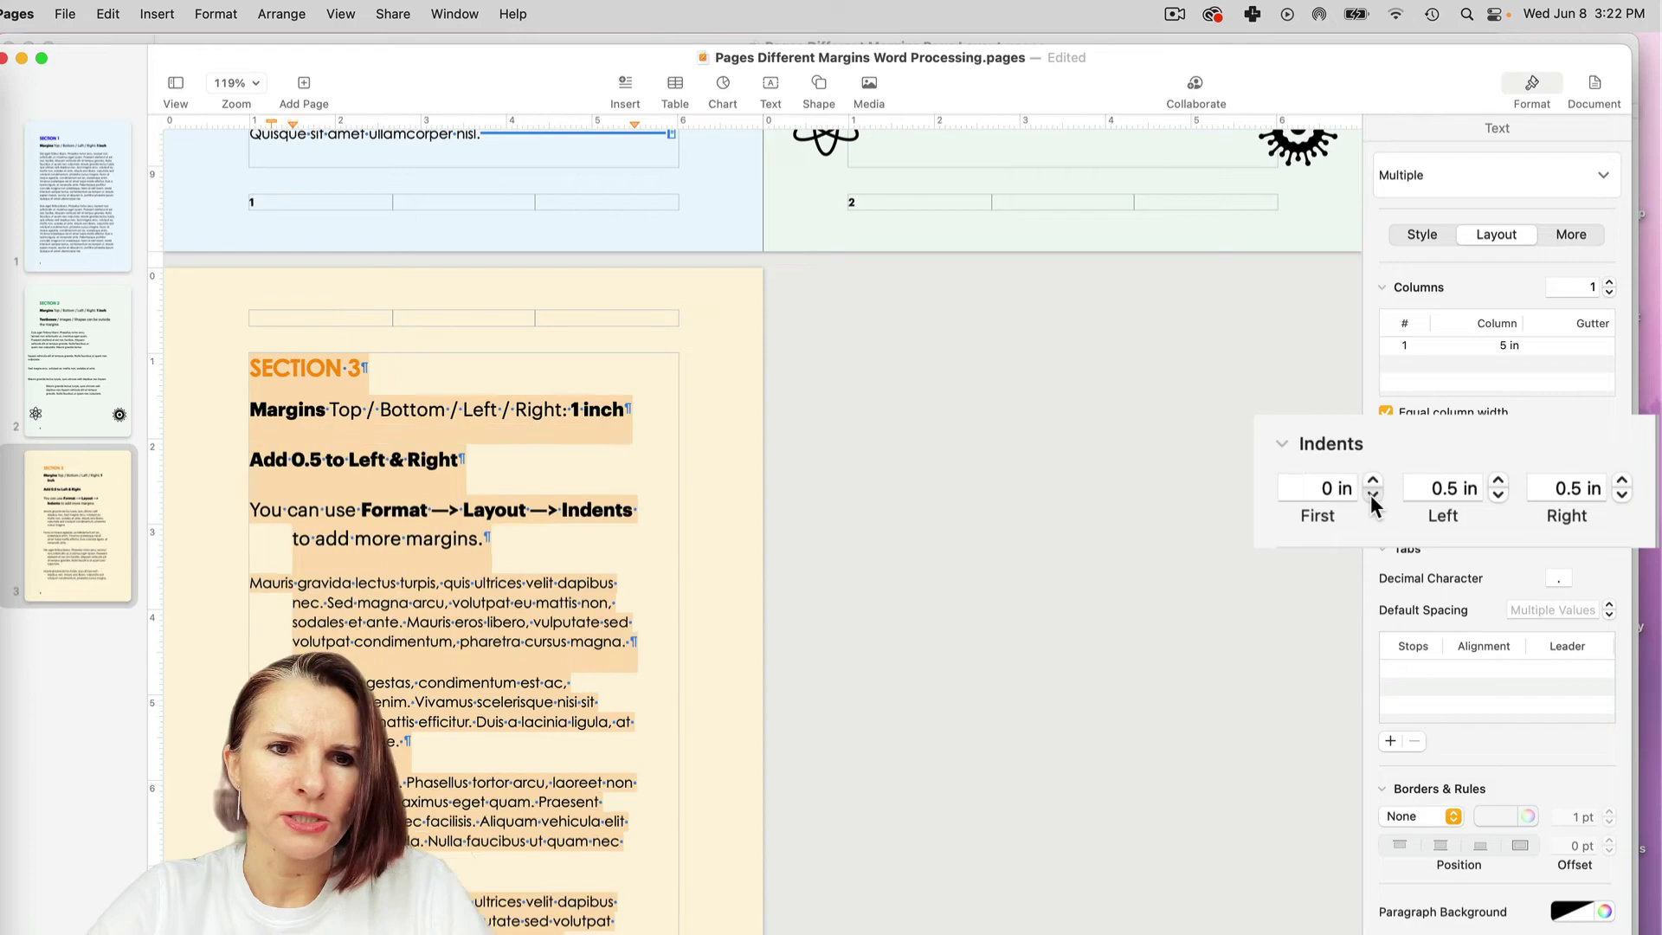
left_click(1497, 495)
left_click(1498, 495)
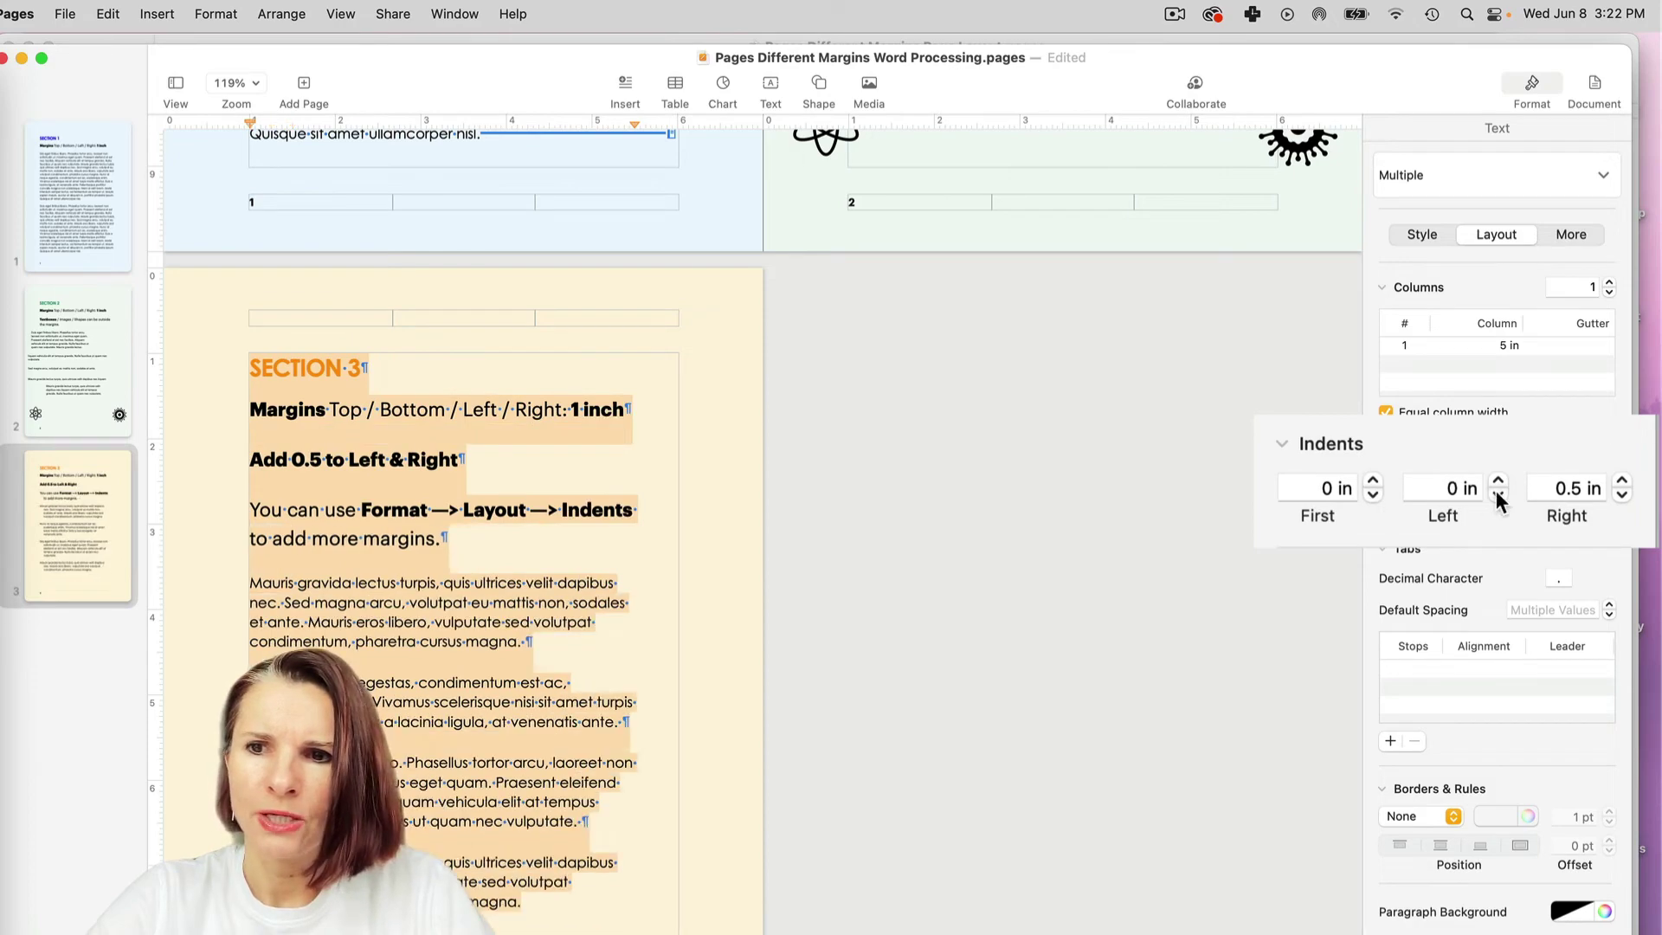
left_click(1621, 495)
left_click(1621, 495)
scroll(406, 696, "up", 10)
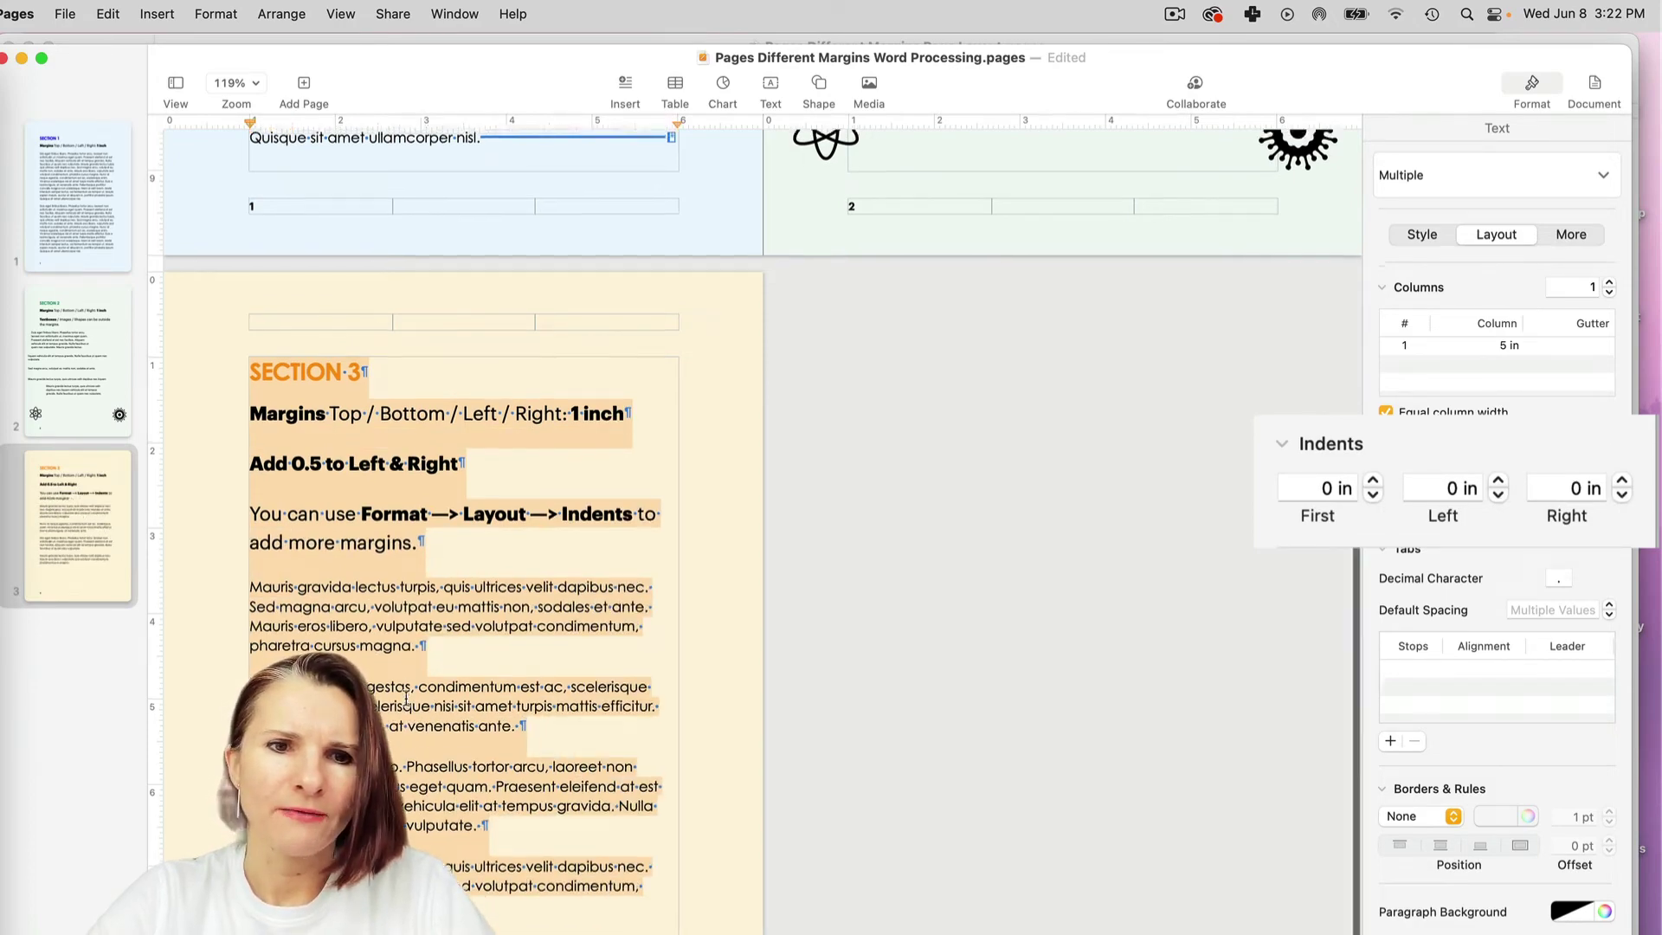
scroll(447, 504, "down", 10)
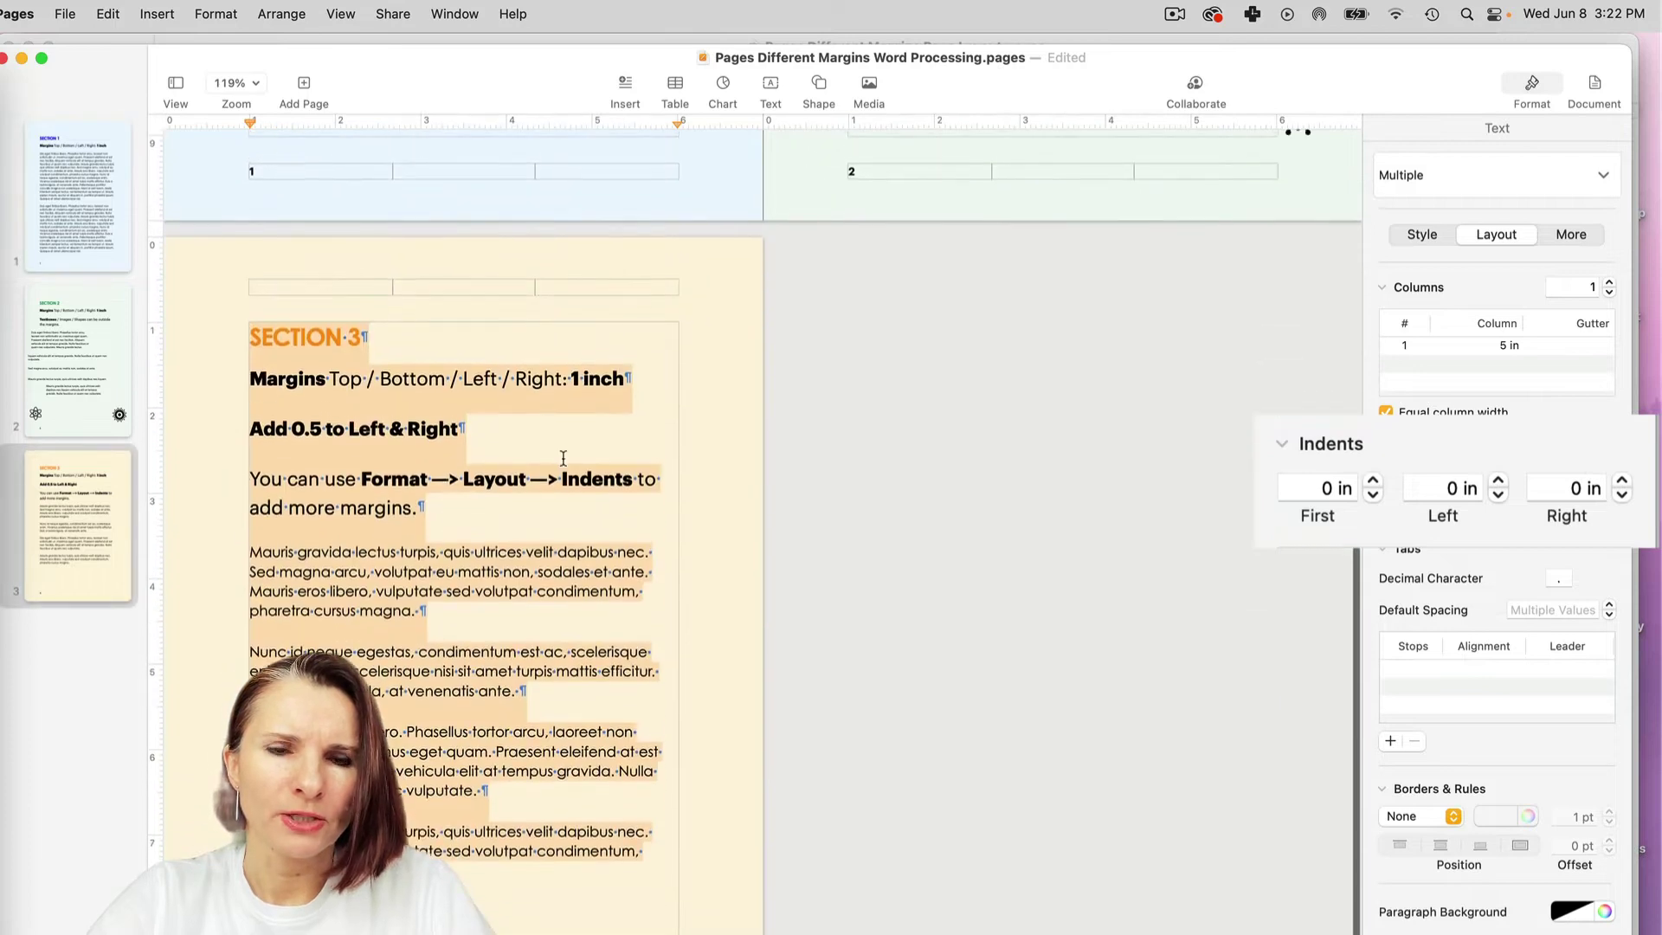
Set Section 3's first, left and right indents to 0.5 in each.
left_click(1374, 481)
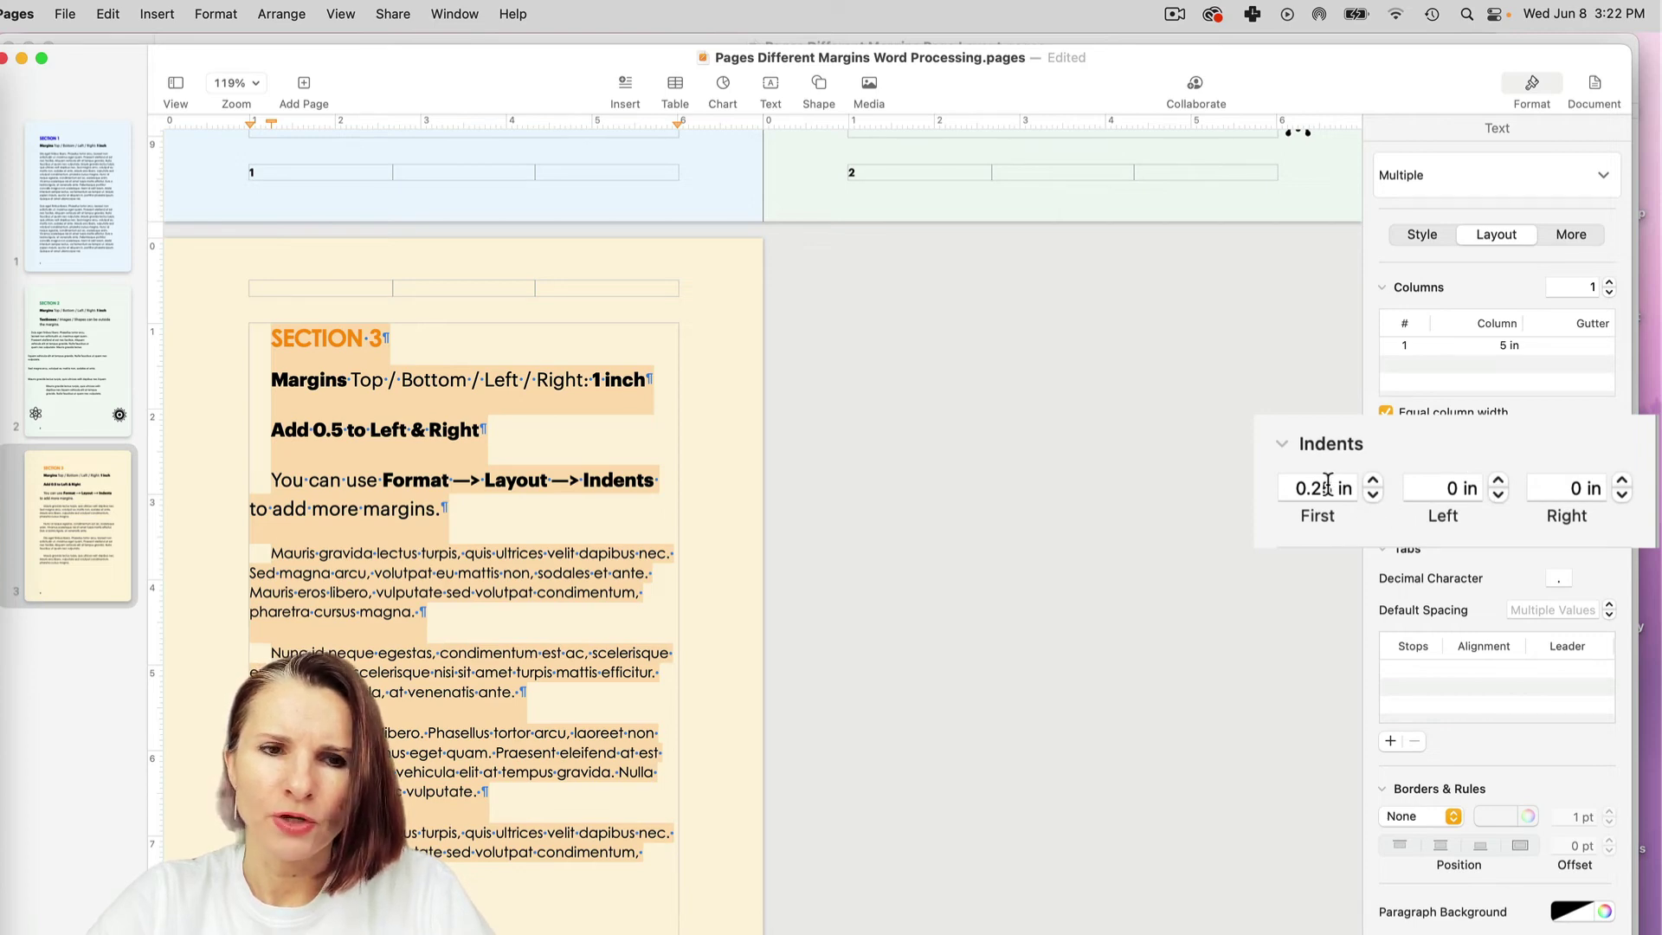
left_click(1497, 481)
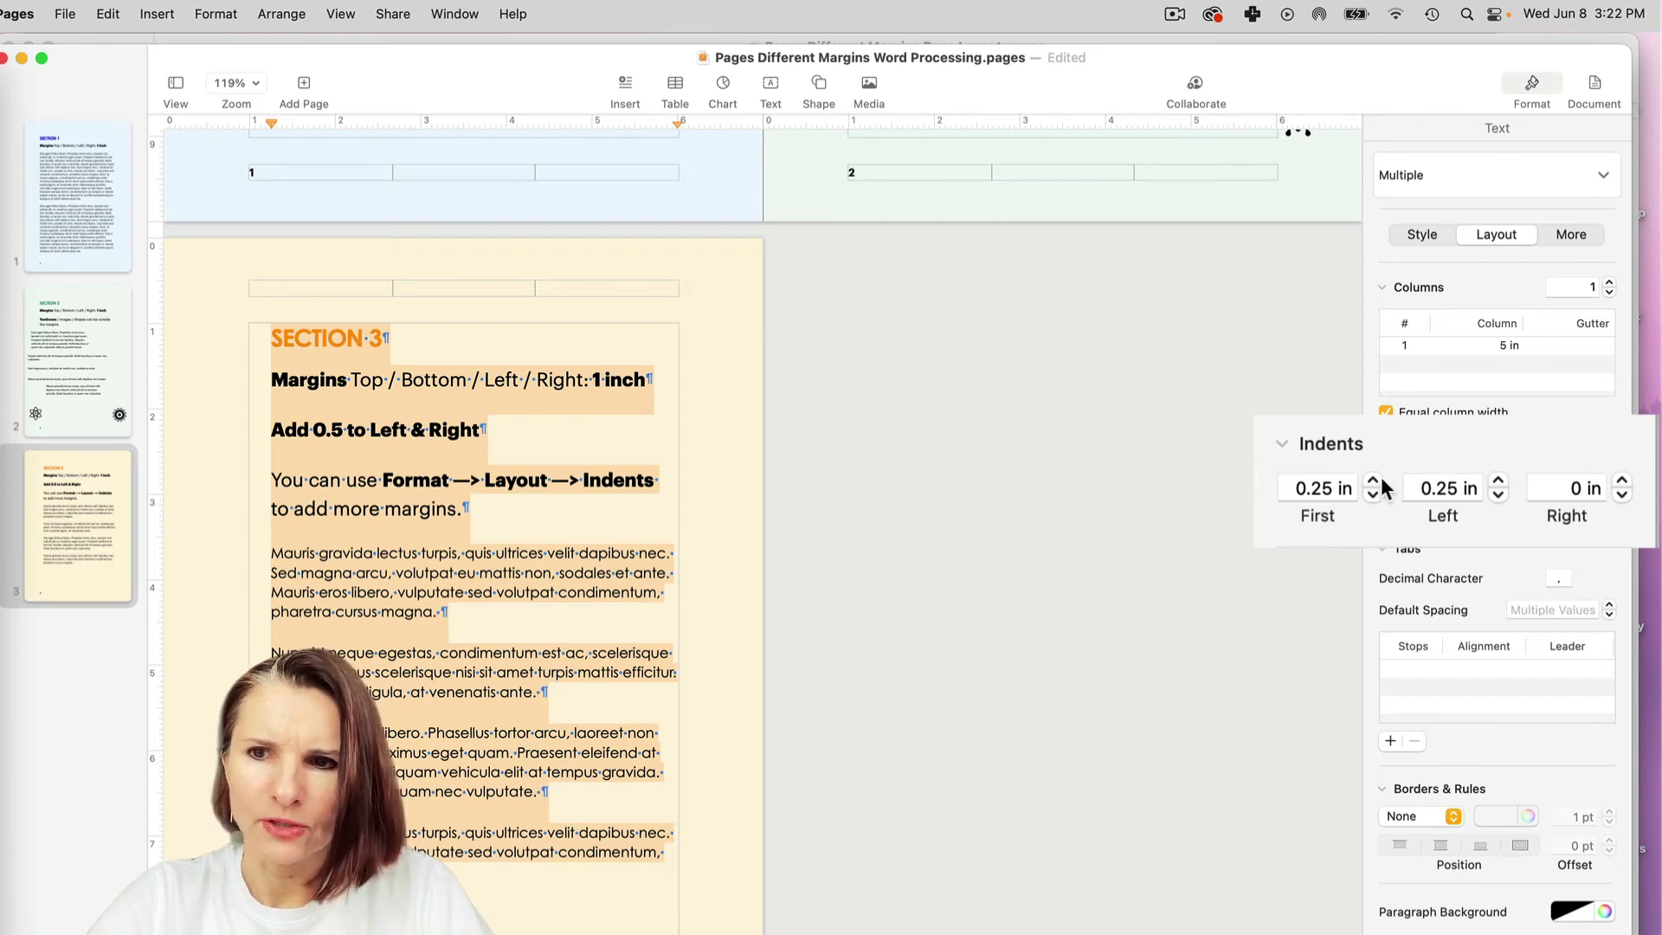
left_click(1497, 480)
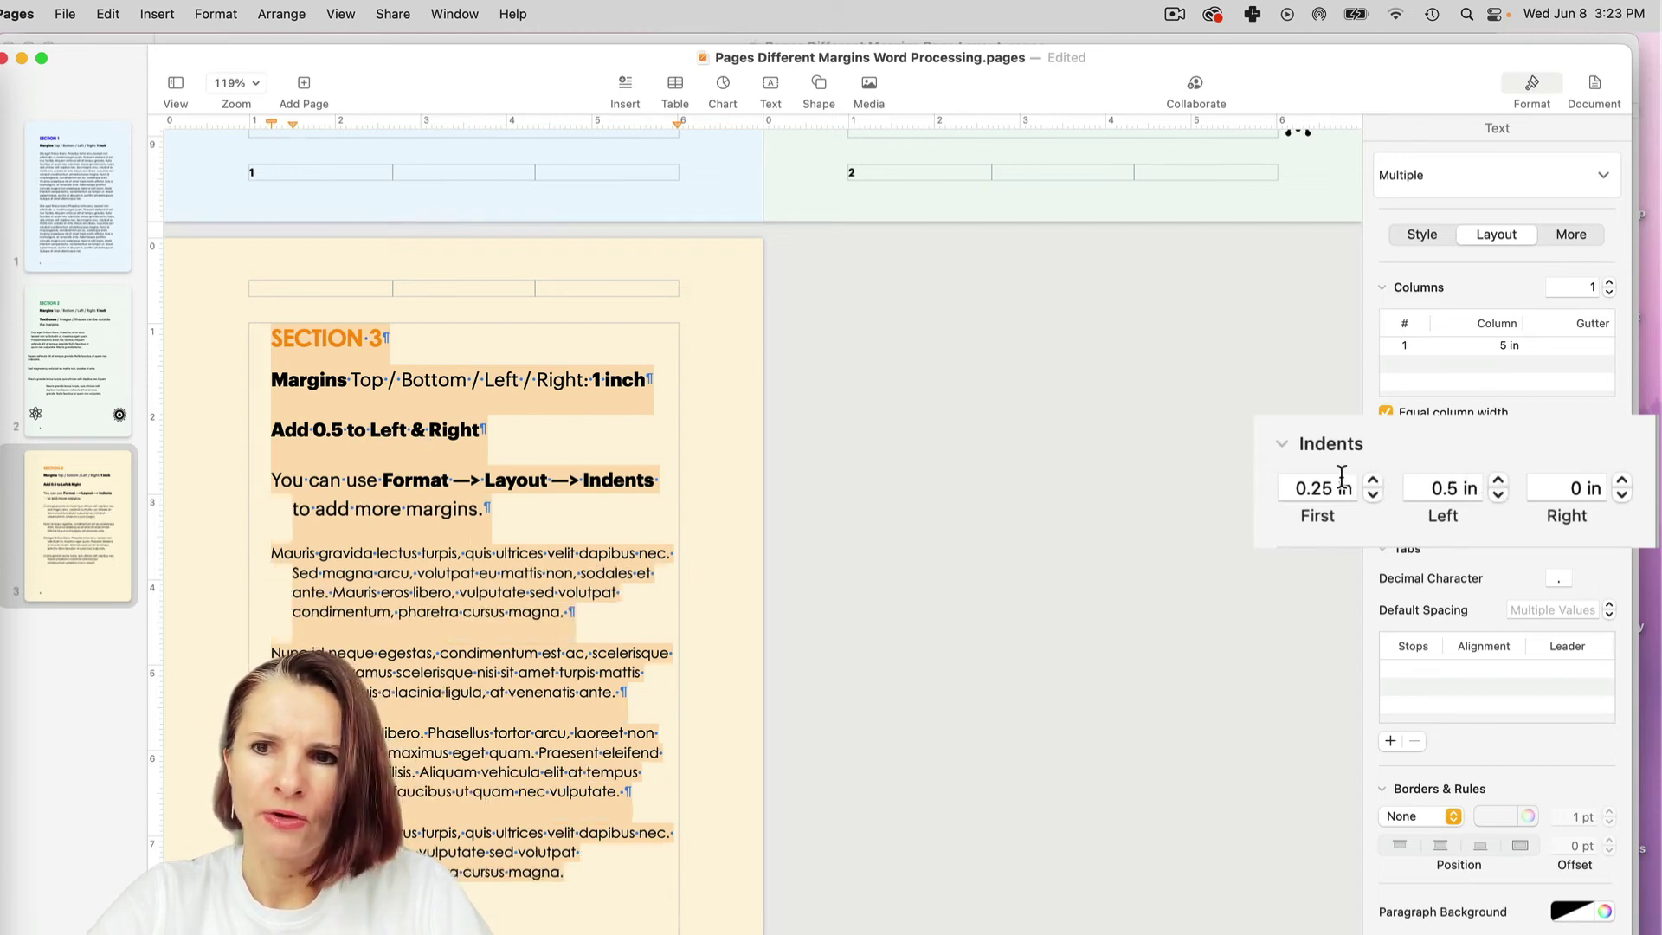
left_click(1373, 480)
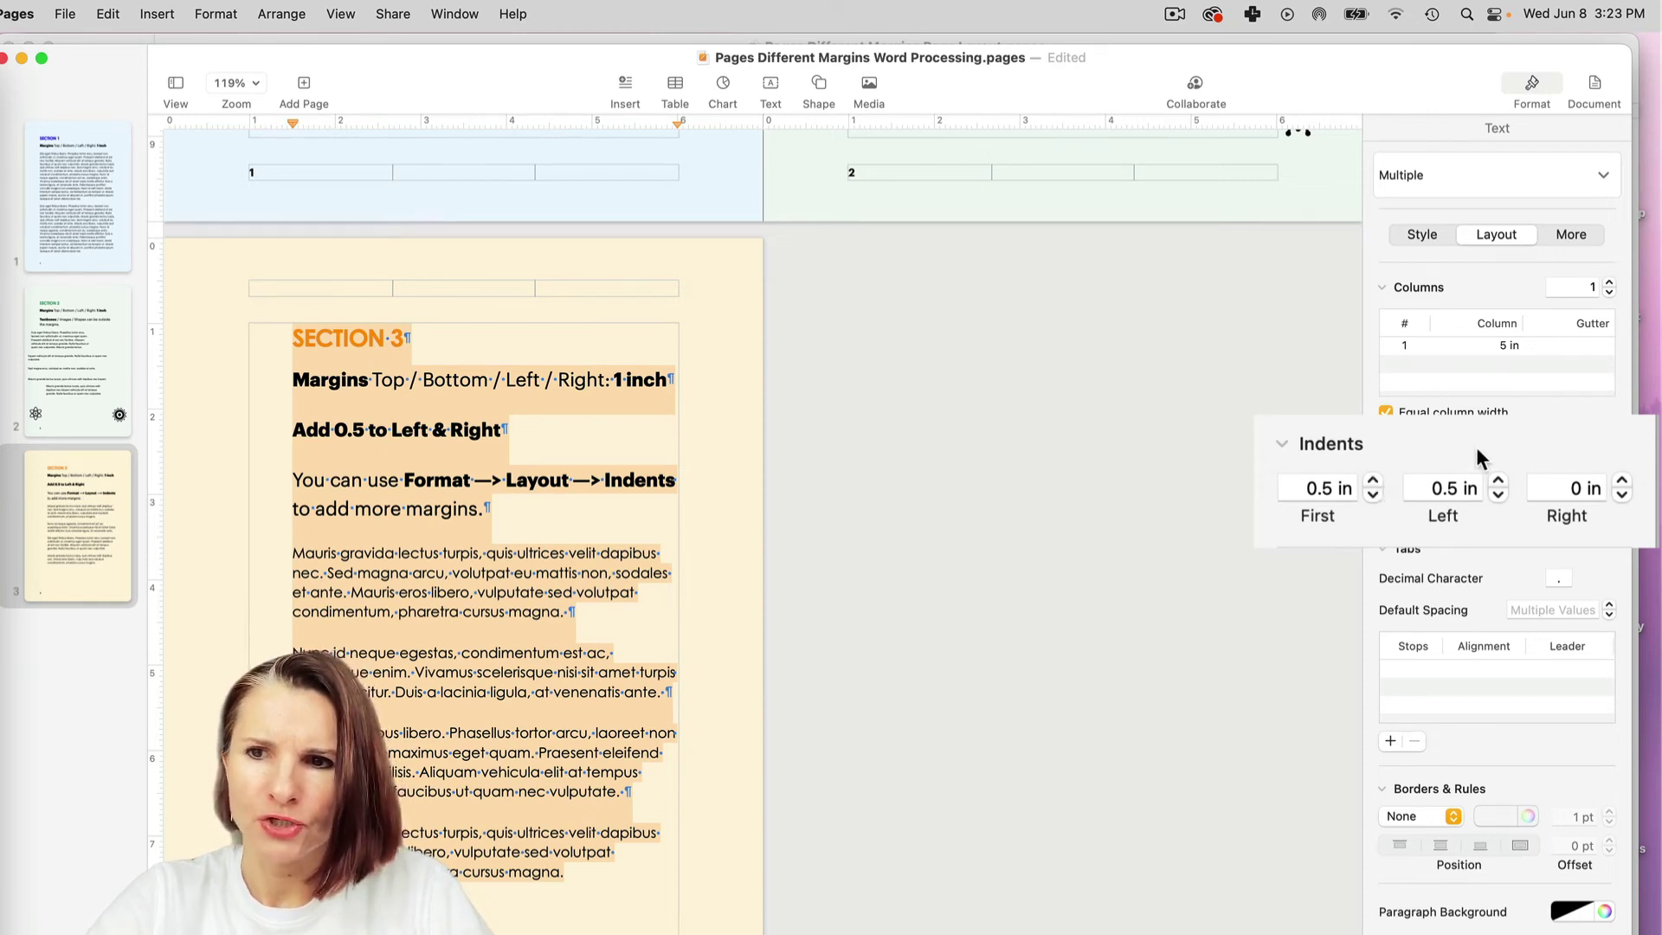
left_click(1622, 480)
left_click(1622, 480)
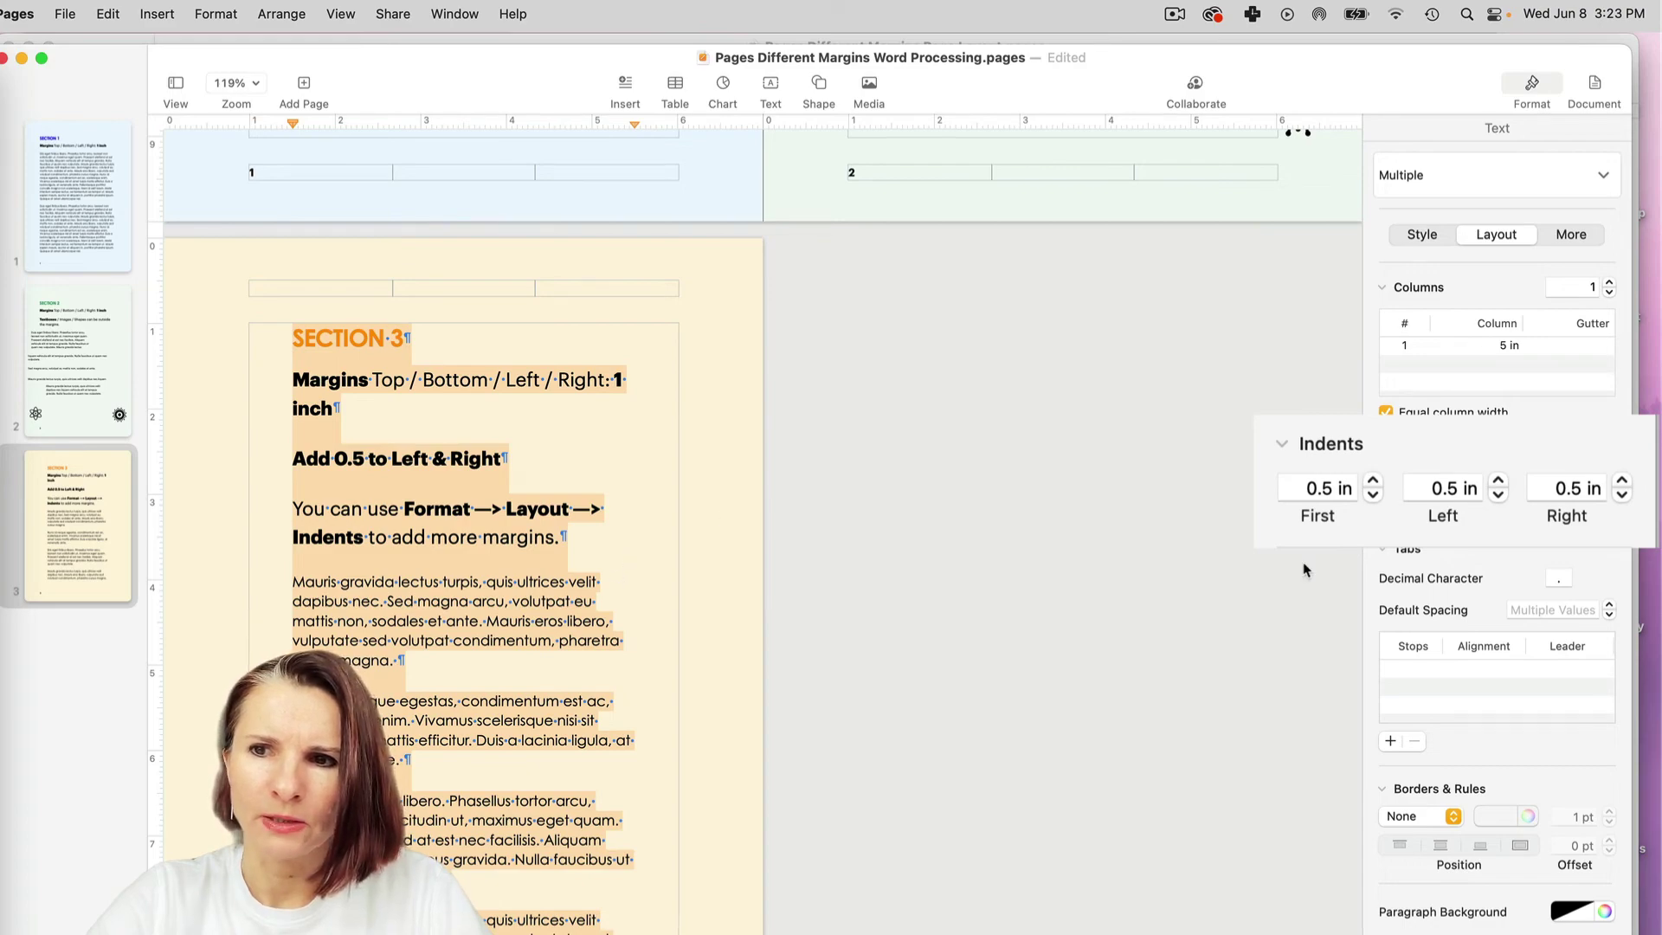
Deselect the Section 3 text and scroll back up to the Section 1 and 2 pages.
left_click(623, 636)
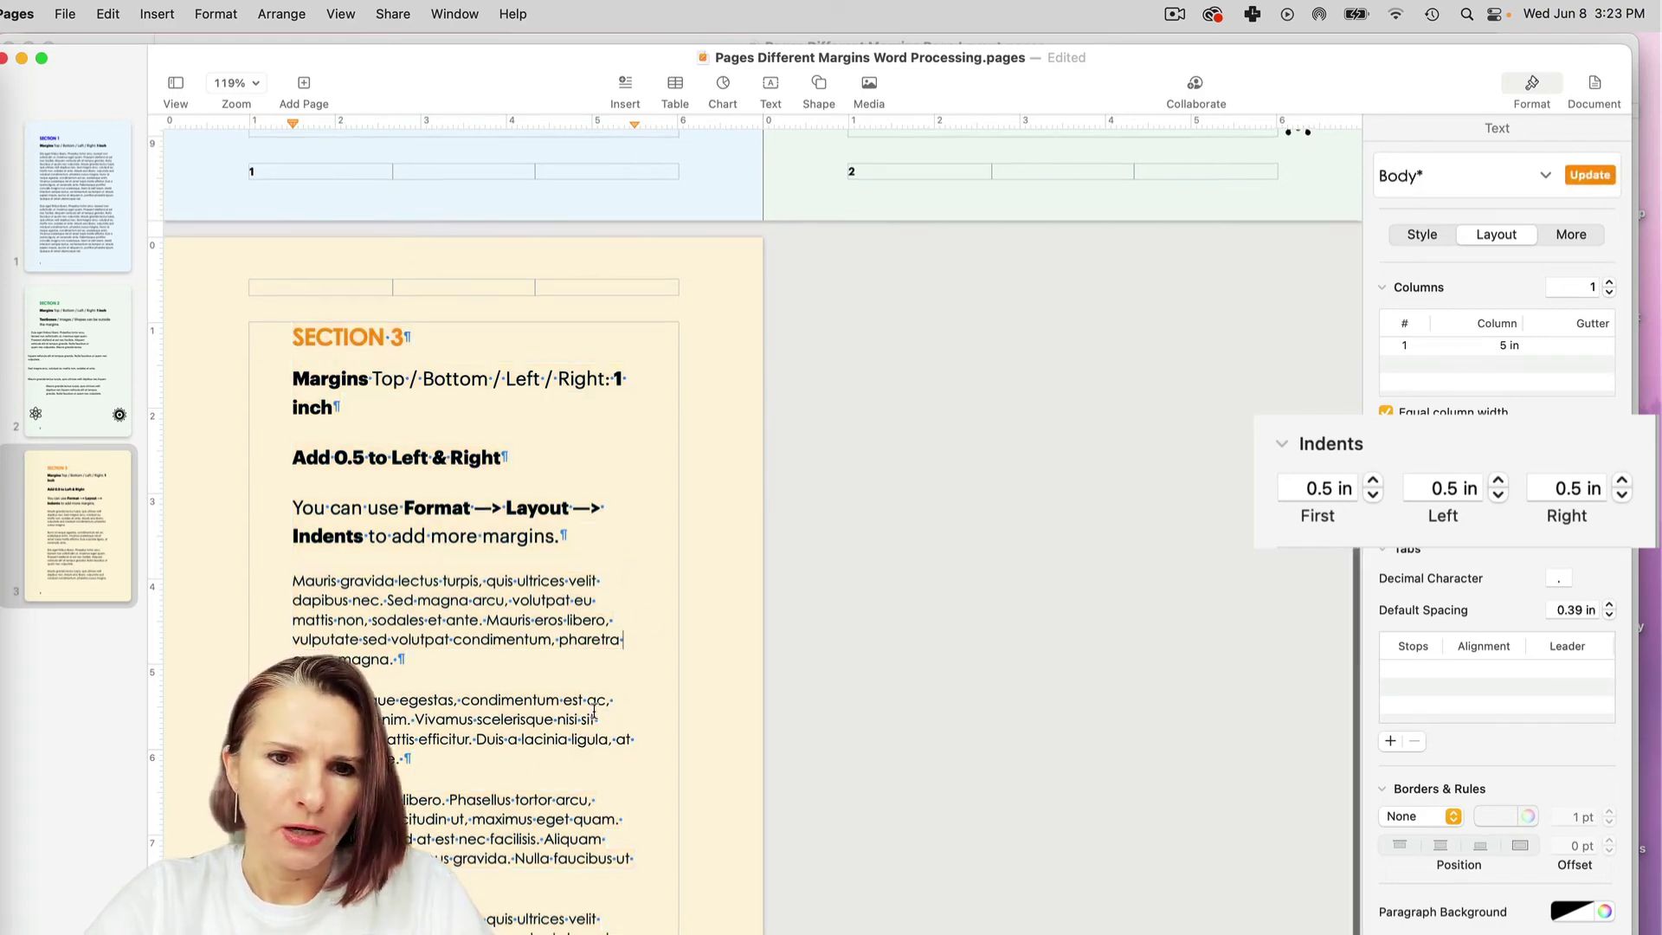
scroll(566, 808, "up", 3)
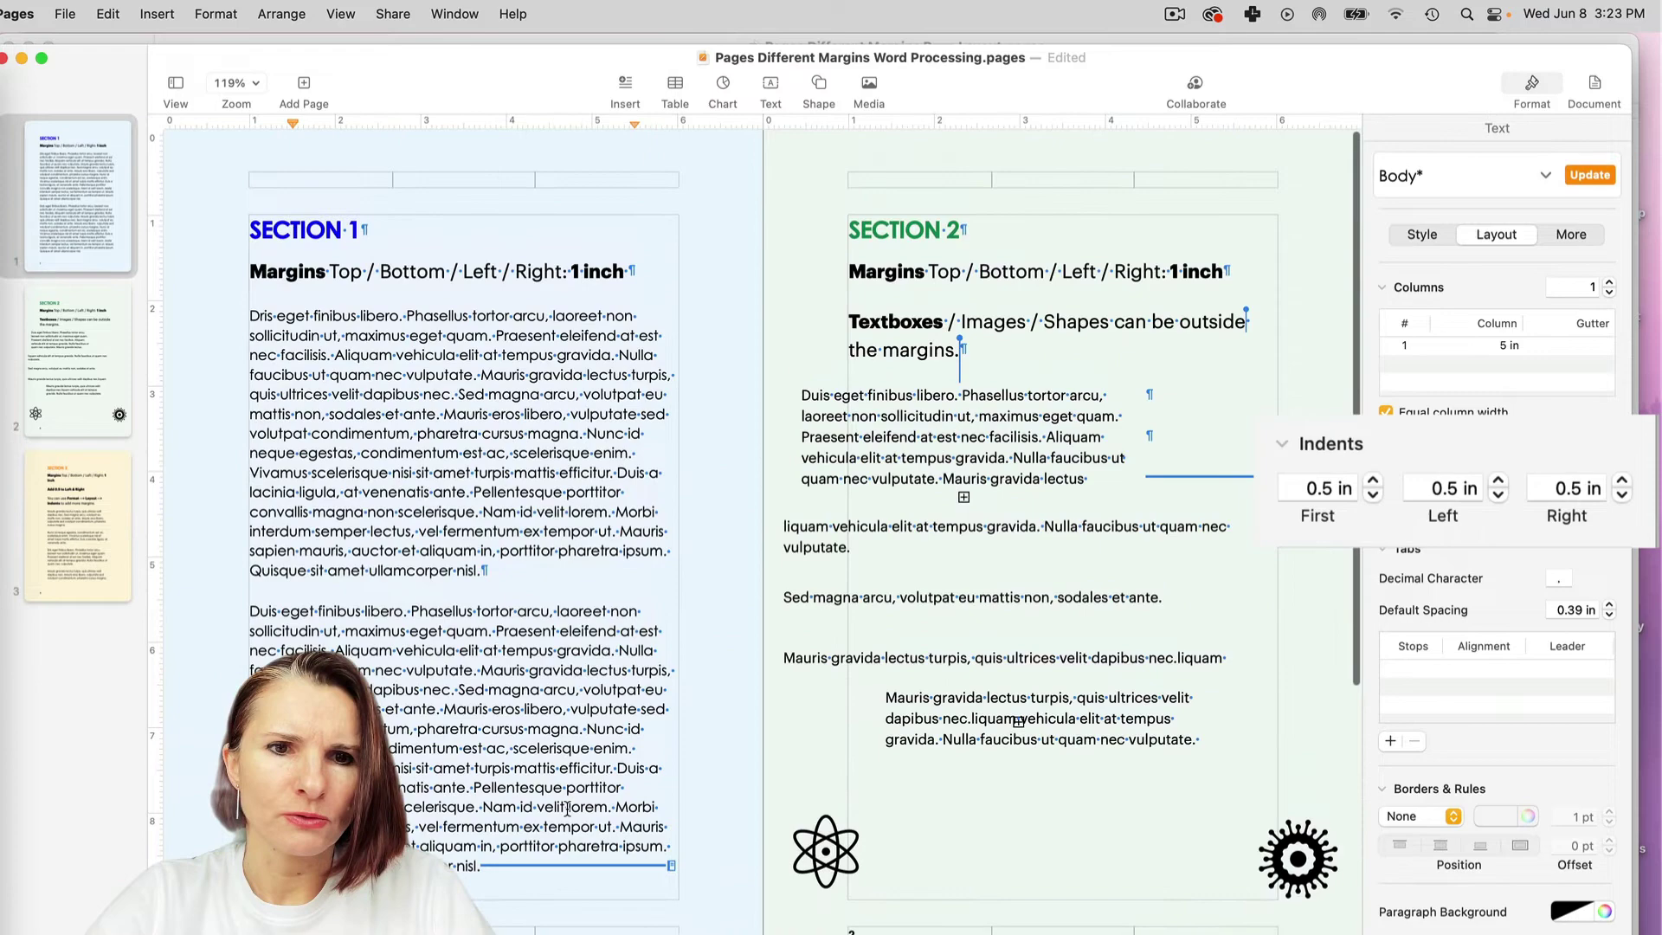
left_click(527, 489)
scroll(524, 467, "down", 10)
scroll(522, 450, "down", 3)
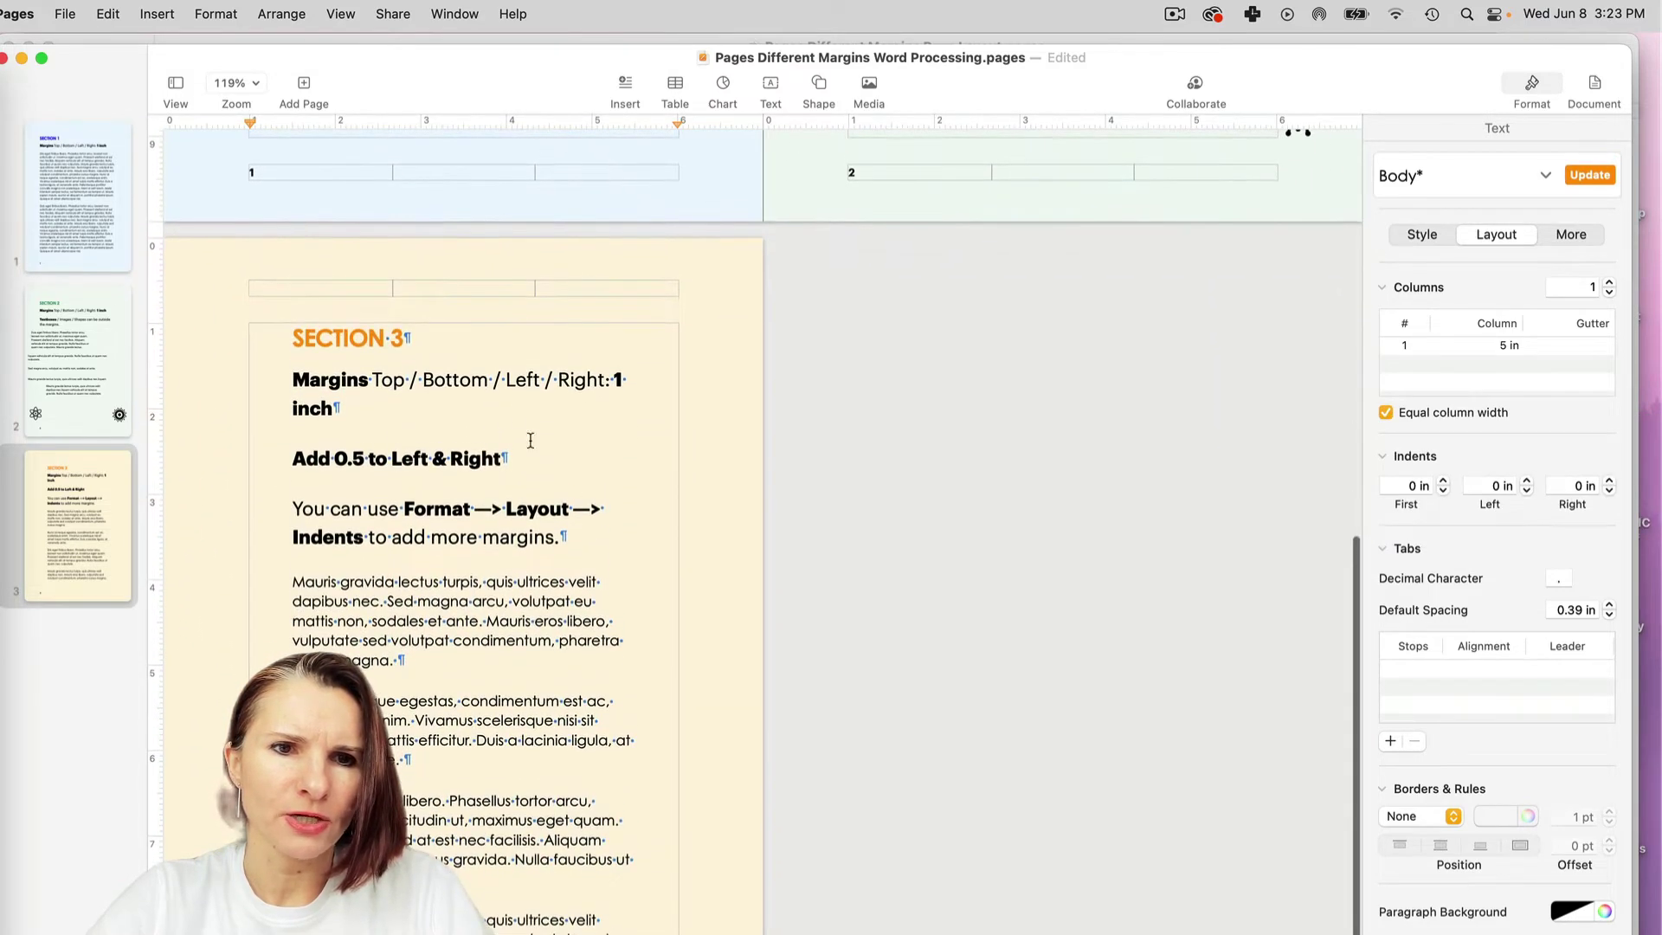
scroll(403, 661, "up", 10)
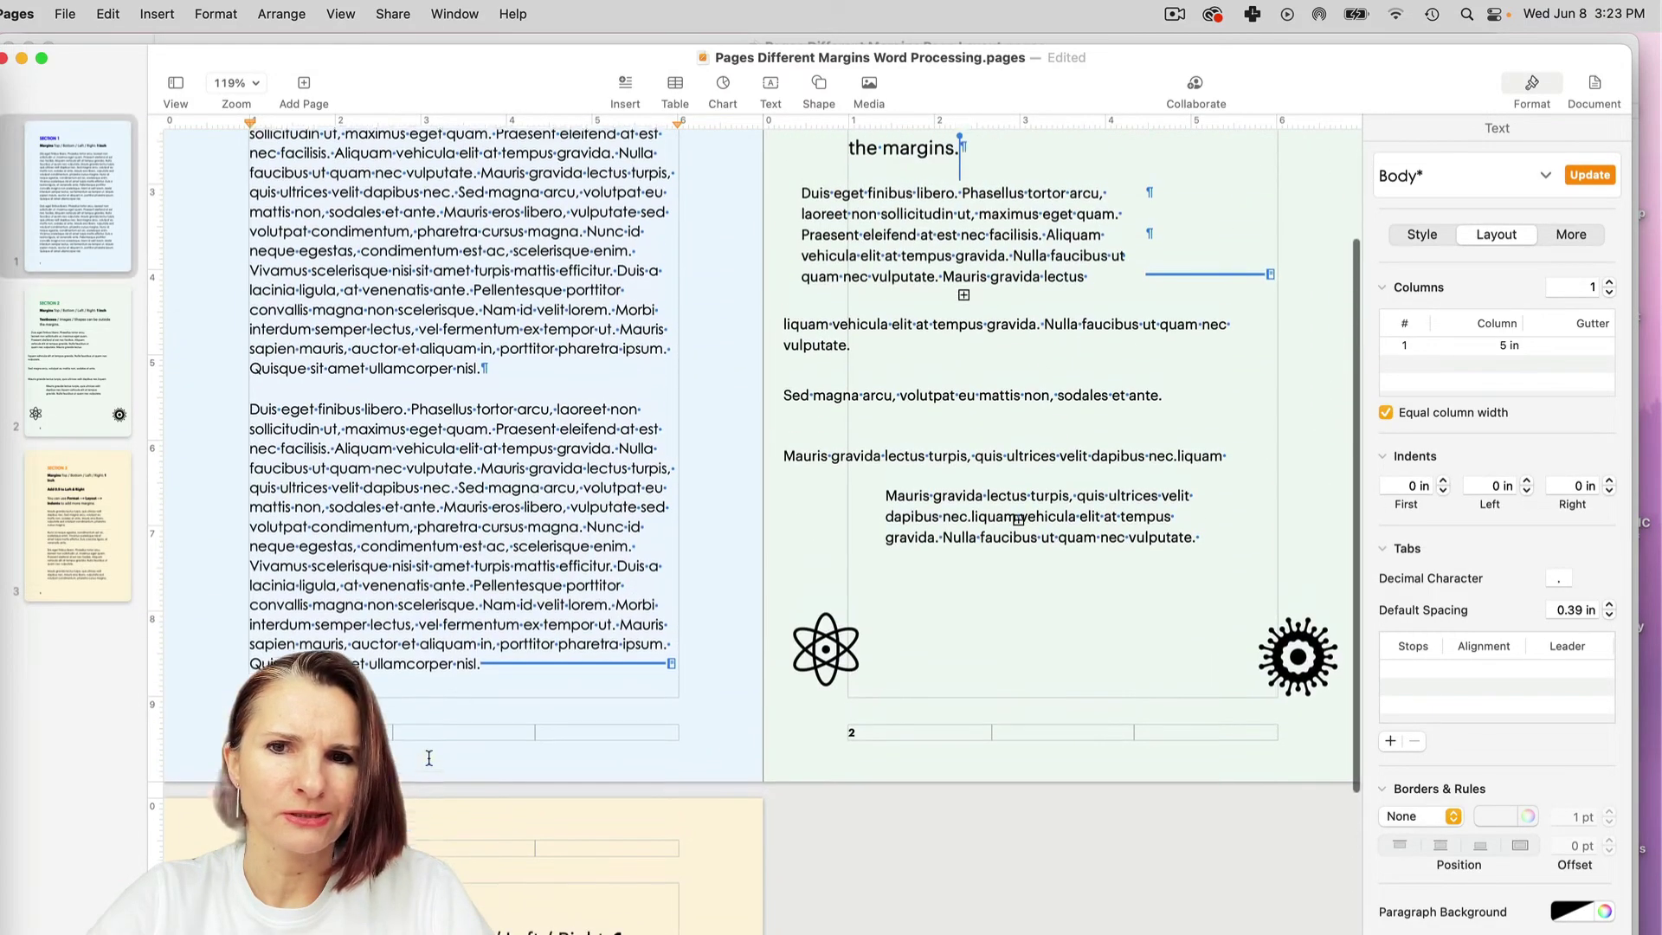
scroll(621, 354, "up", 4)
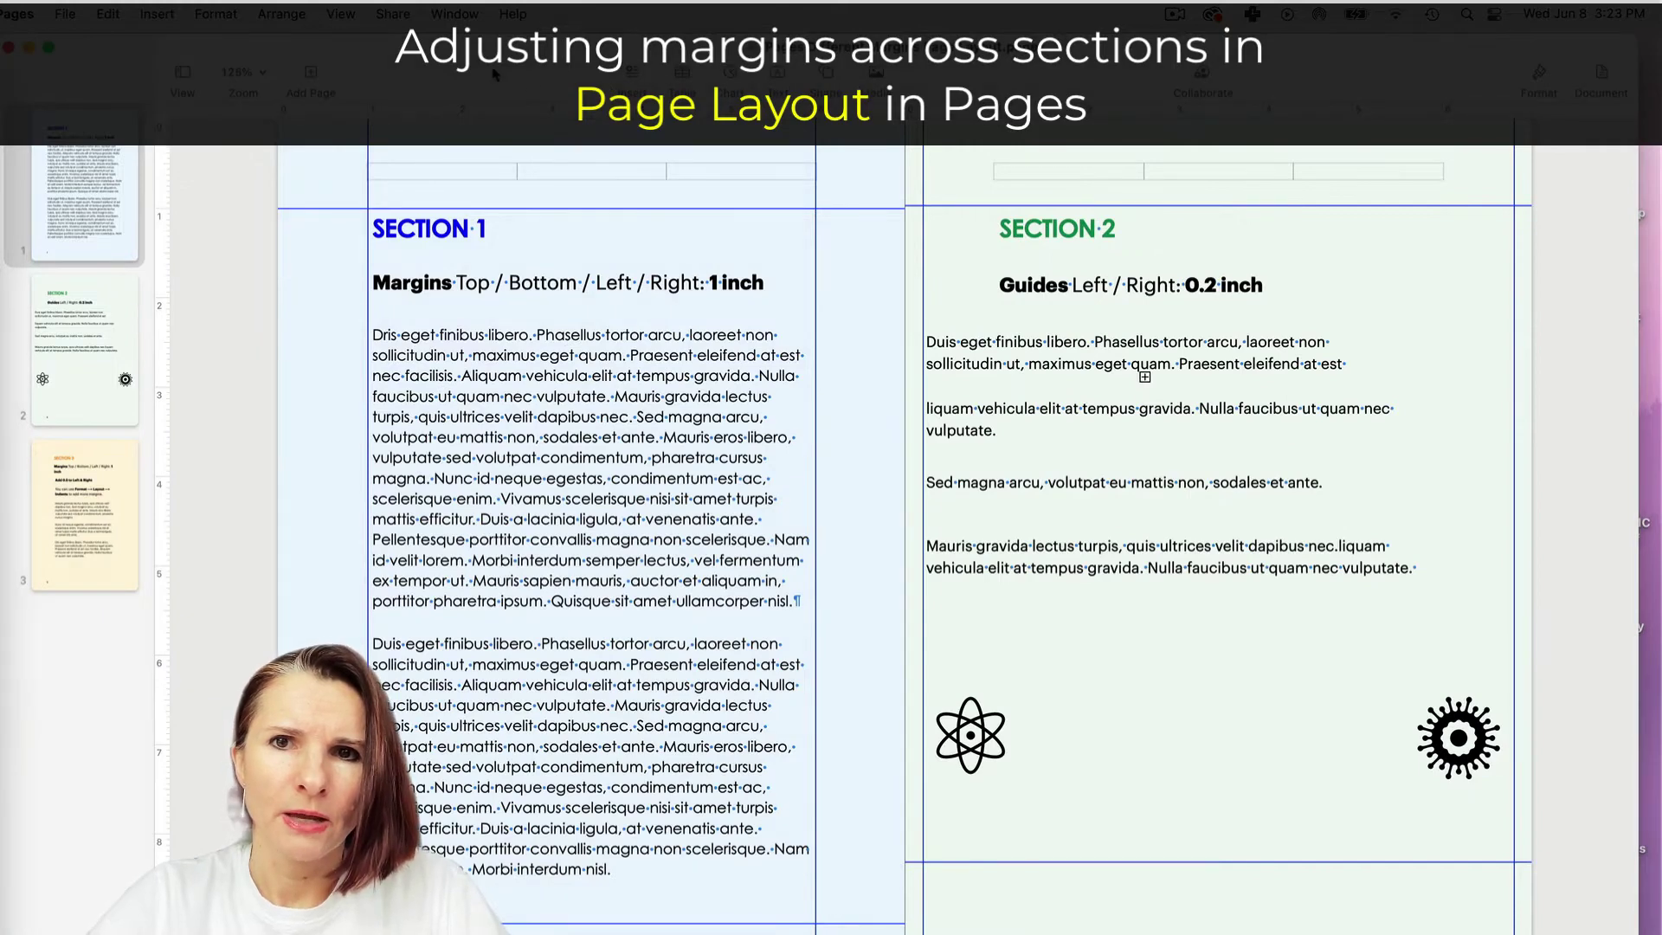
Browse pages 1 to 3 of the page-layout document via the thumbnails, returning to page 1.
left_click(625, 374)
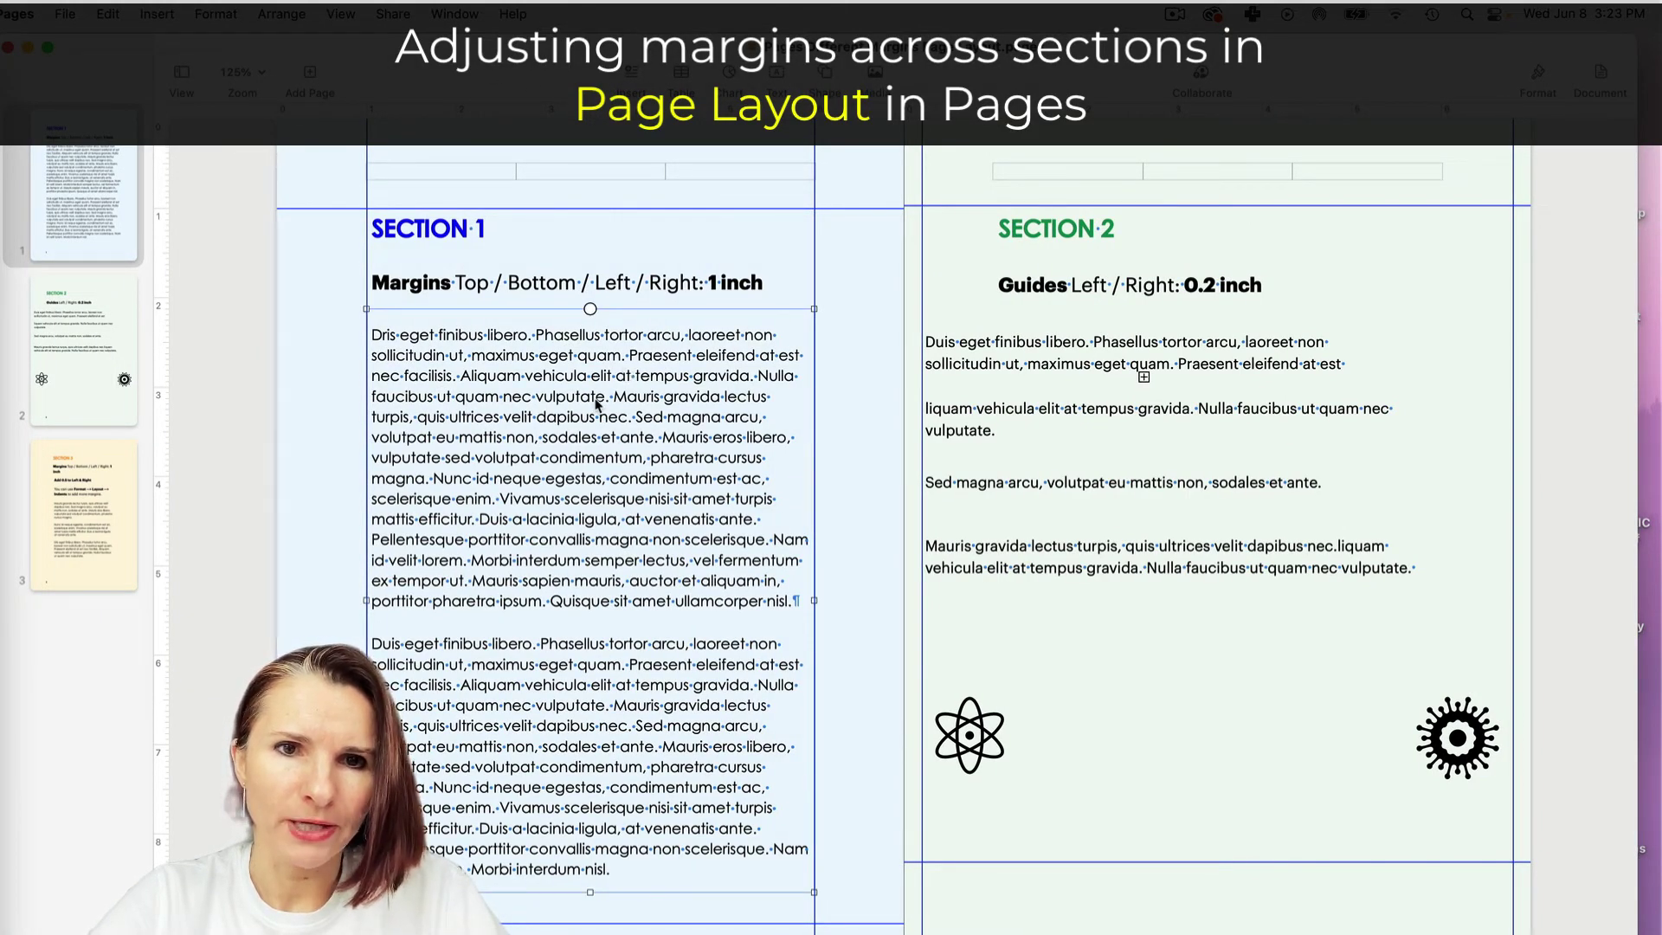
left_click(56, 188)
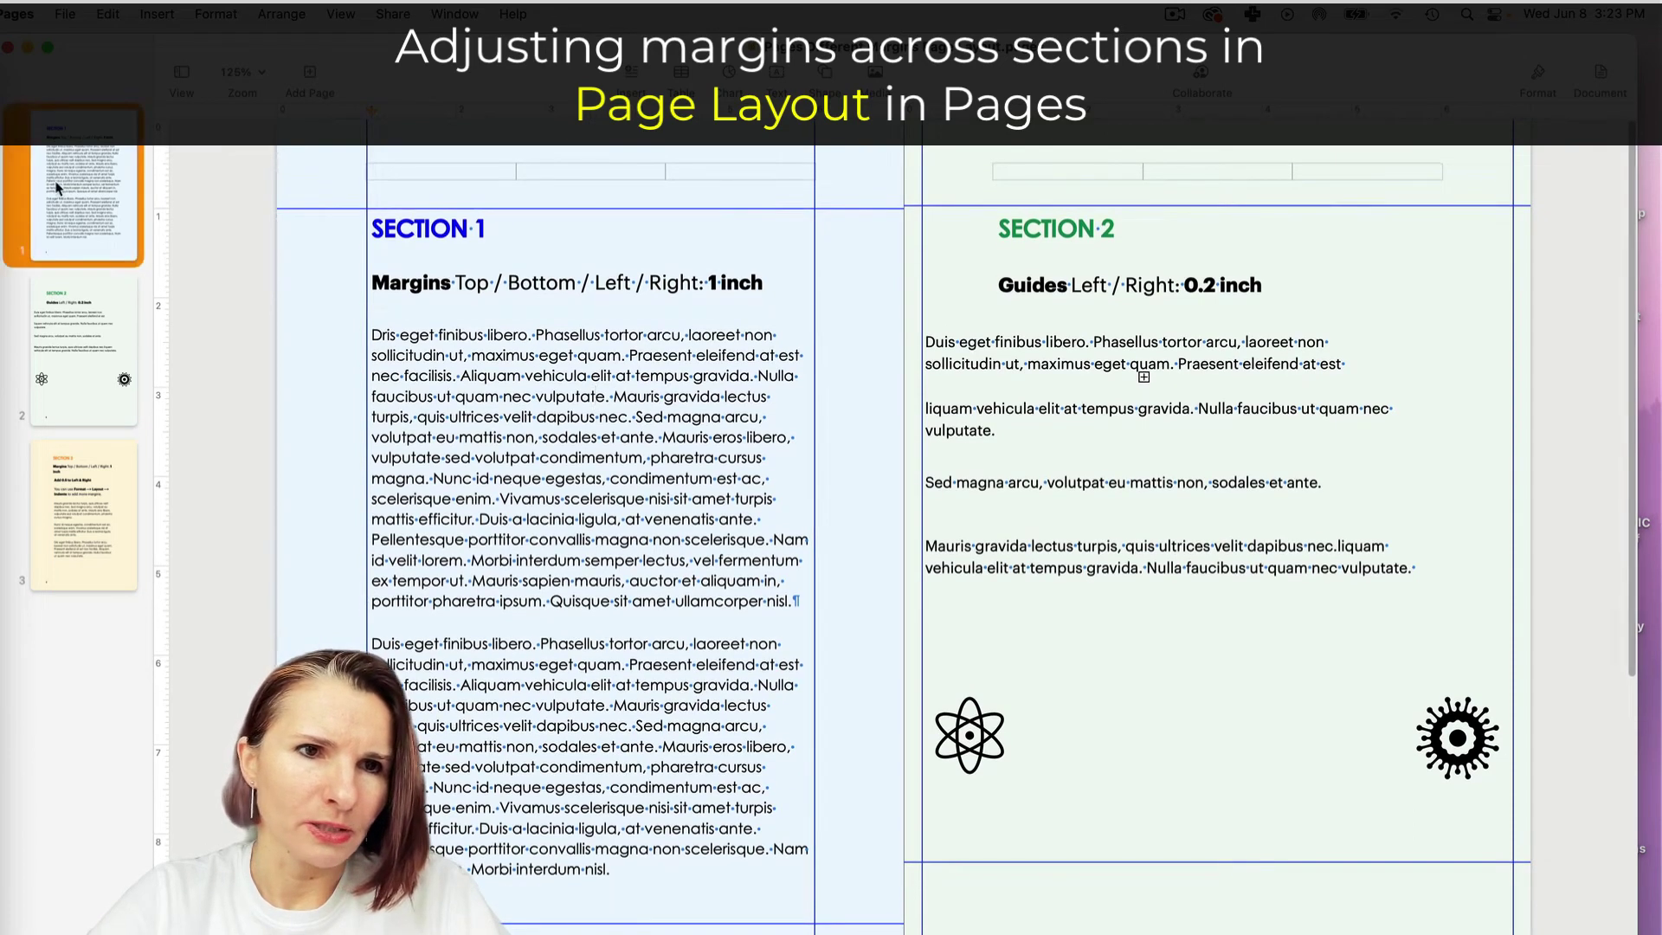
left_click(71, 372)
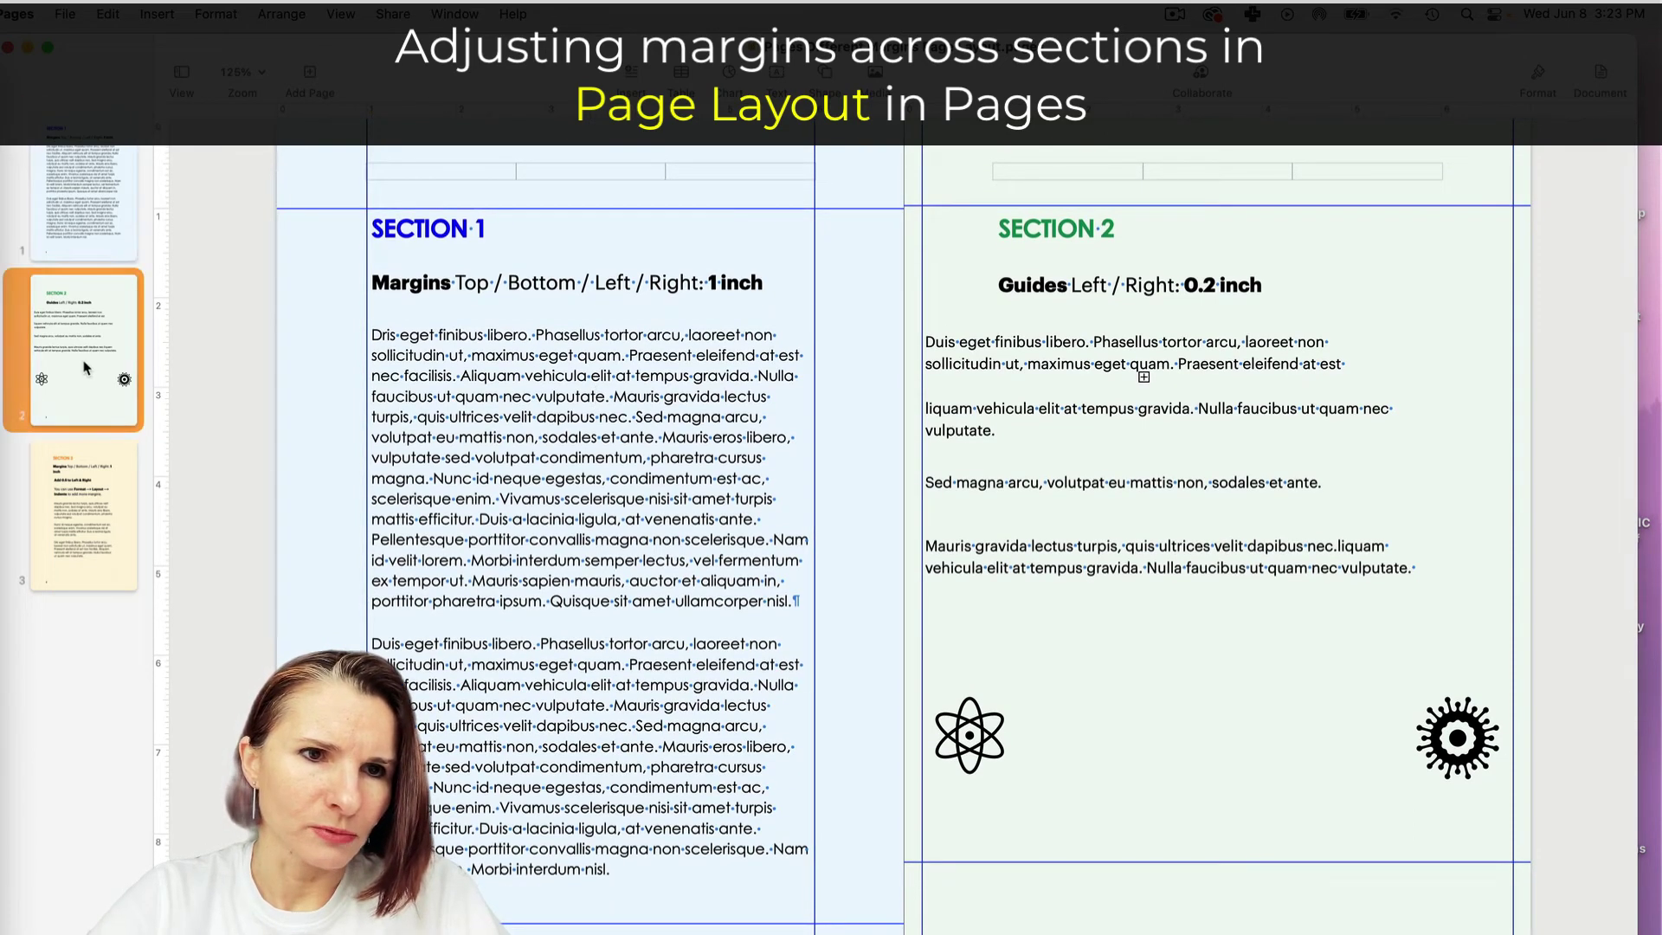
left_click(88, 563)
left_click(78, 170)
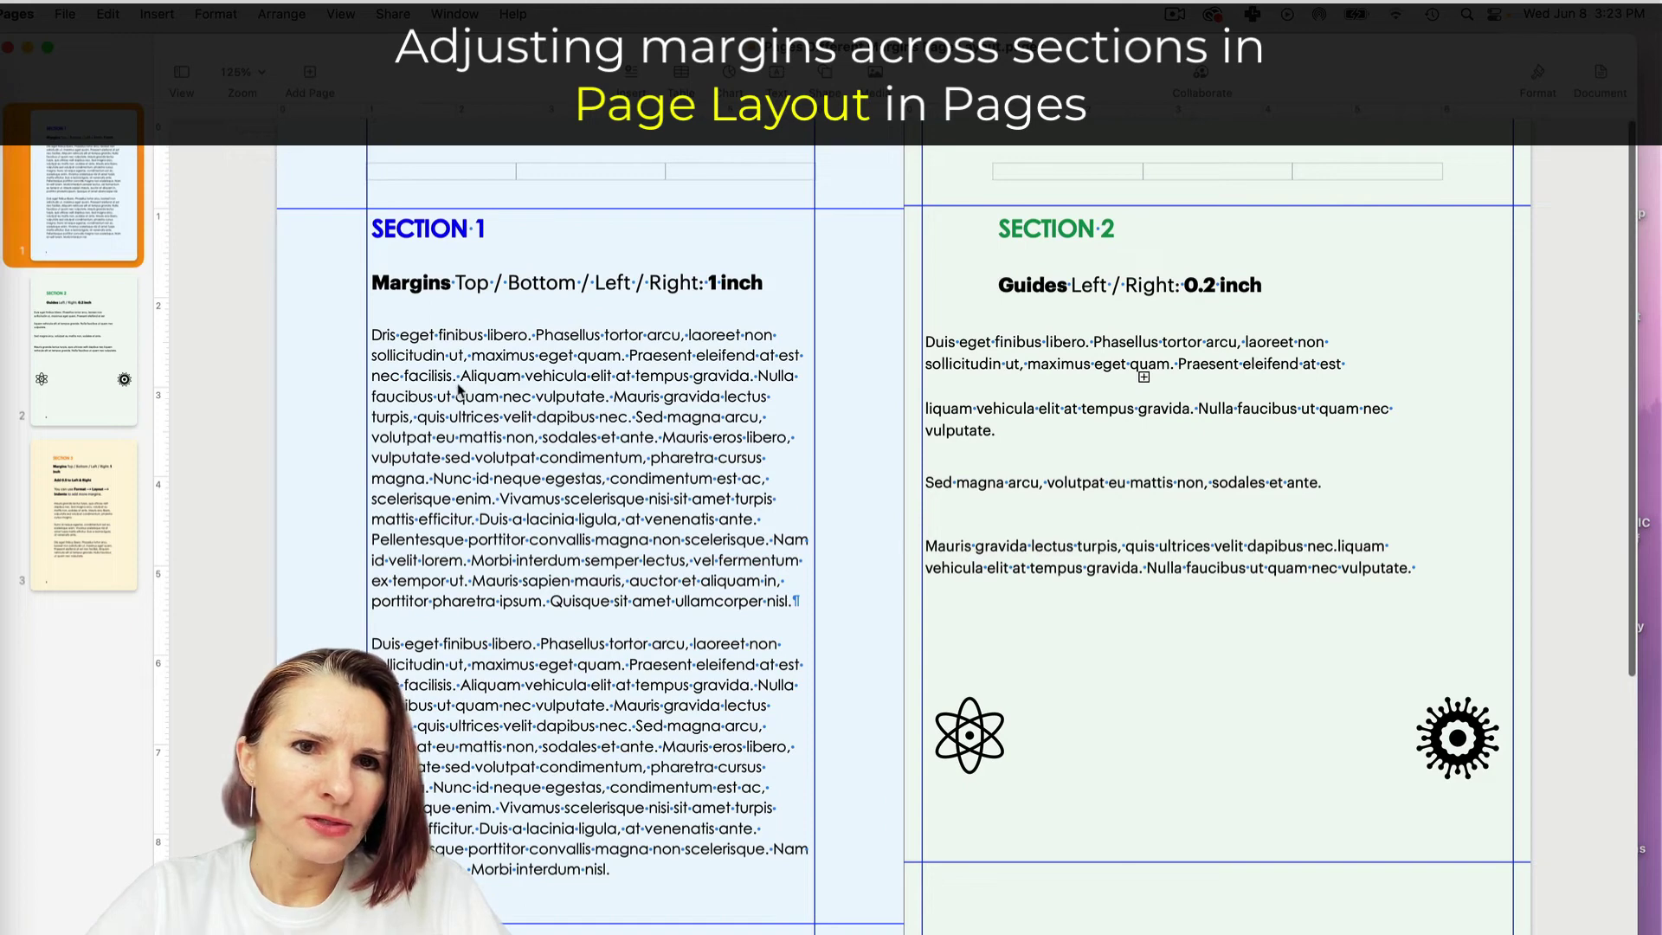
left_click(459, 390)
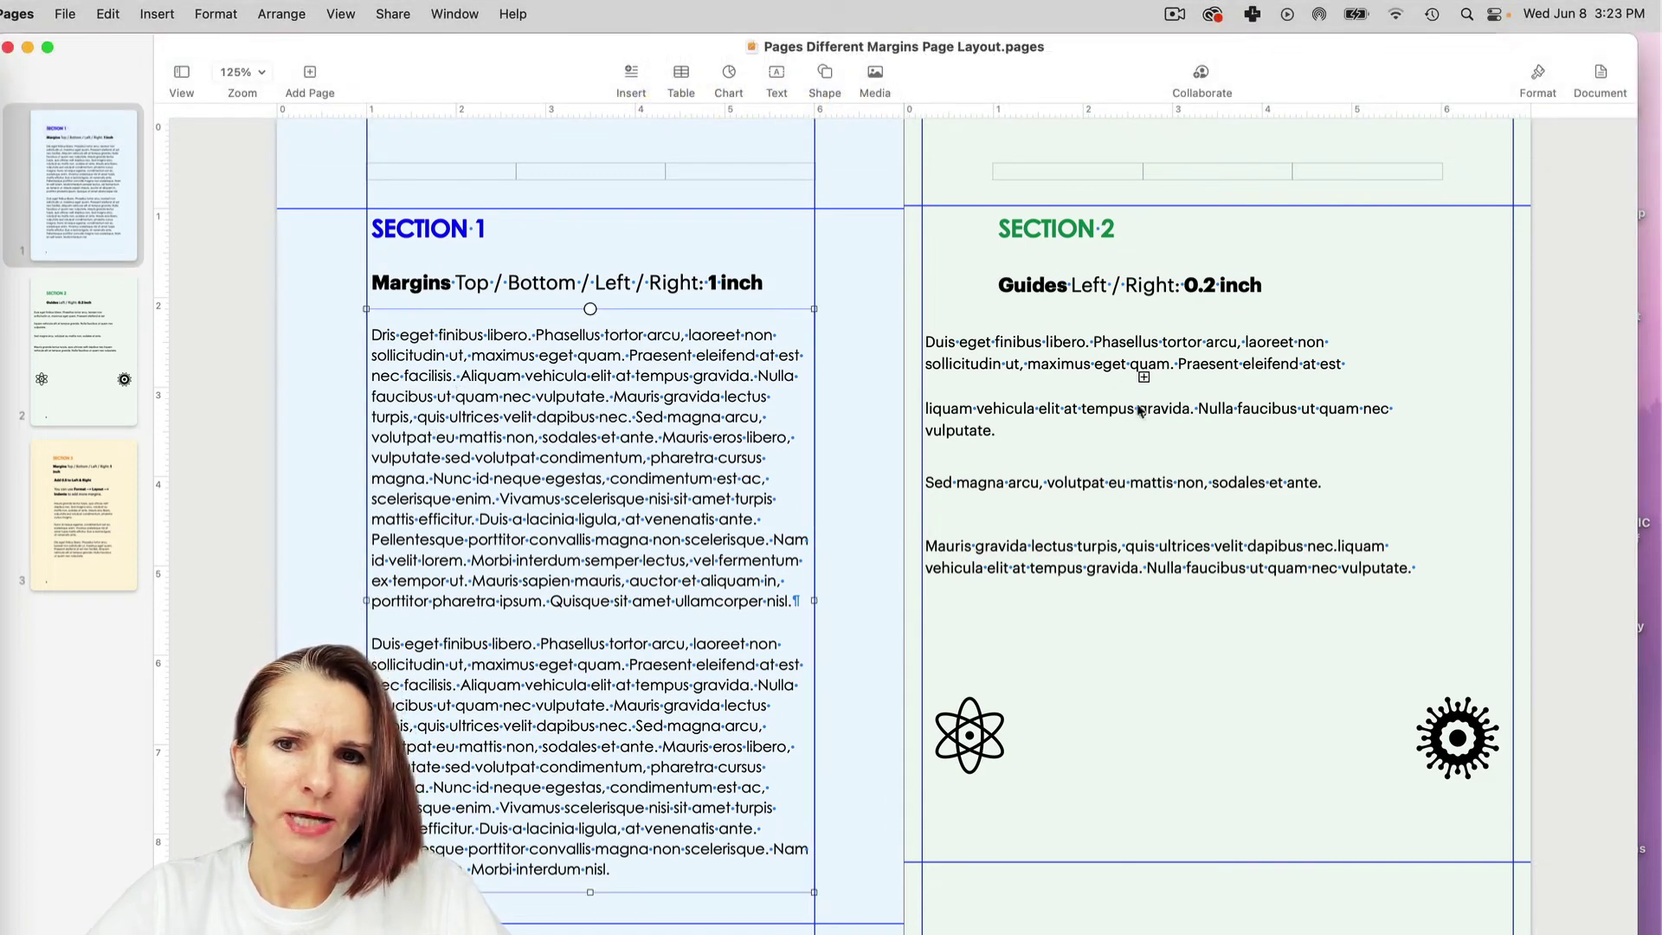
Inspect the Section 1 and 2 text boxes, then show the Hardcover-7x10 document settings.
left_click(1129, 465)
left_click(1007, 576)
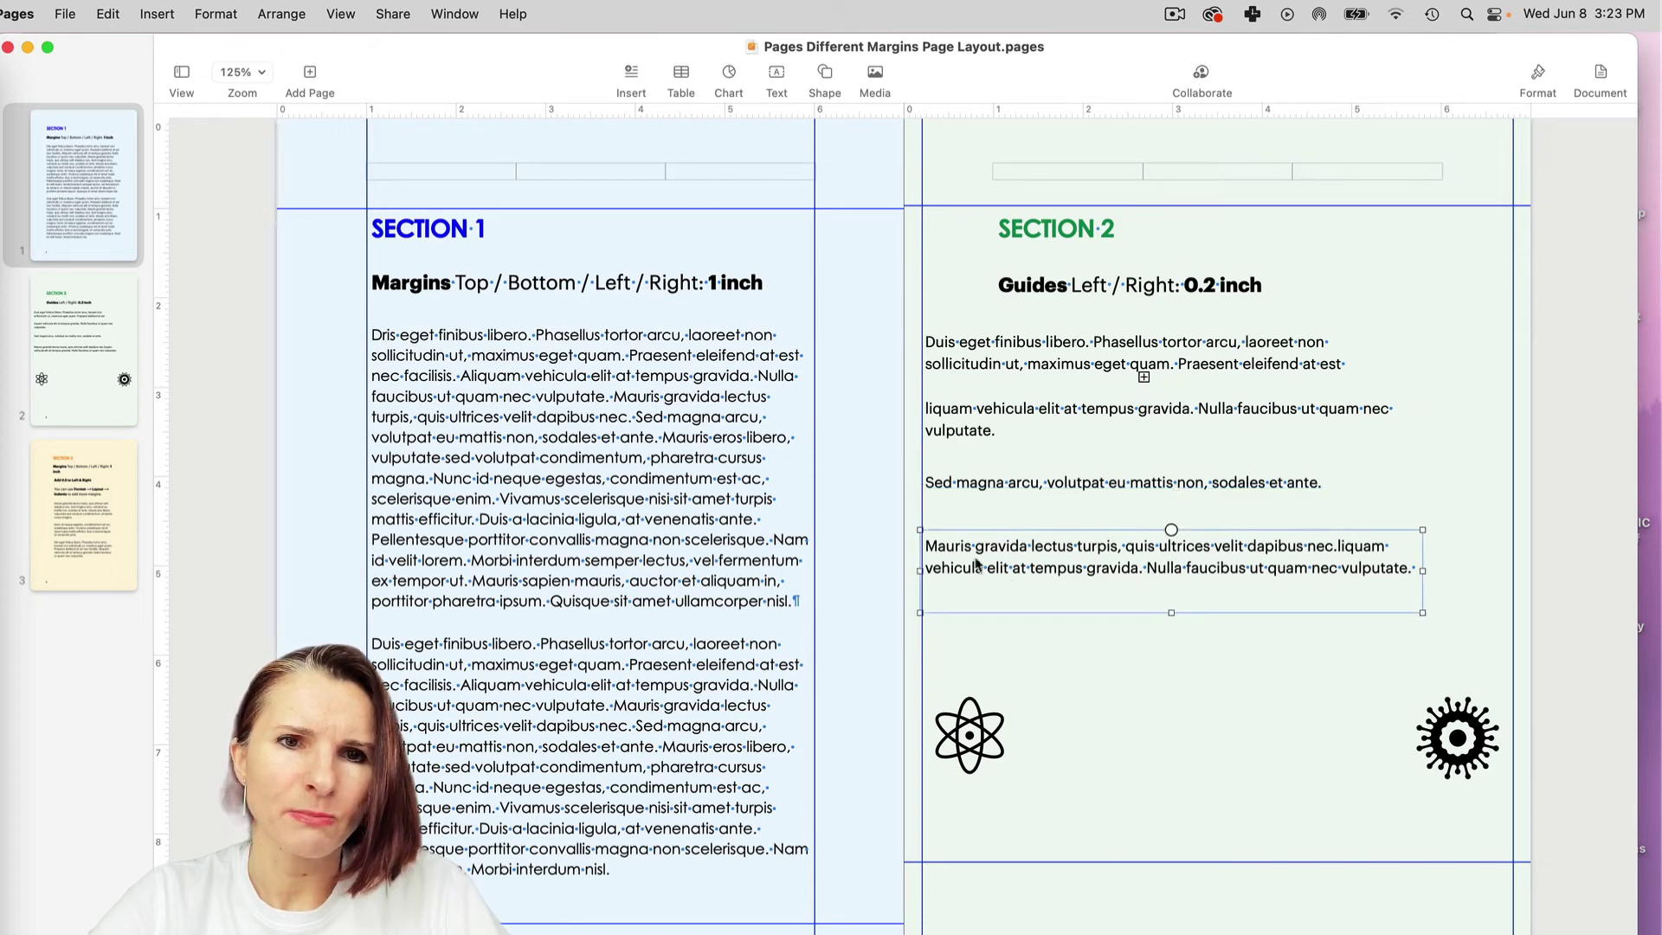
left_click(344, 290)
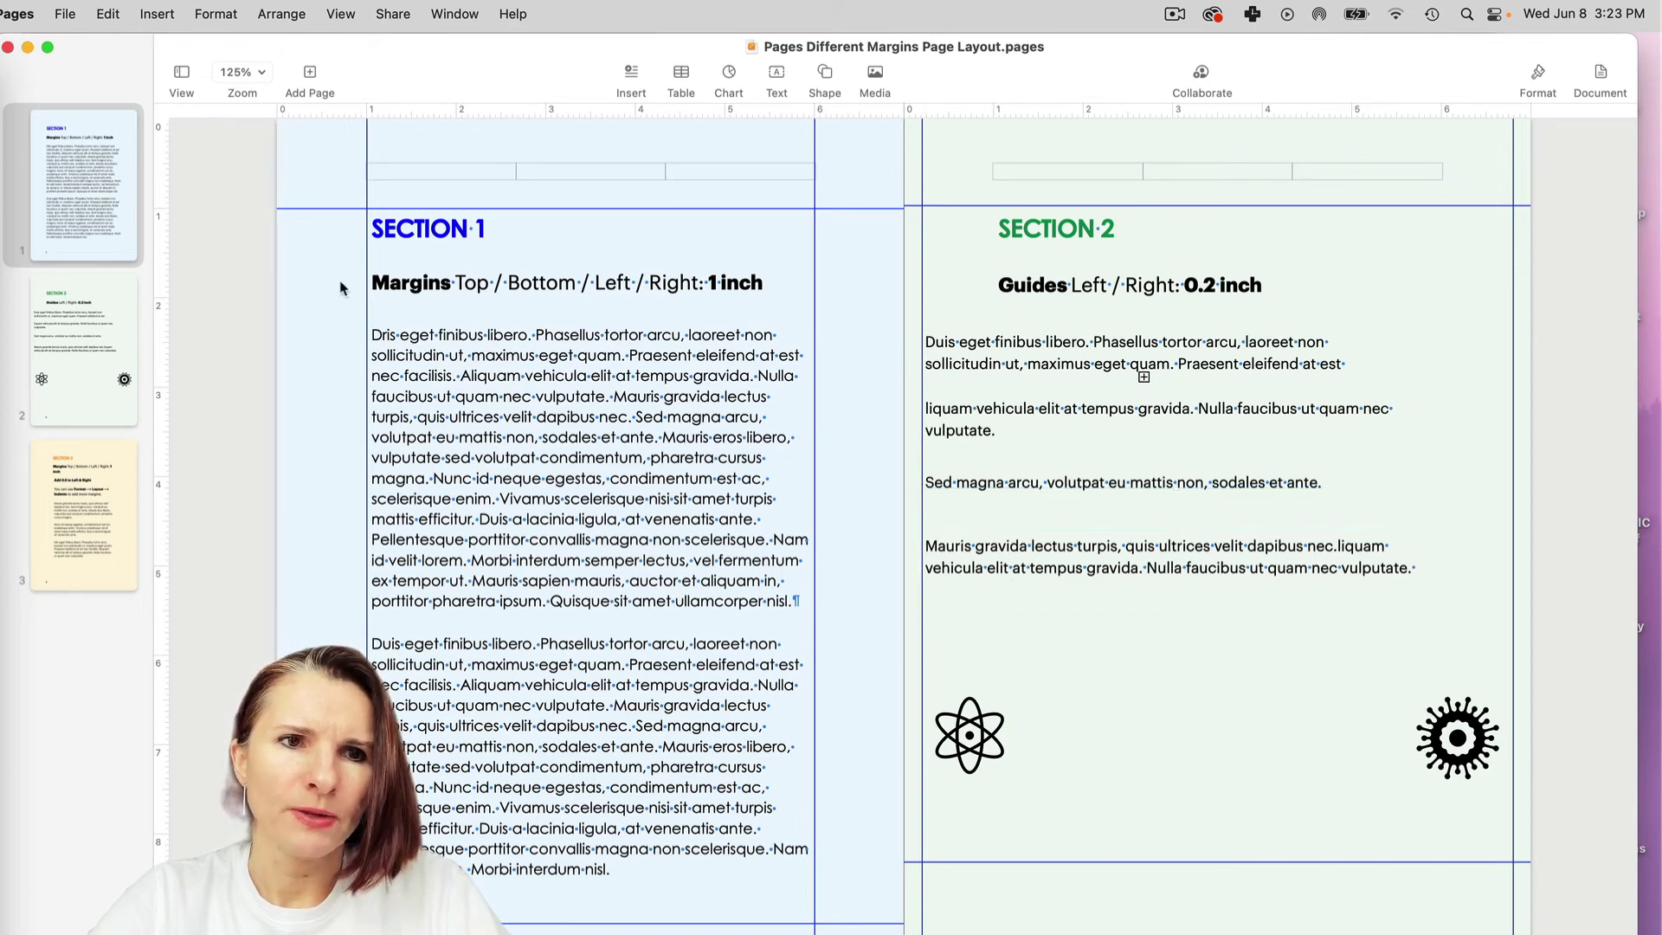
left_click(526, 299)
left_click(567, 430)
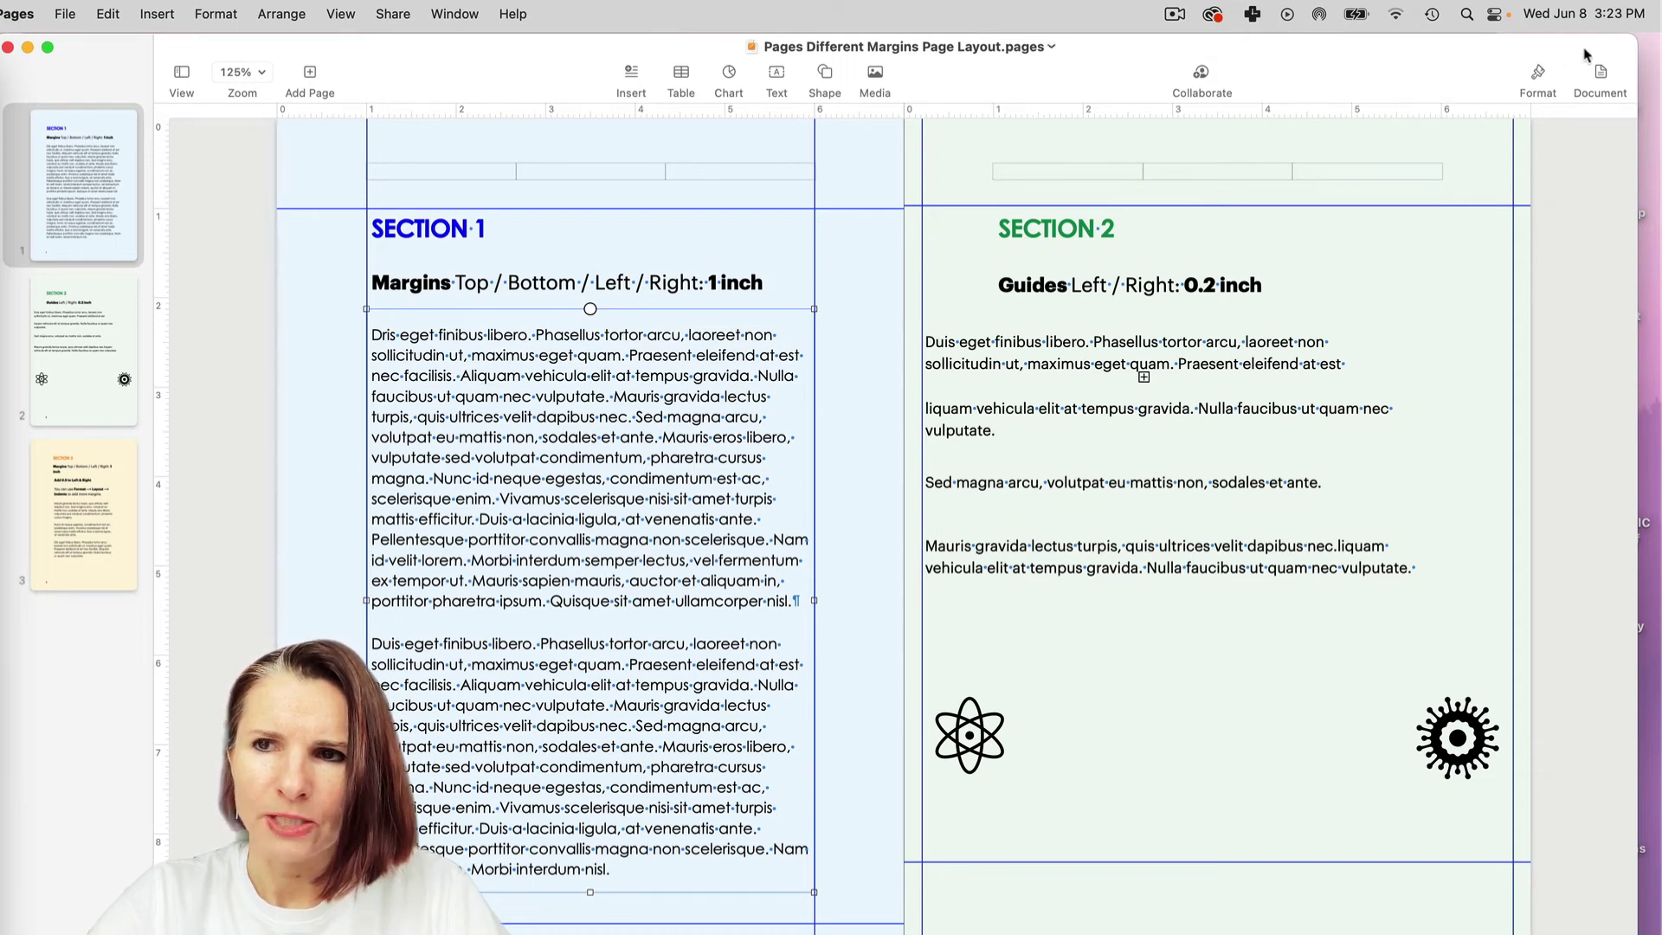
left_click(1600, 76)
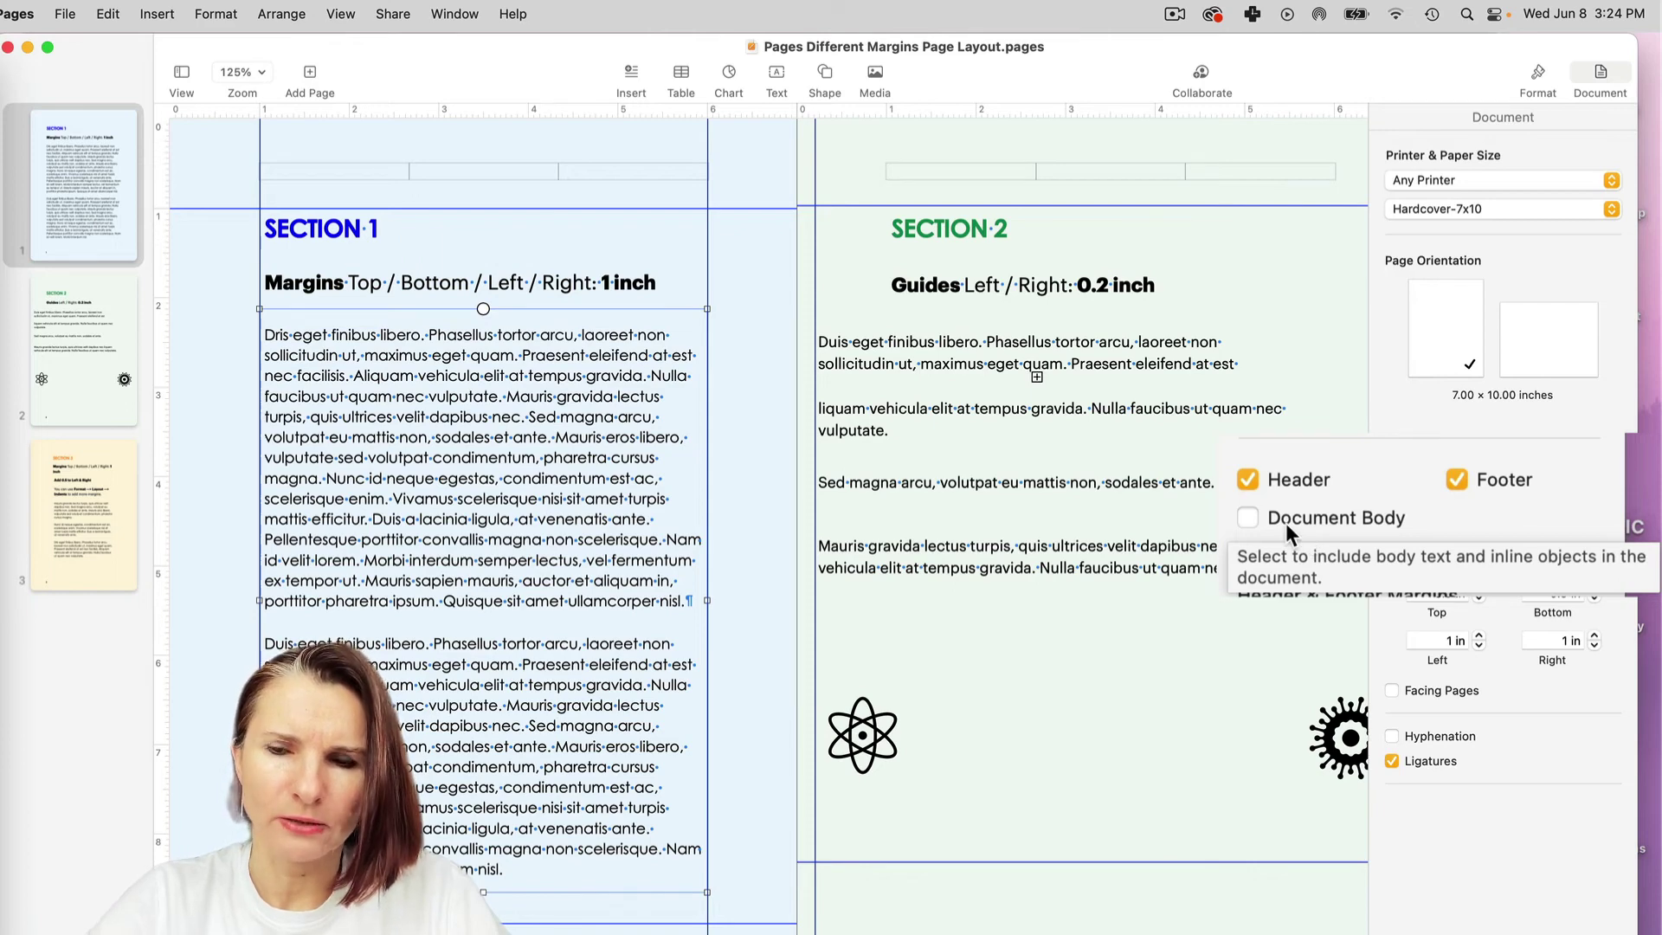
Check the Section 2 and Section 1 text boxes, then bring Pages Different Margins Example.pages forward.
left_click(1067, 466)
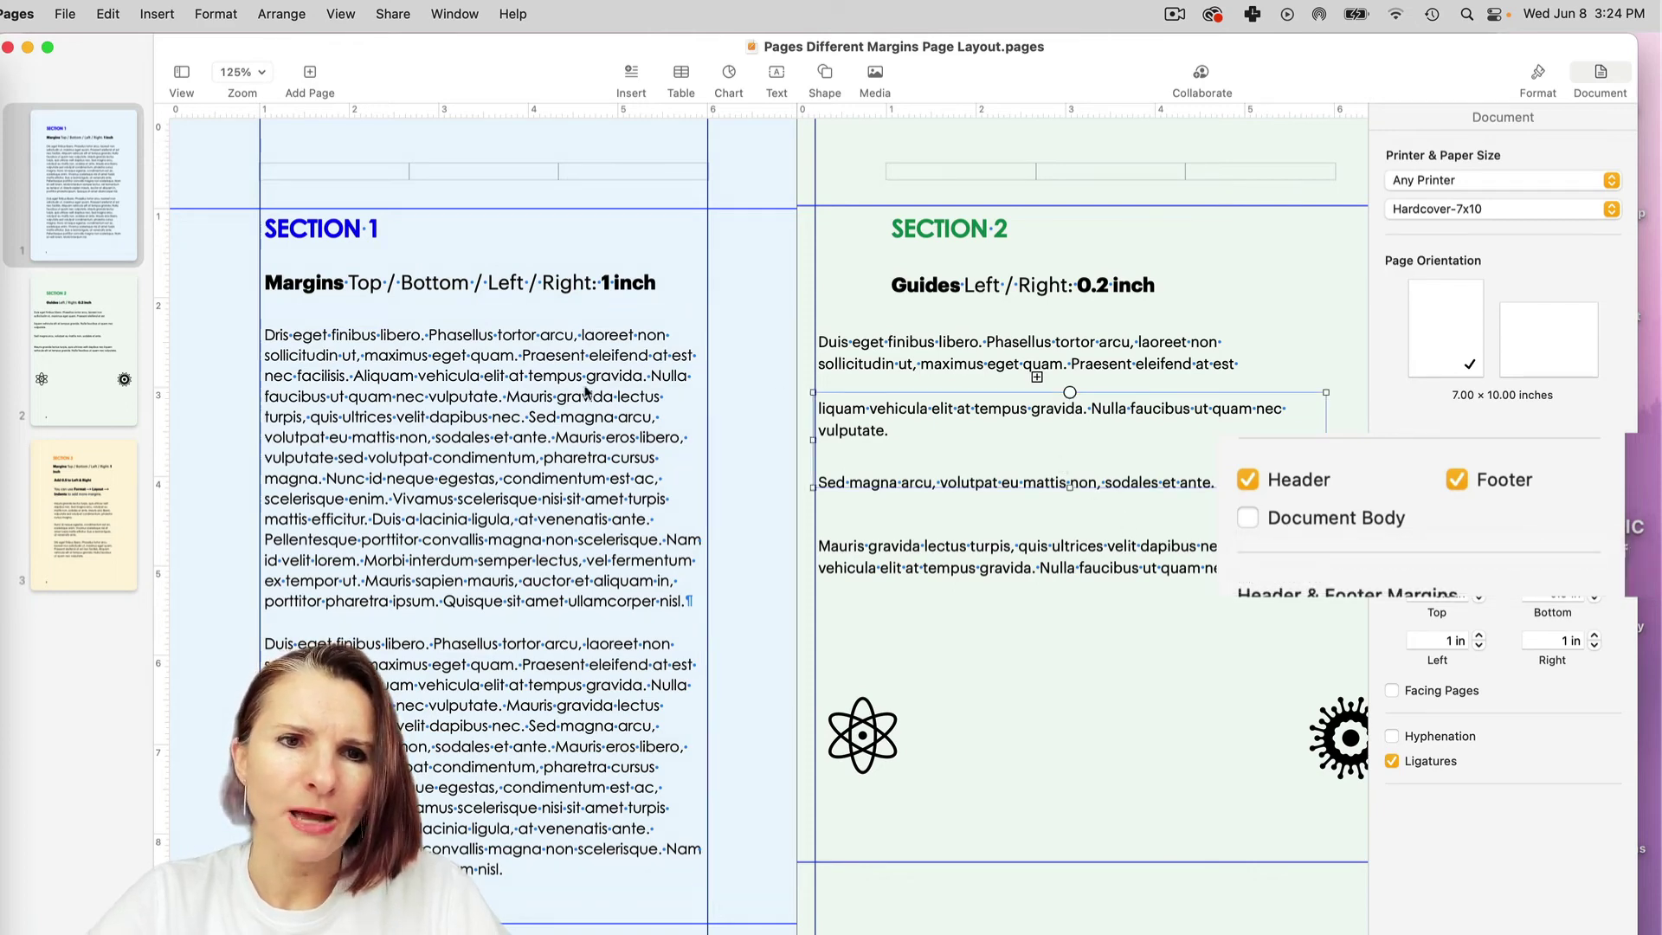
left_click(228, 336)
left_click(401, 419)
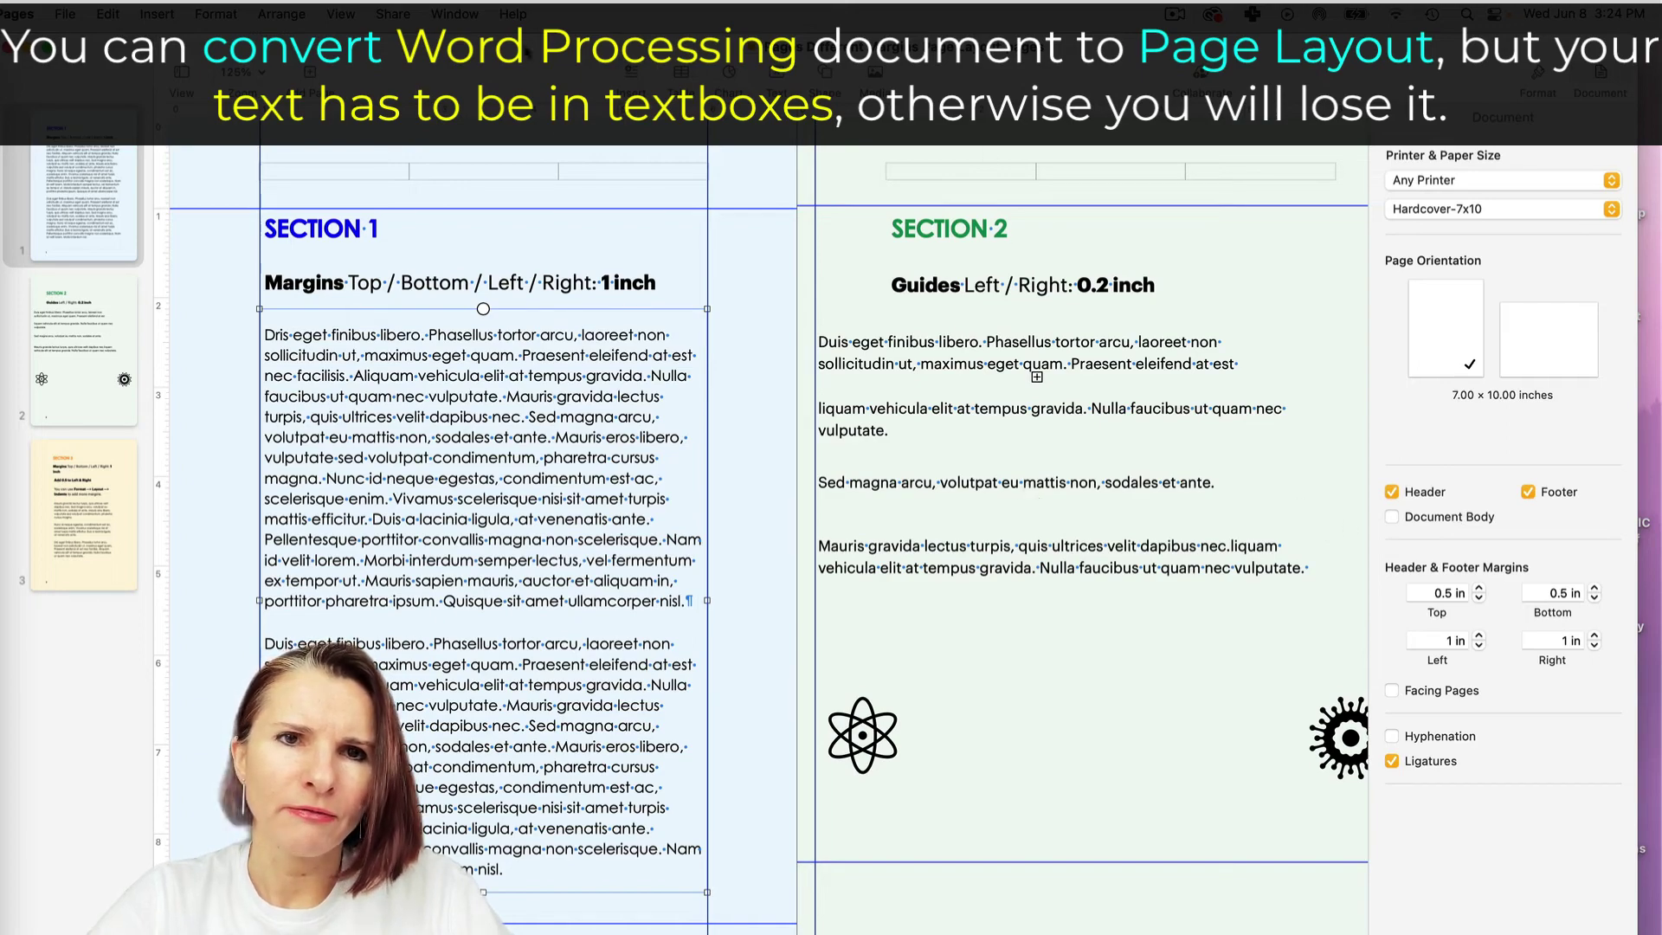
left_click(458, 14)
left_click(545, 356)
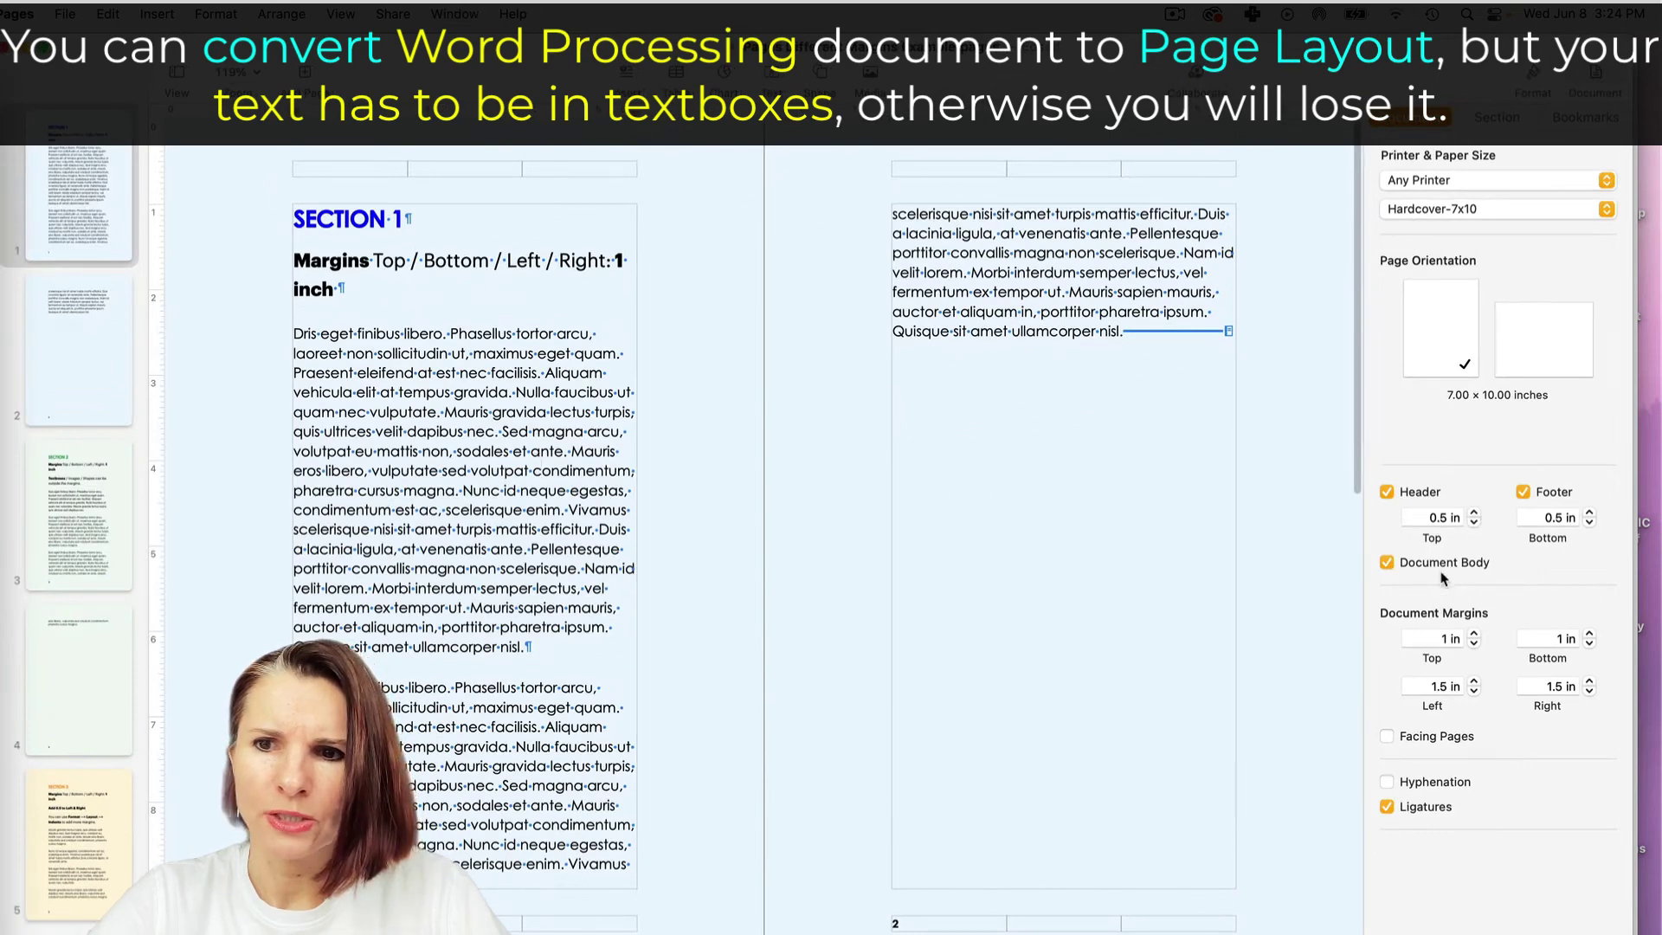
Turn off Document Body to convert Example to page layout, then undo it when the text vanishes.
left_click(1387, 563)
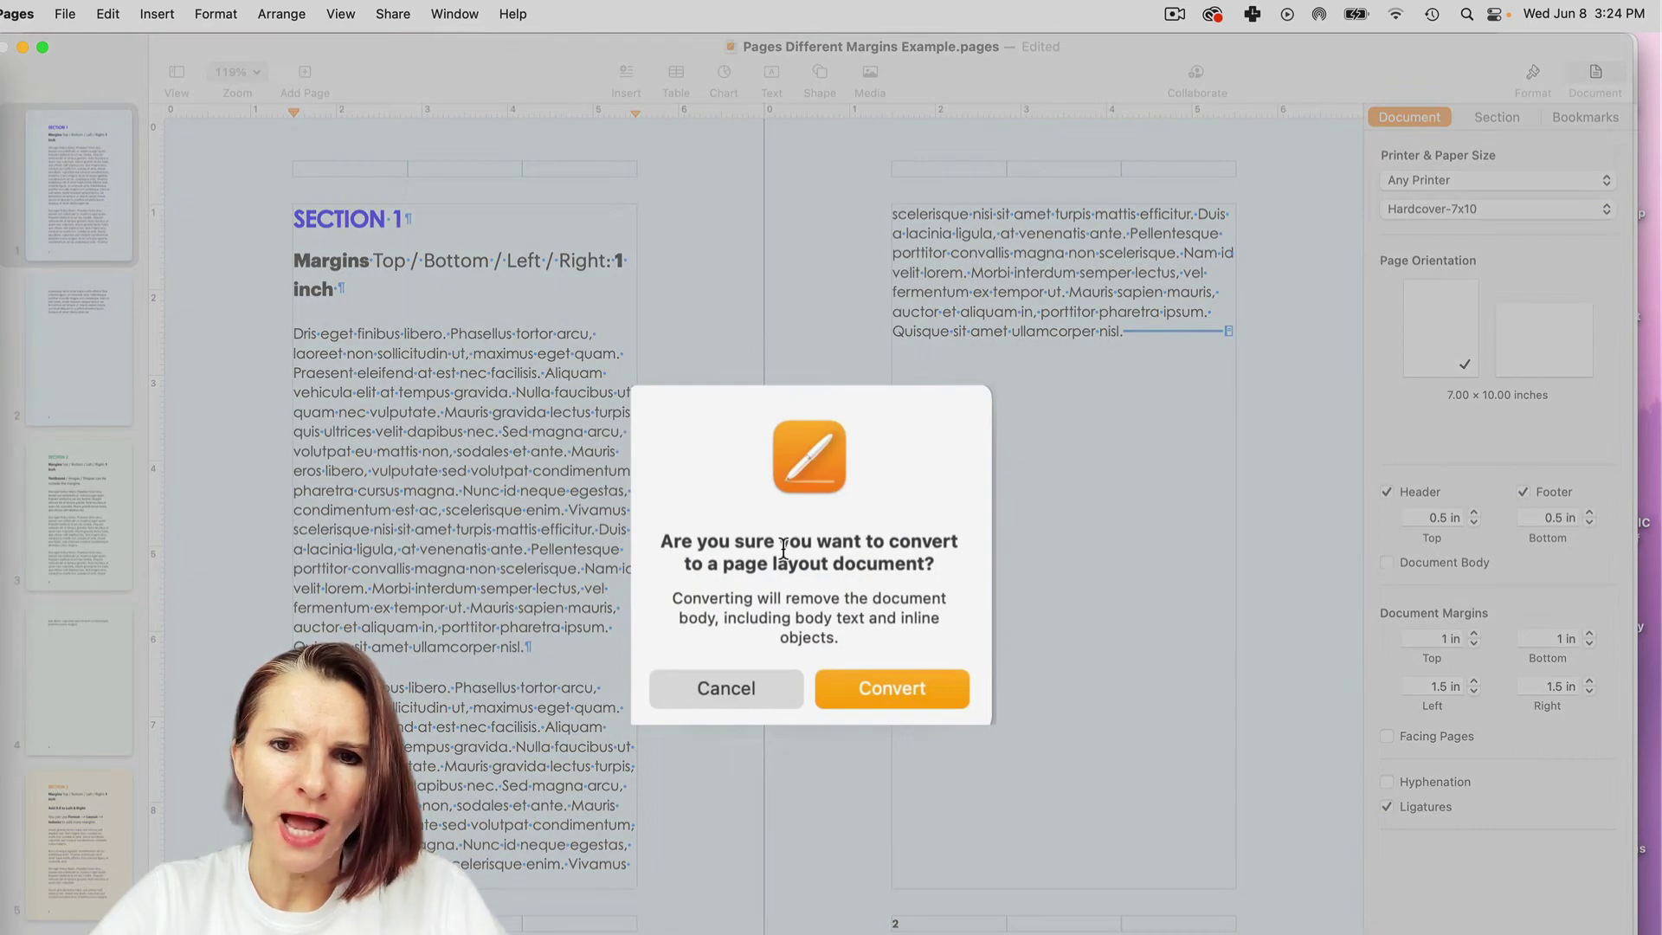
left_click(896, 693)
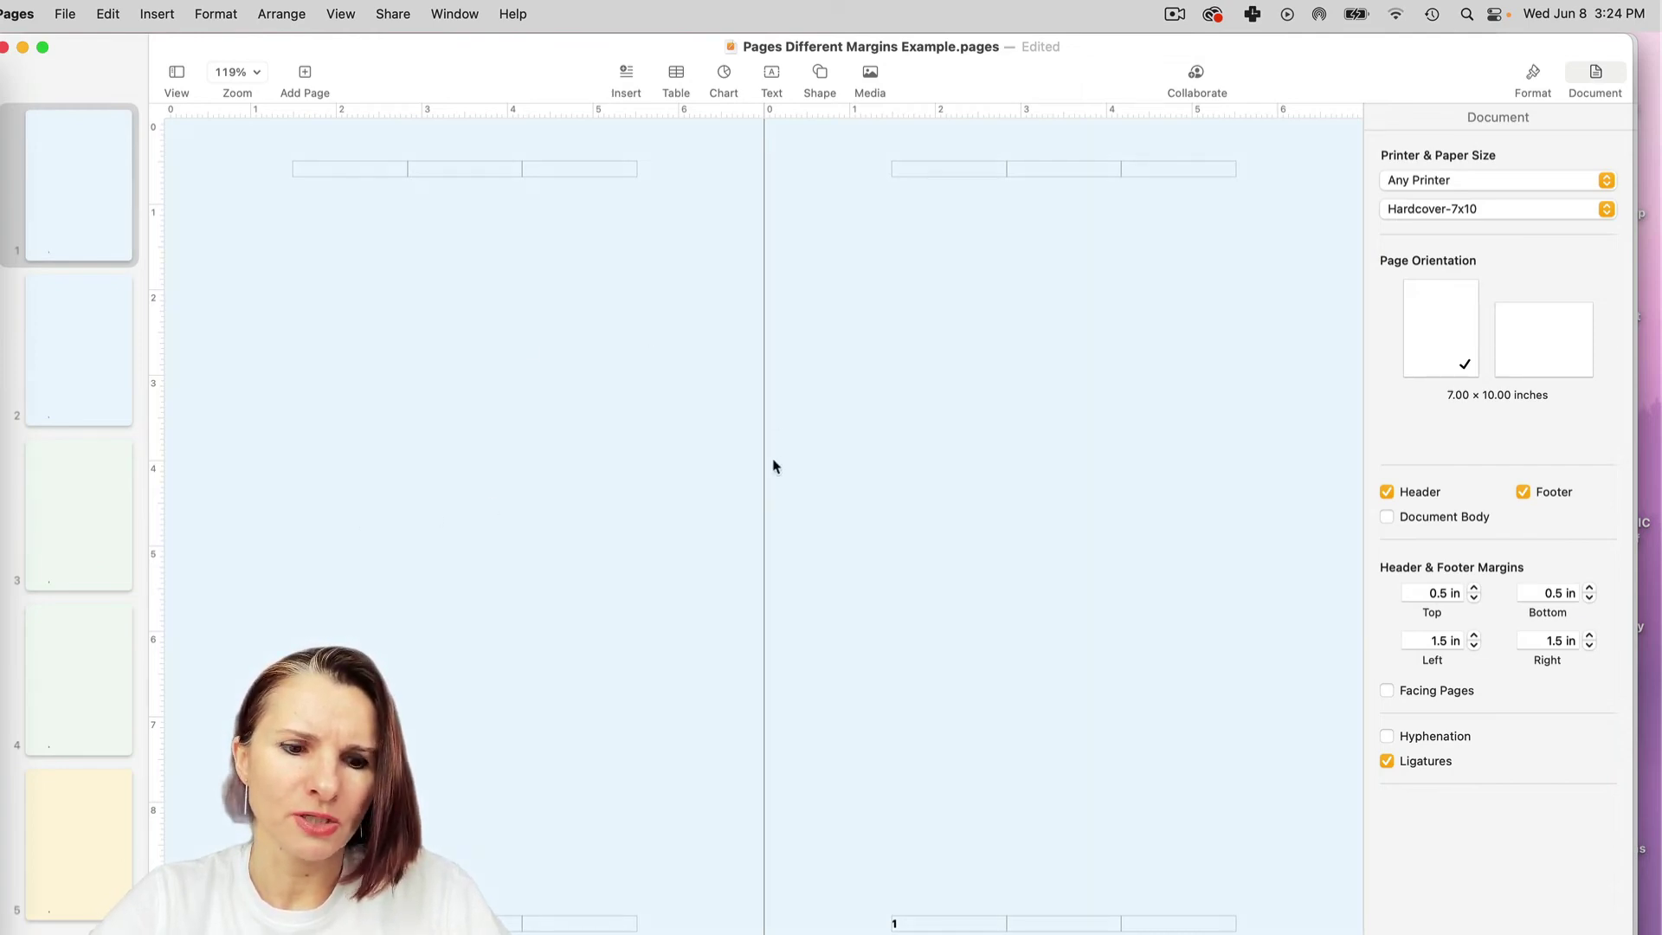
key("super+z")
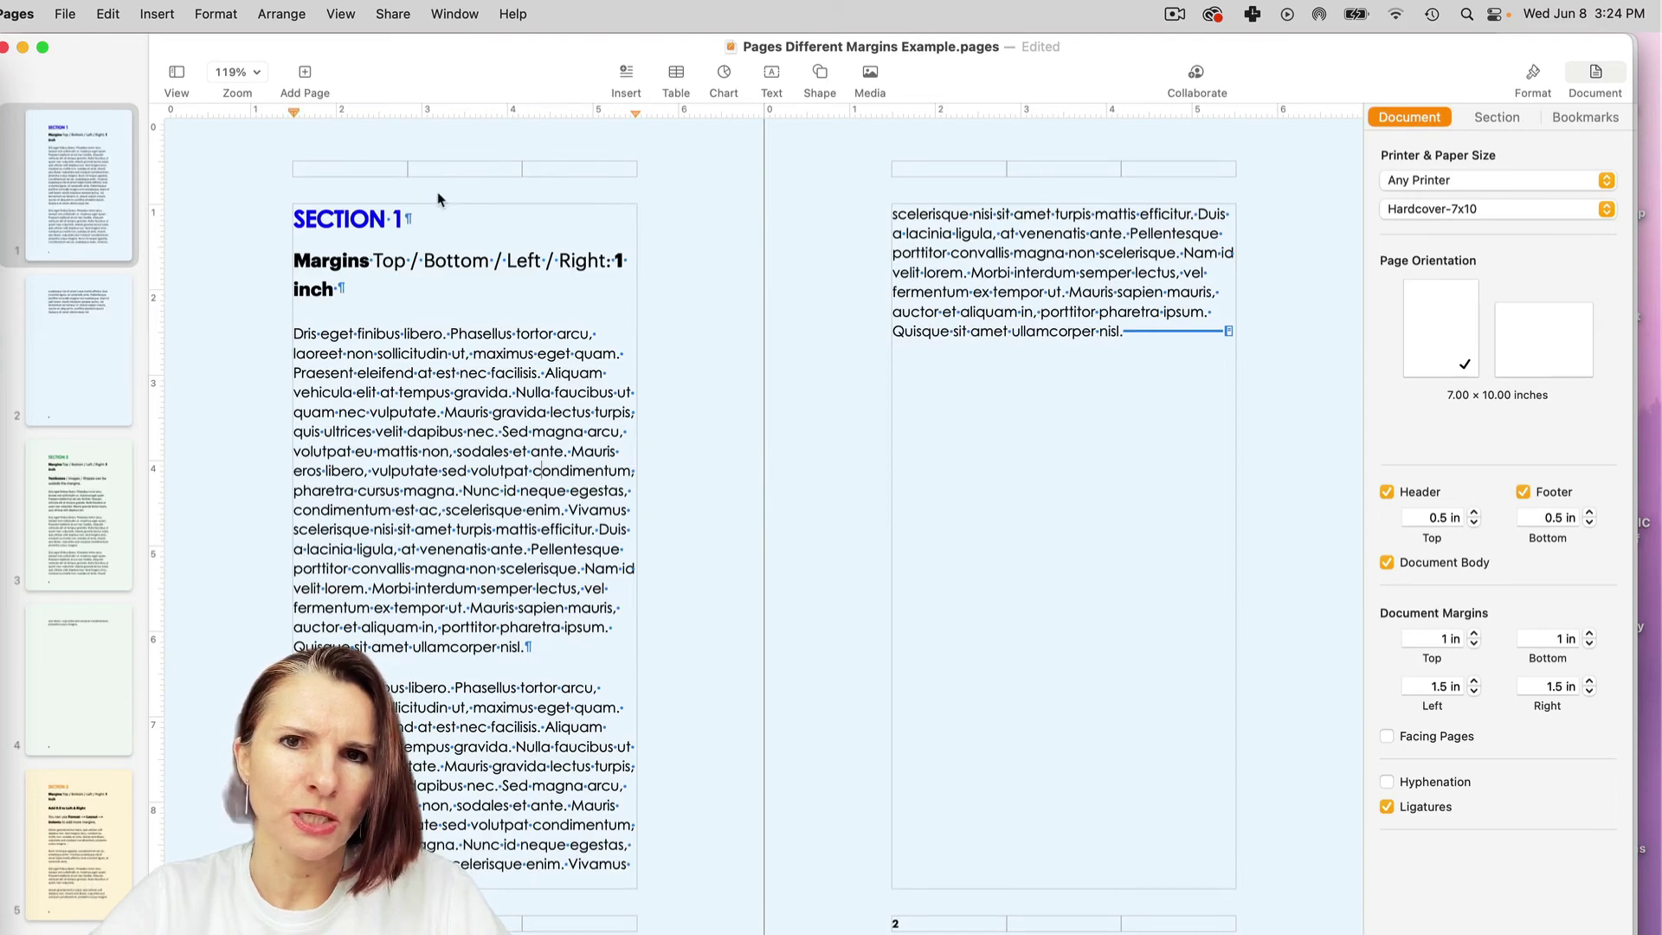
Put away the Example window and select the Section 1 and Section 2 text boxes.
left_click(23, 50)
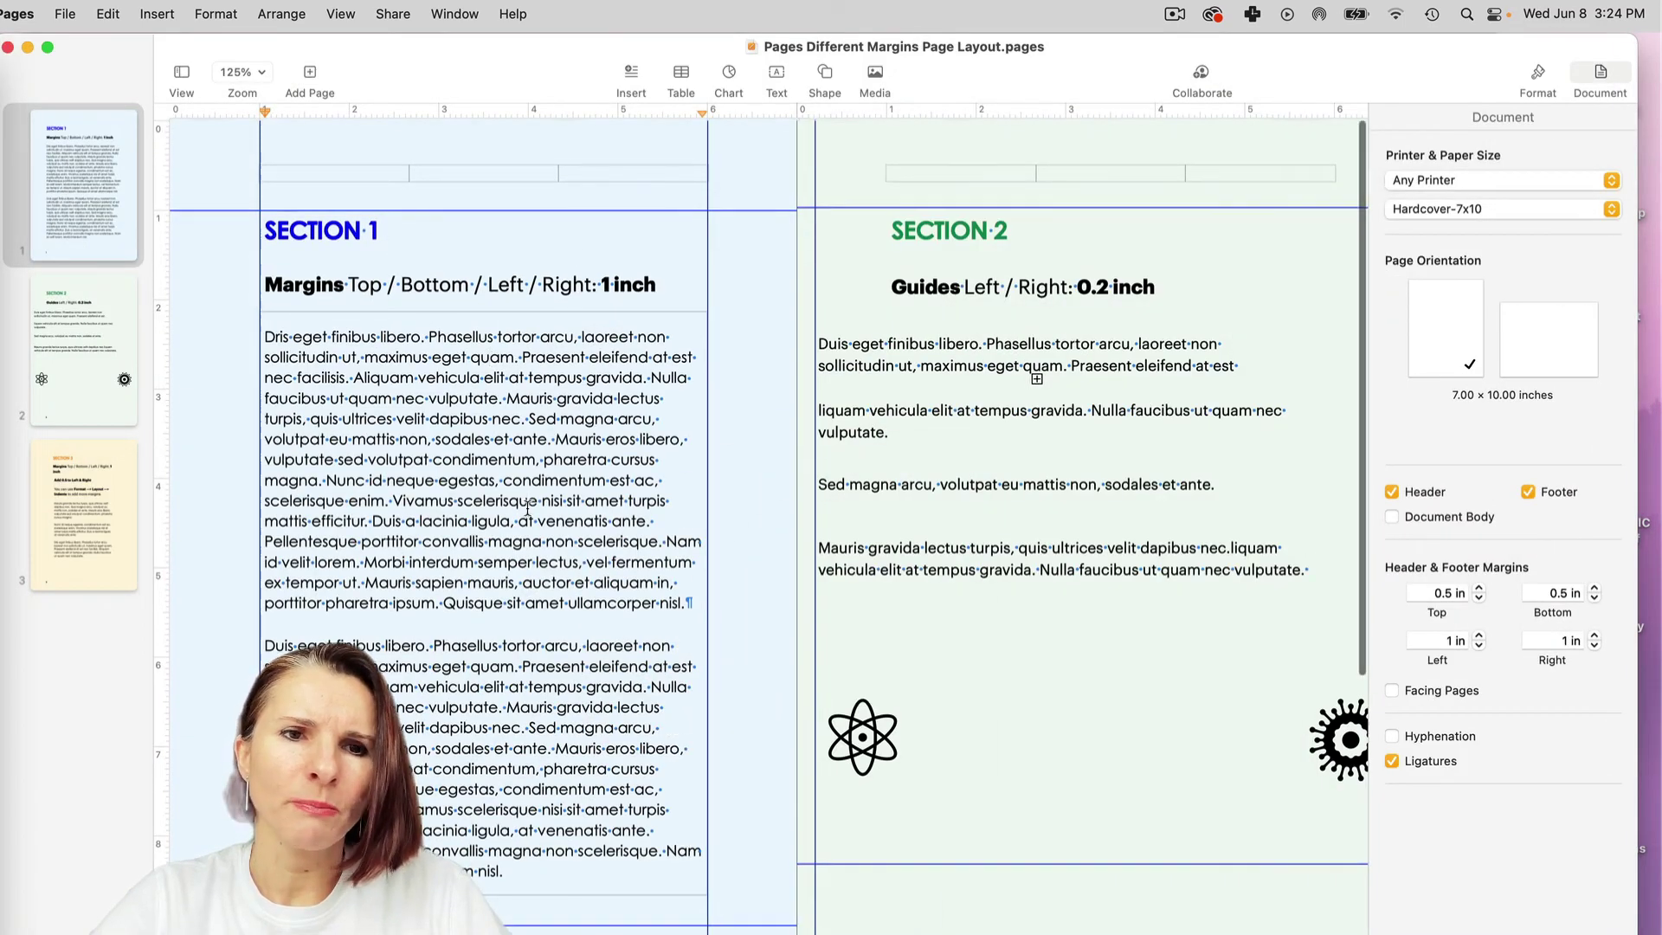
scroll(527, 337, "down", 2)
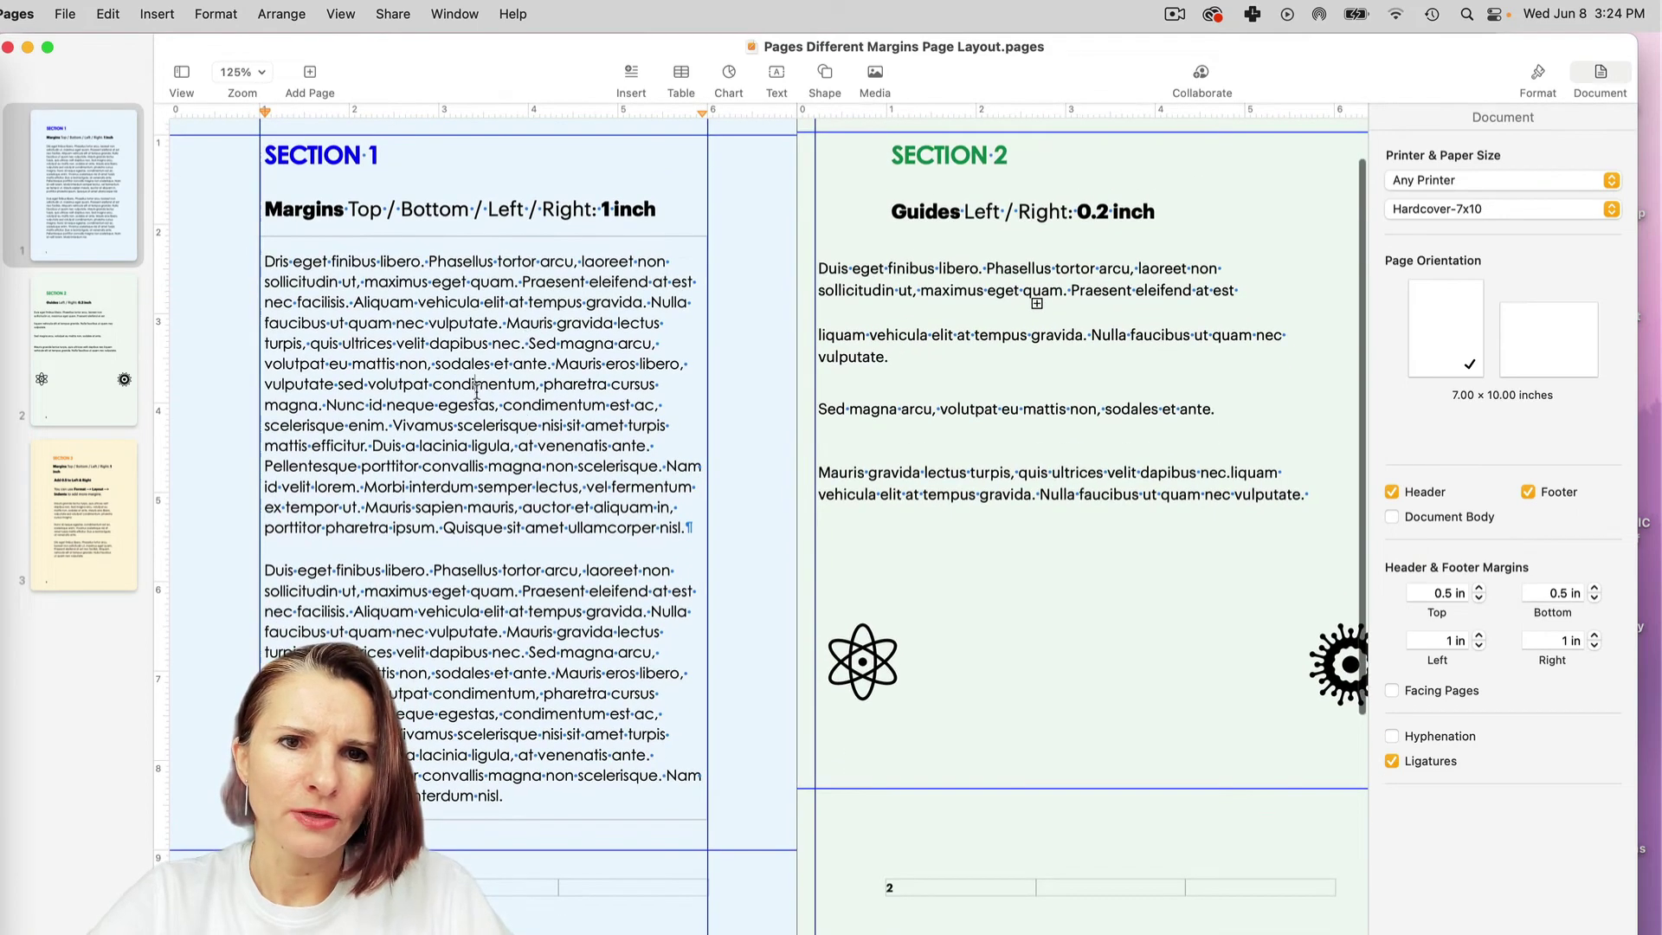
left_click(671, 508)
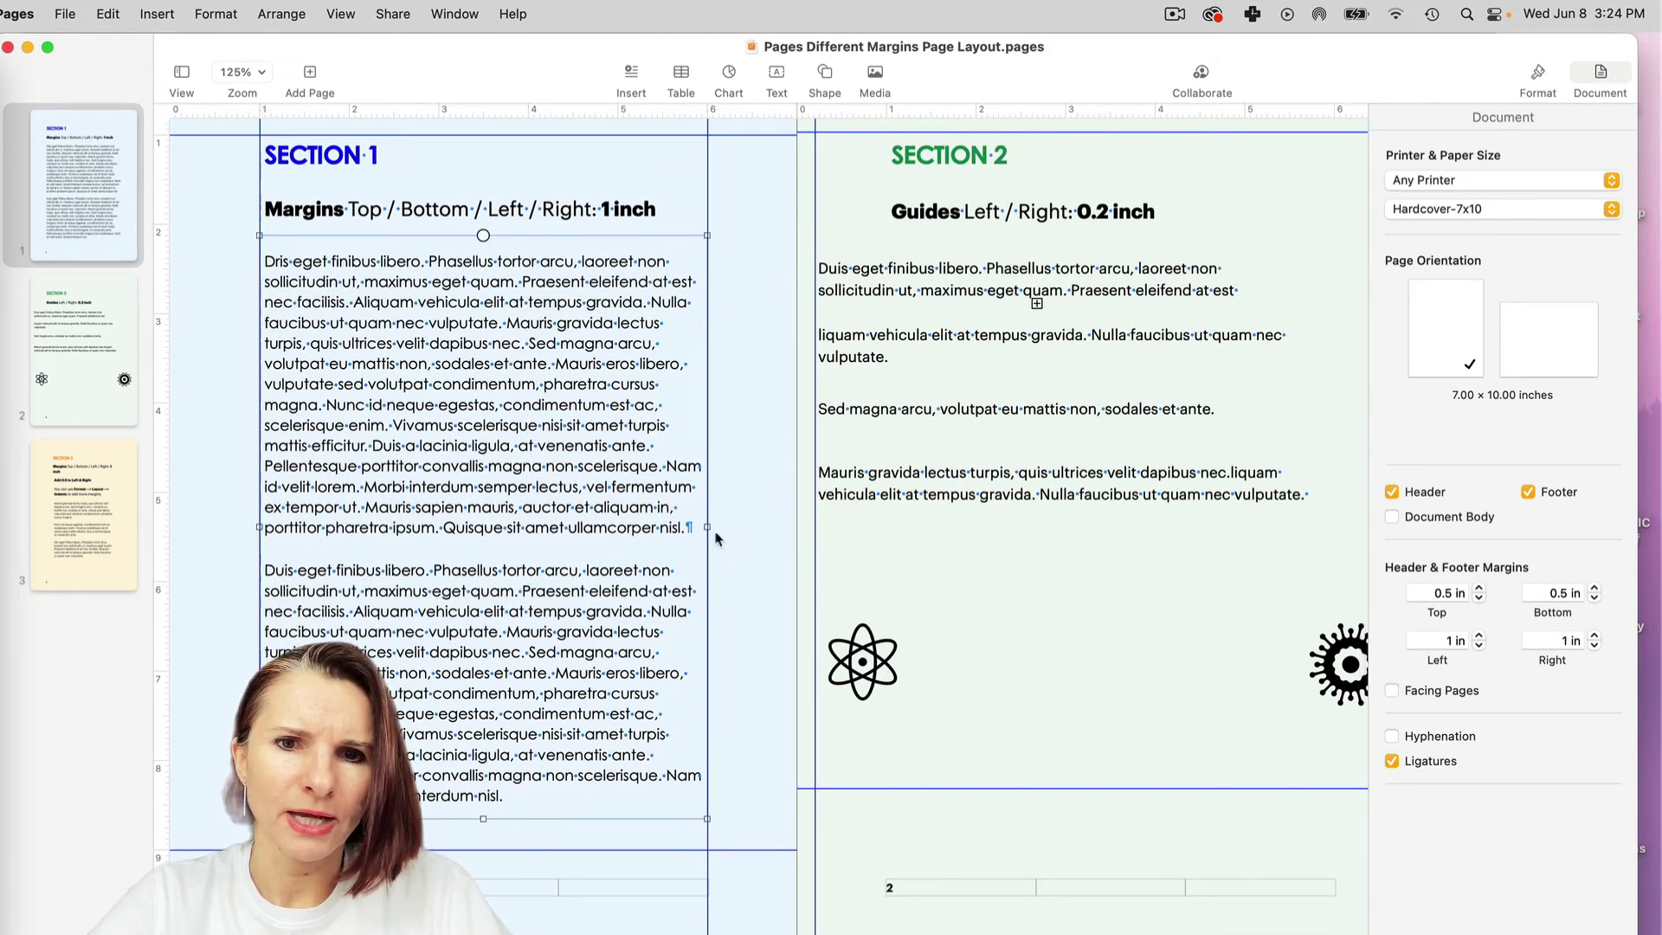
left_click(900, 478)
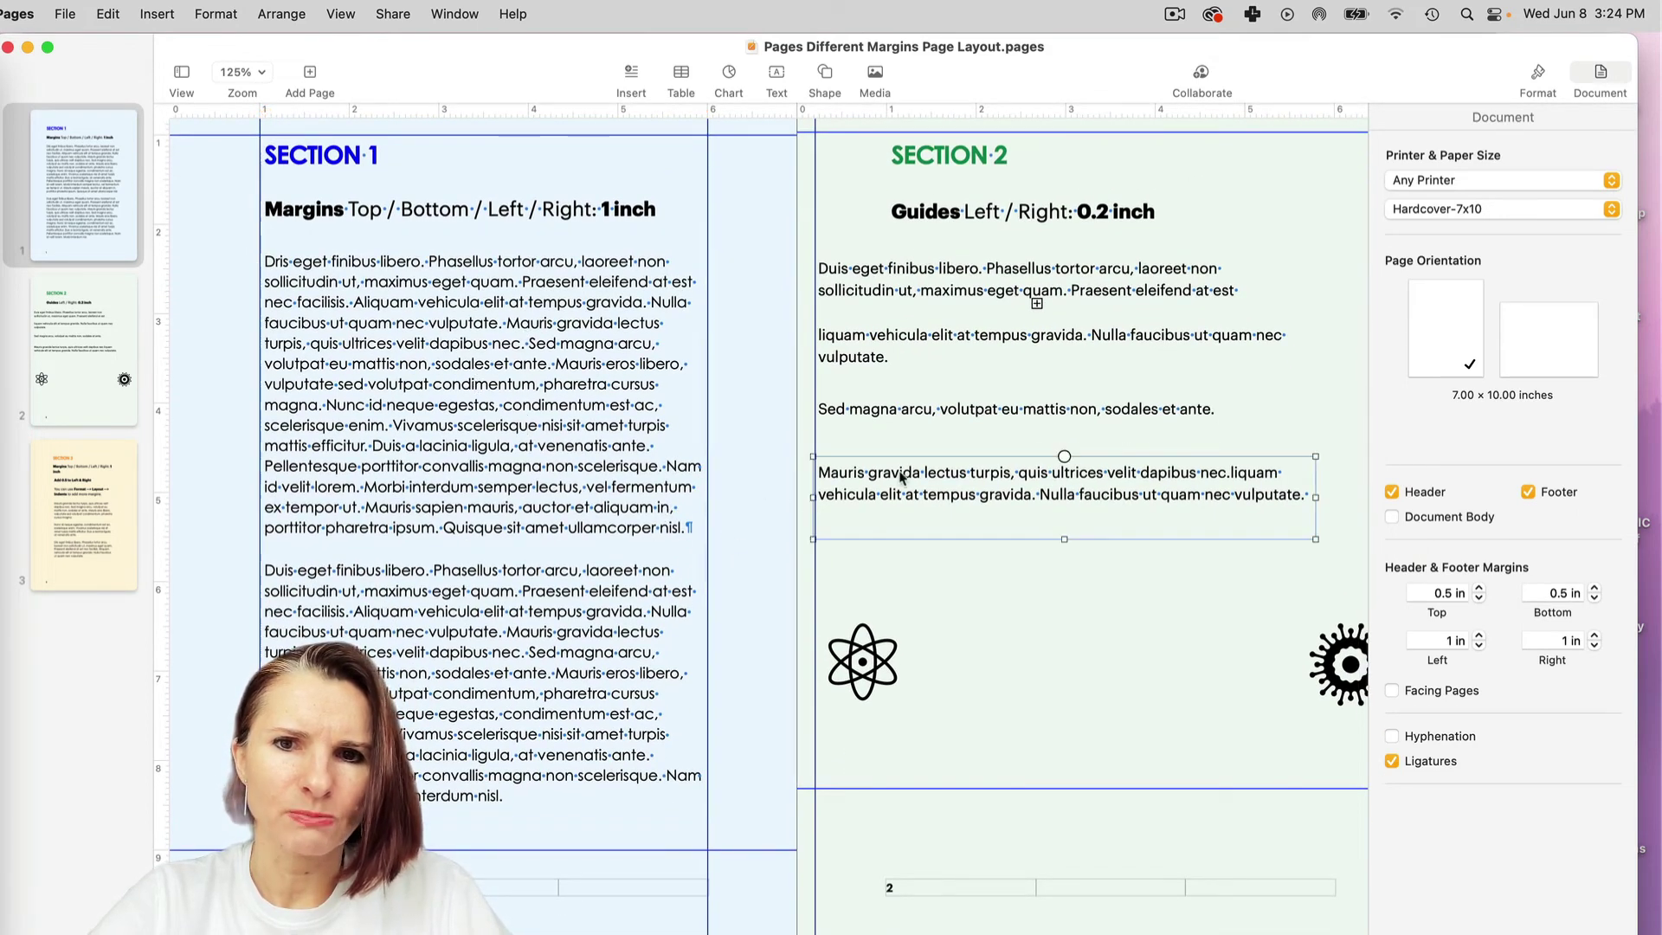
left_click(928, 403)
left_click(928, 346)
left_click(924, 278)
left_click(933, 176)
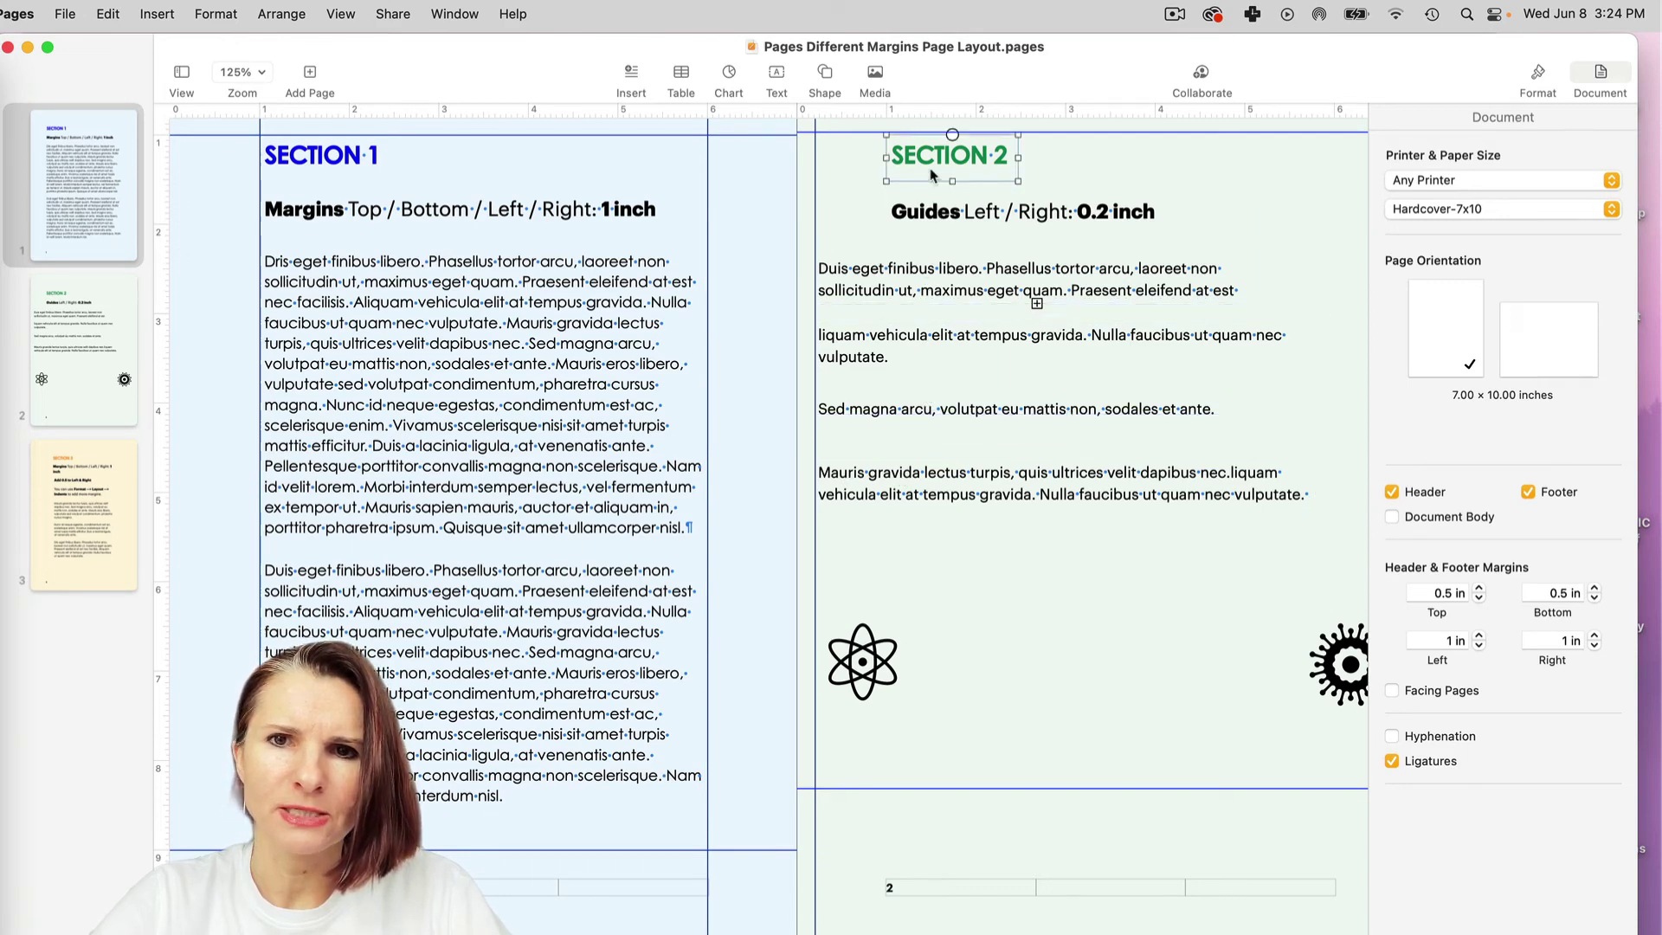
Drag the SECTION 1 heading box to the 1 in, 1 in margin corner.
scroll(869, 310, "up", 2)
scroll(869, 309, "left", 1)
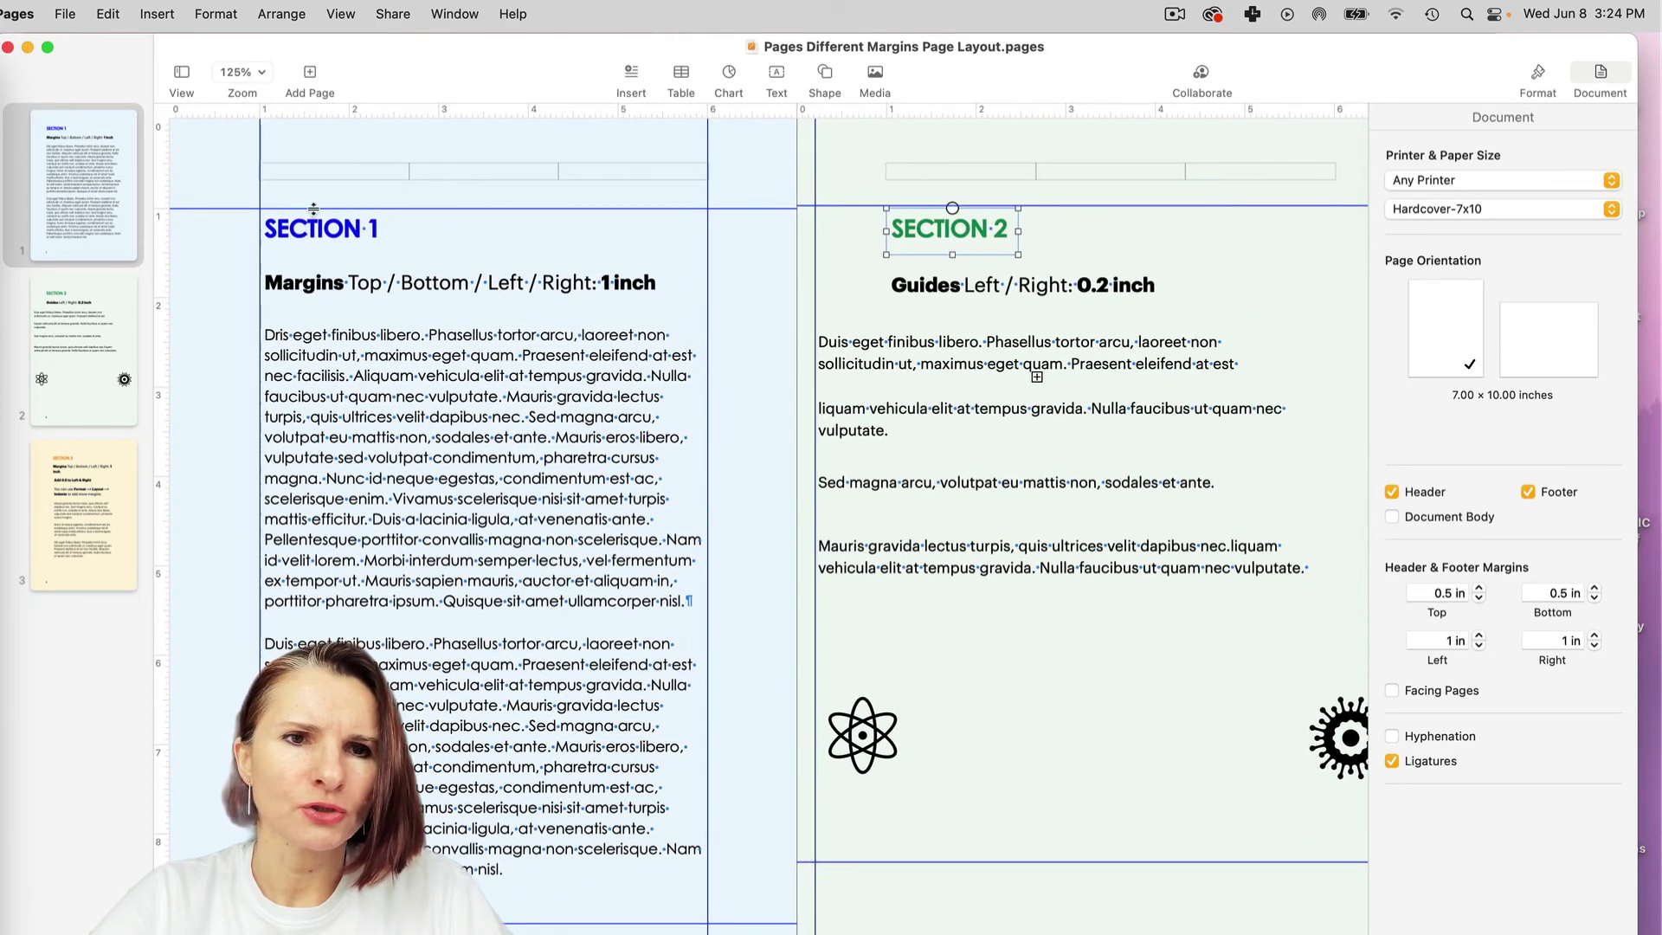
mouse_move(317, 234)
left_mouse_down()
mouse_move(297, 267)
mouse_move(323, 235)
left_mouse_up()
left_click(353, 405)
scroll(352, 405, "down", 2)
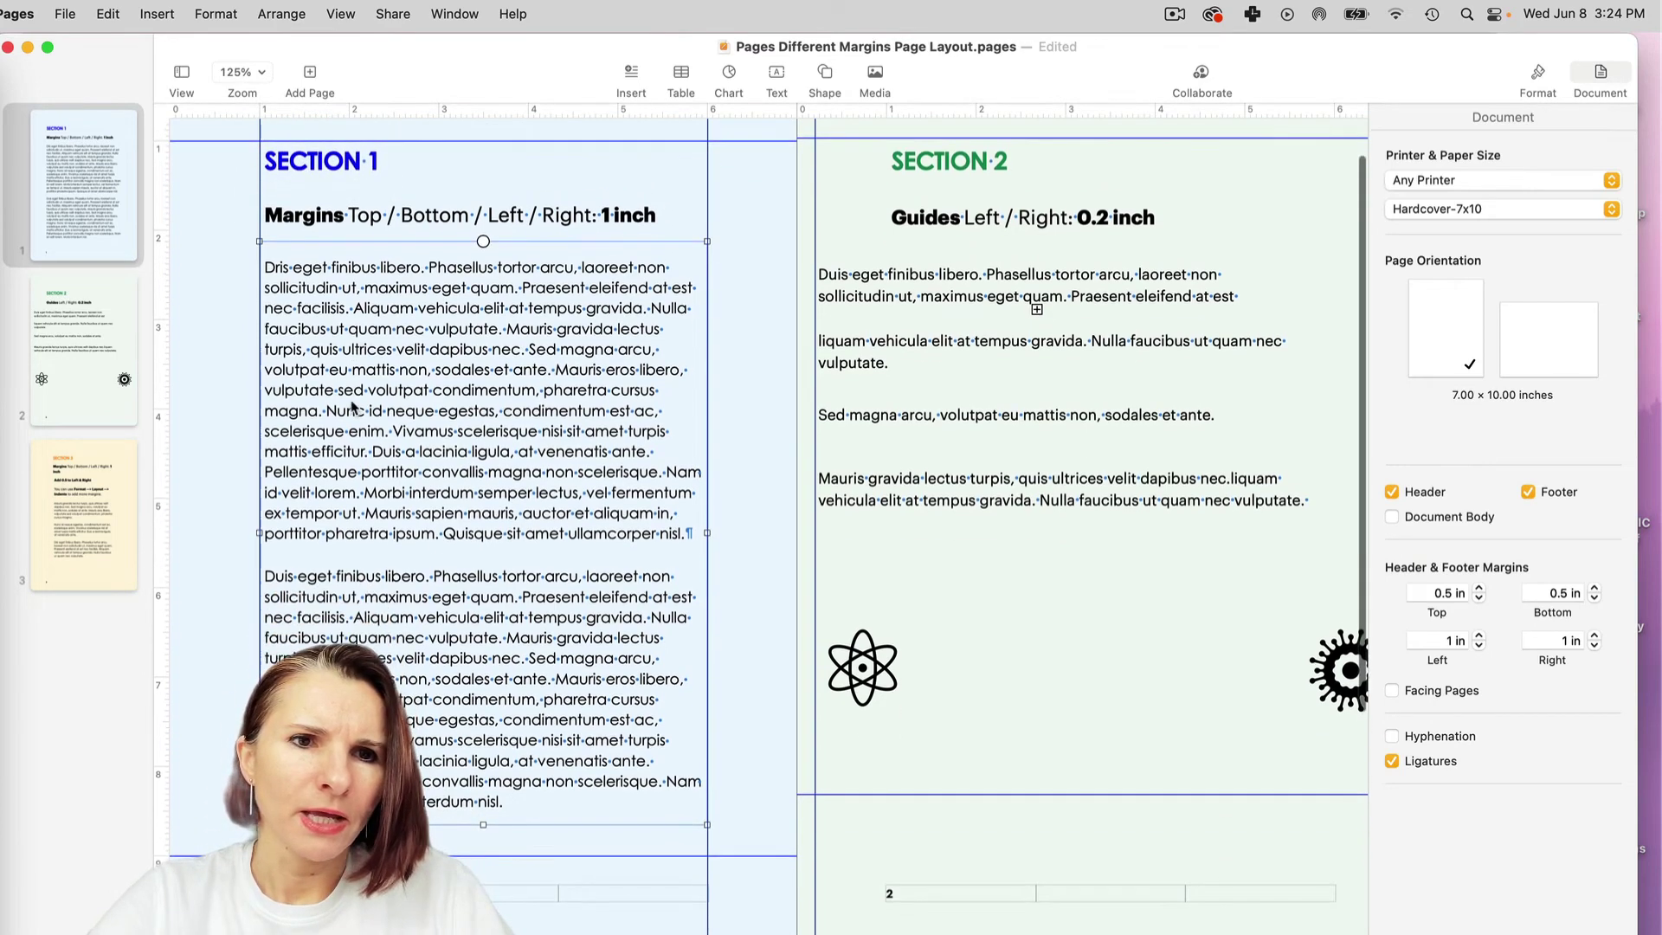
scroll(352, 405, "up", 2)
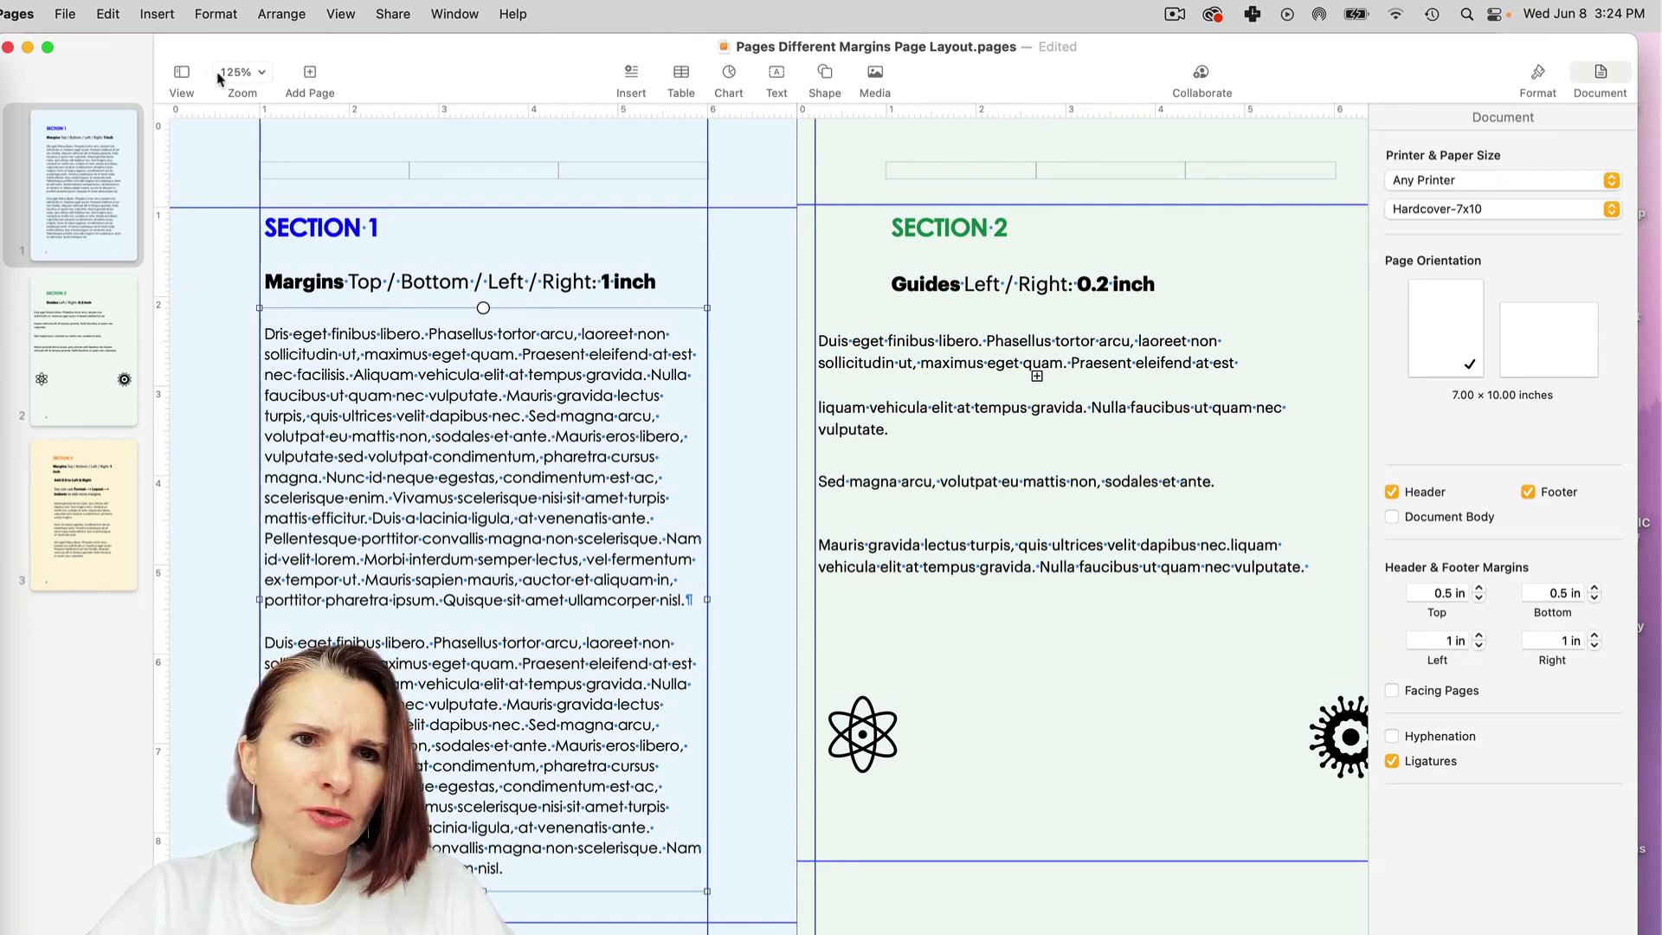
left_click(340, 14)
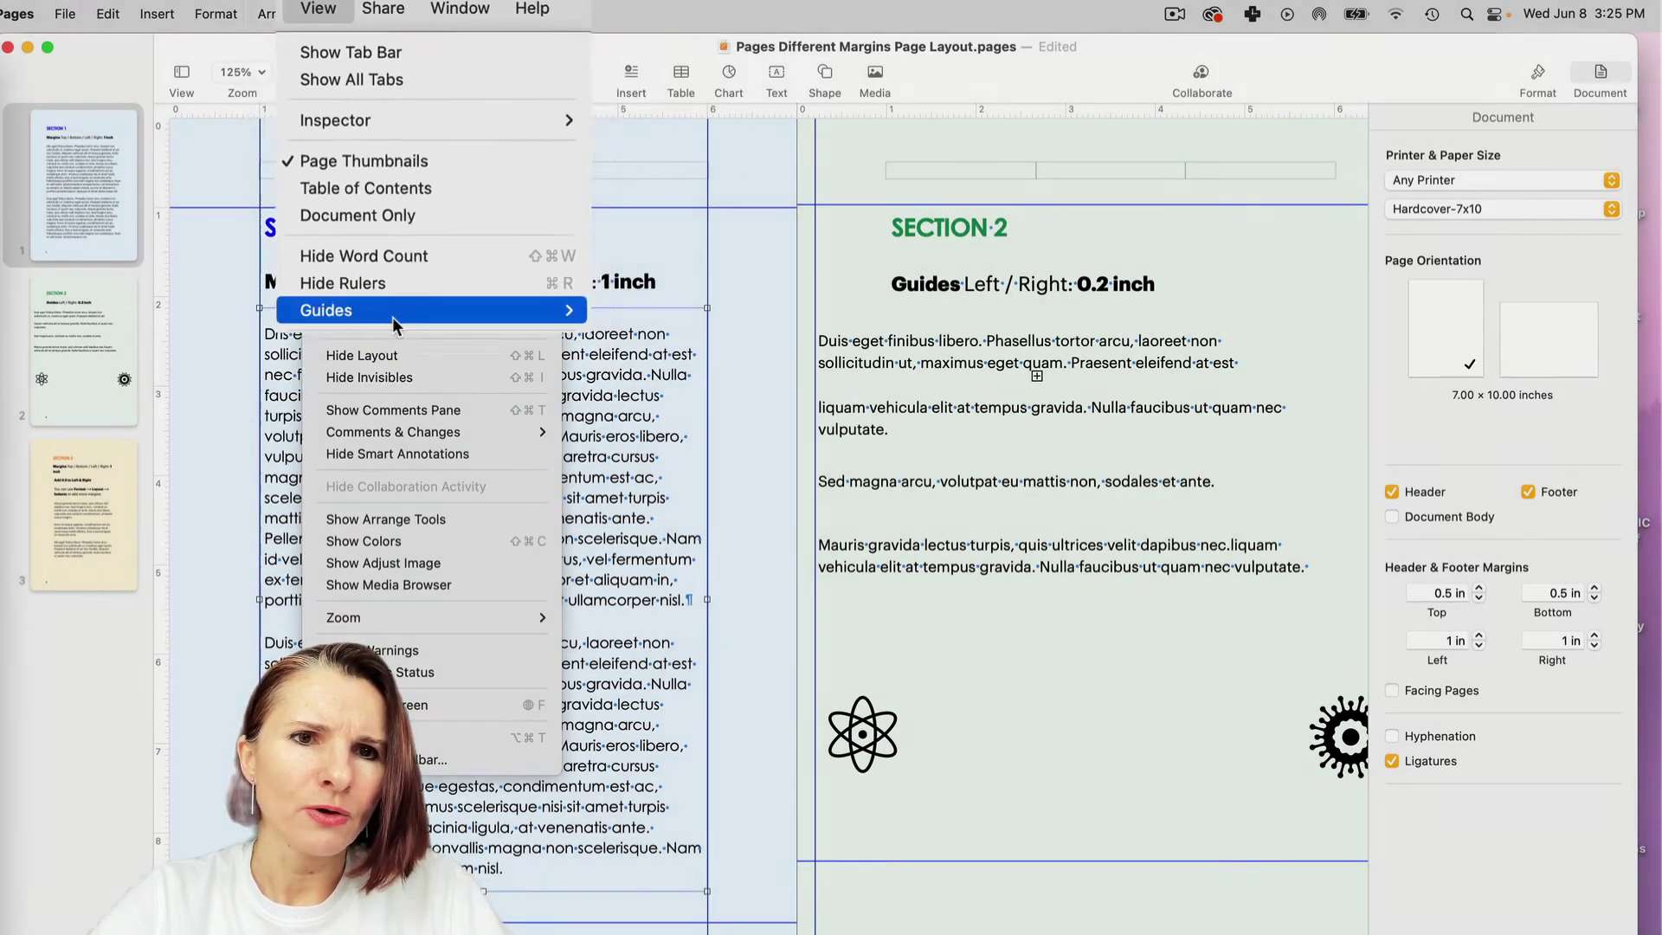
mouse_move(400, 264)
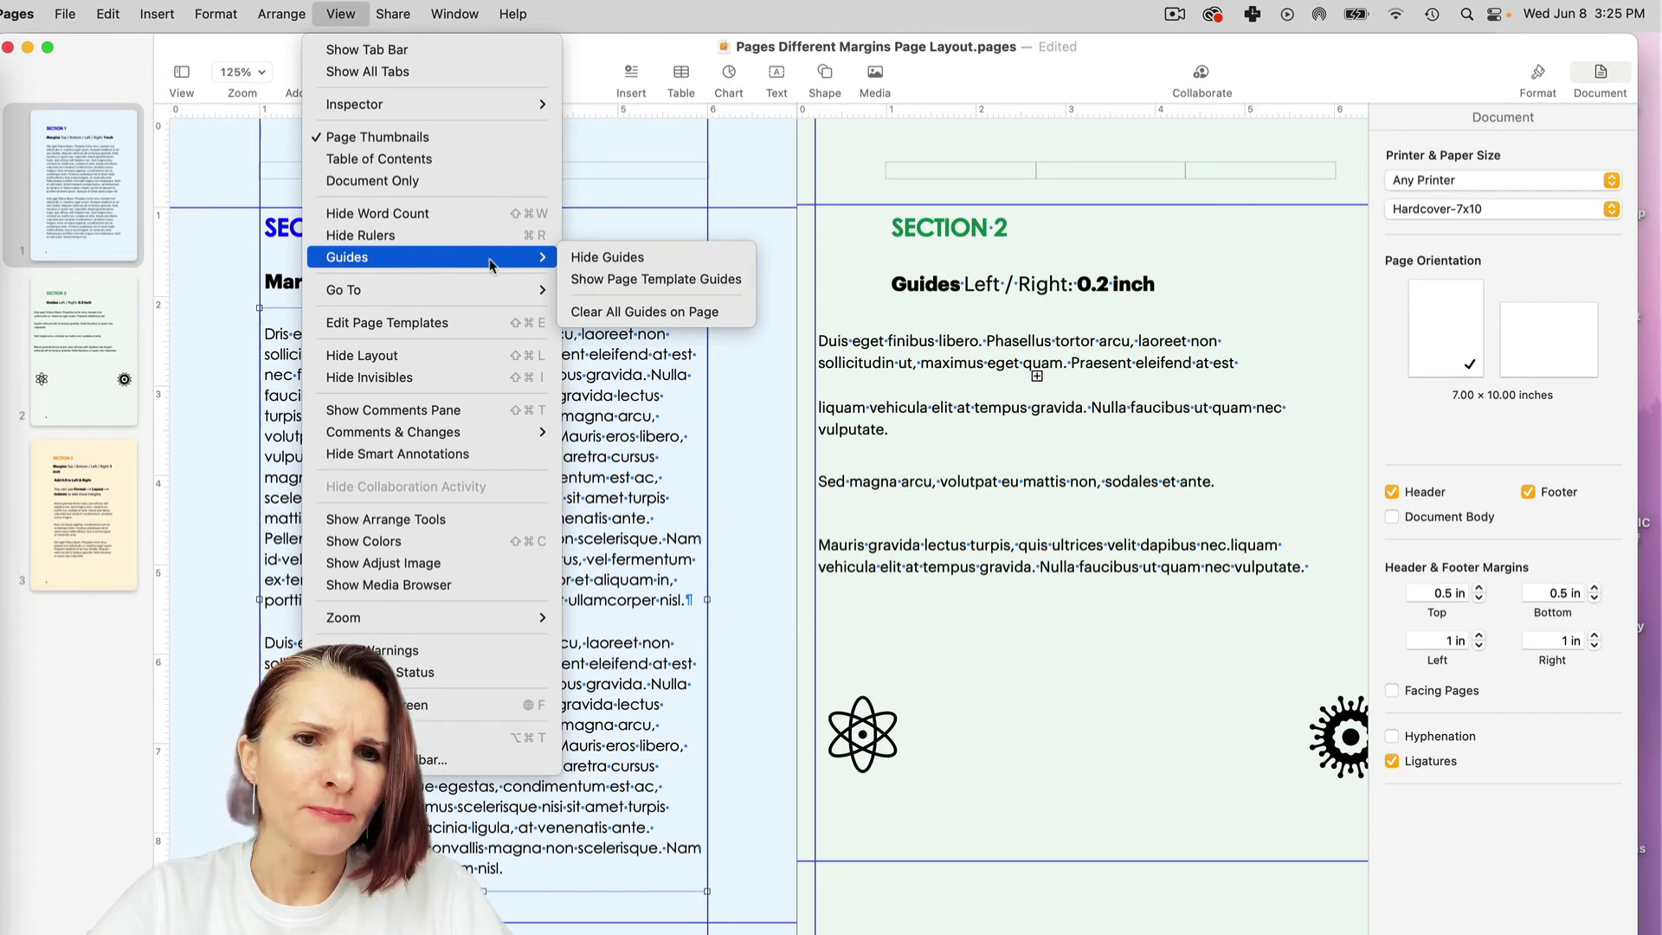
key("Escape")
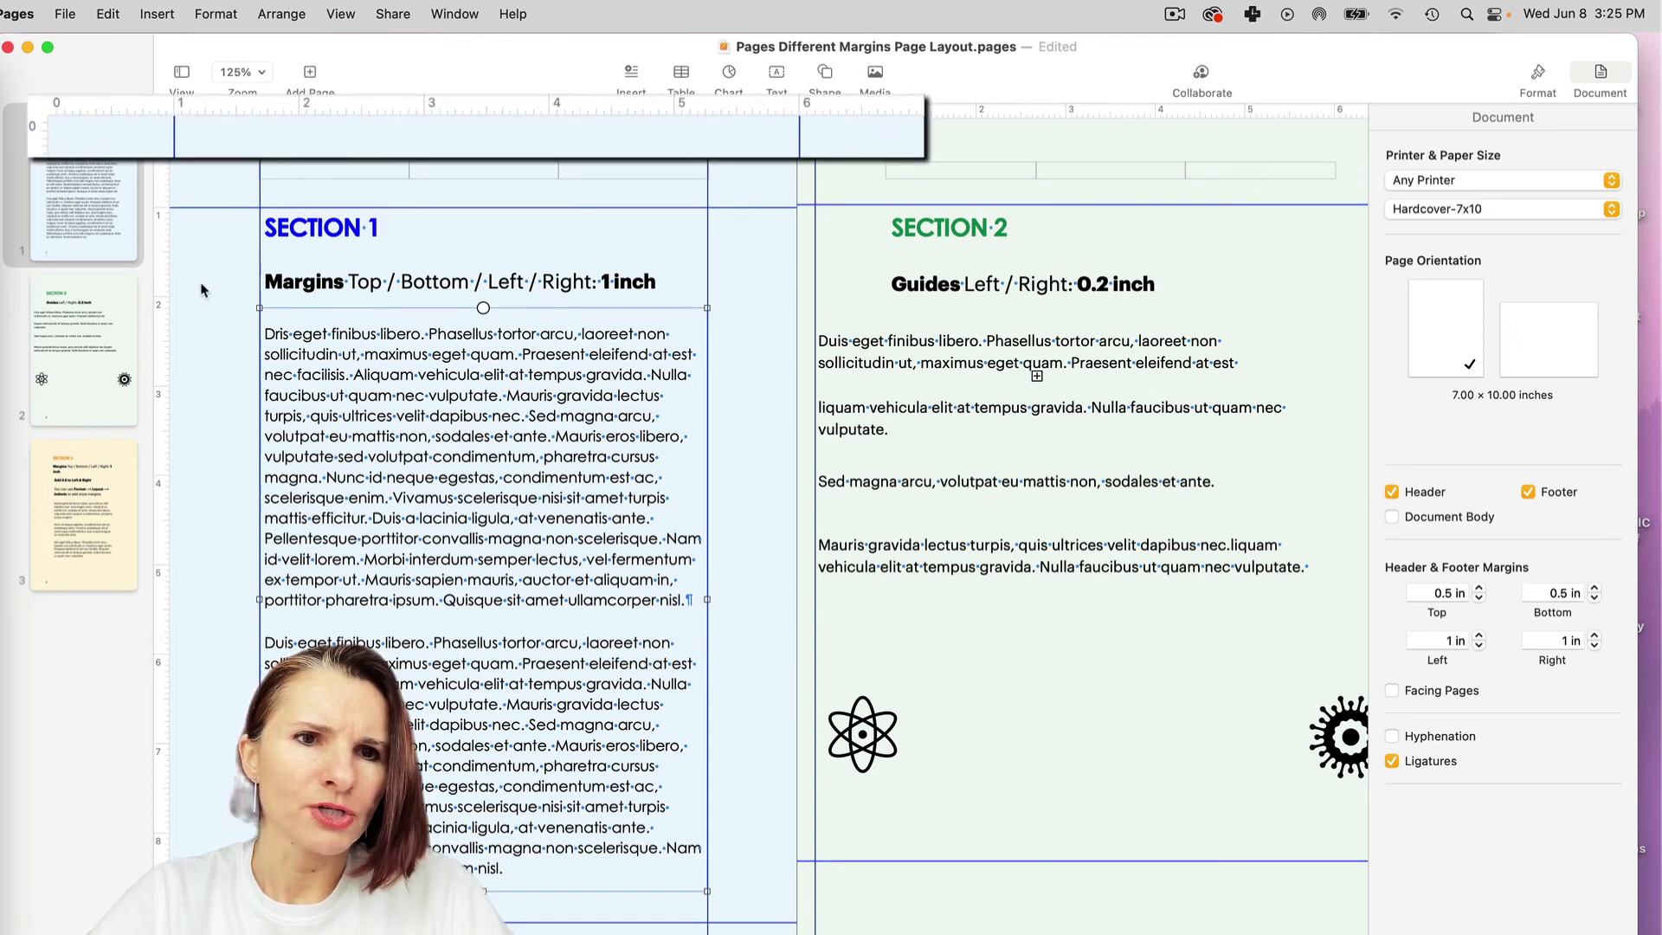
Drag out page 1 guides at x 1.05 in and y 0.8 in from the rulers.
left_click(185, 237)
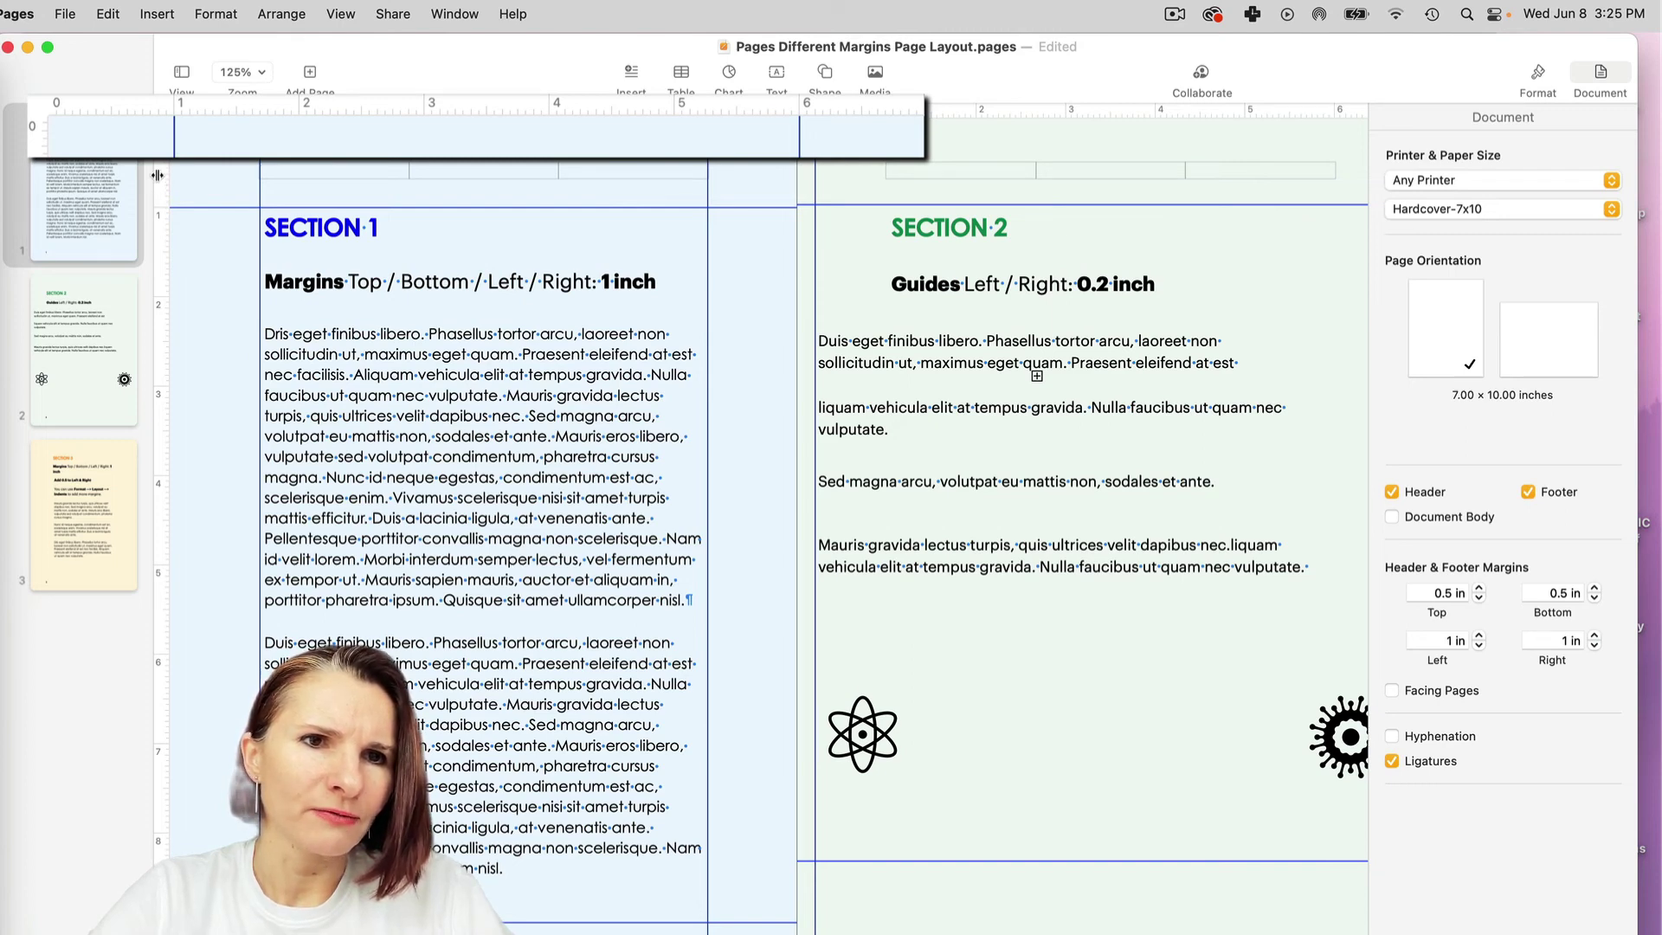
left_click_drag(157, 175, 112, 171)
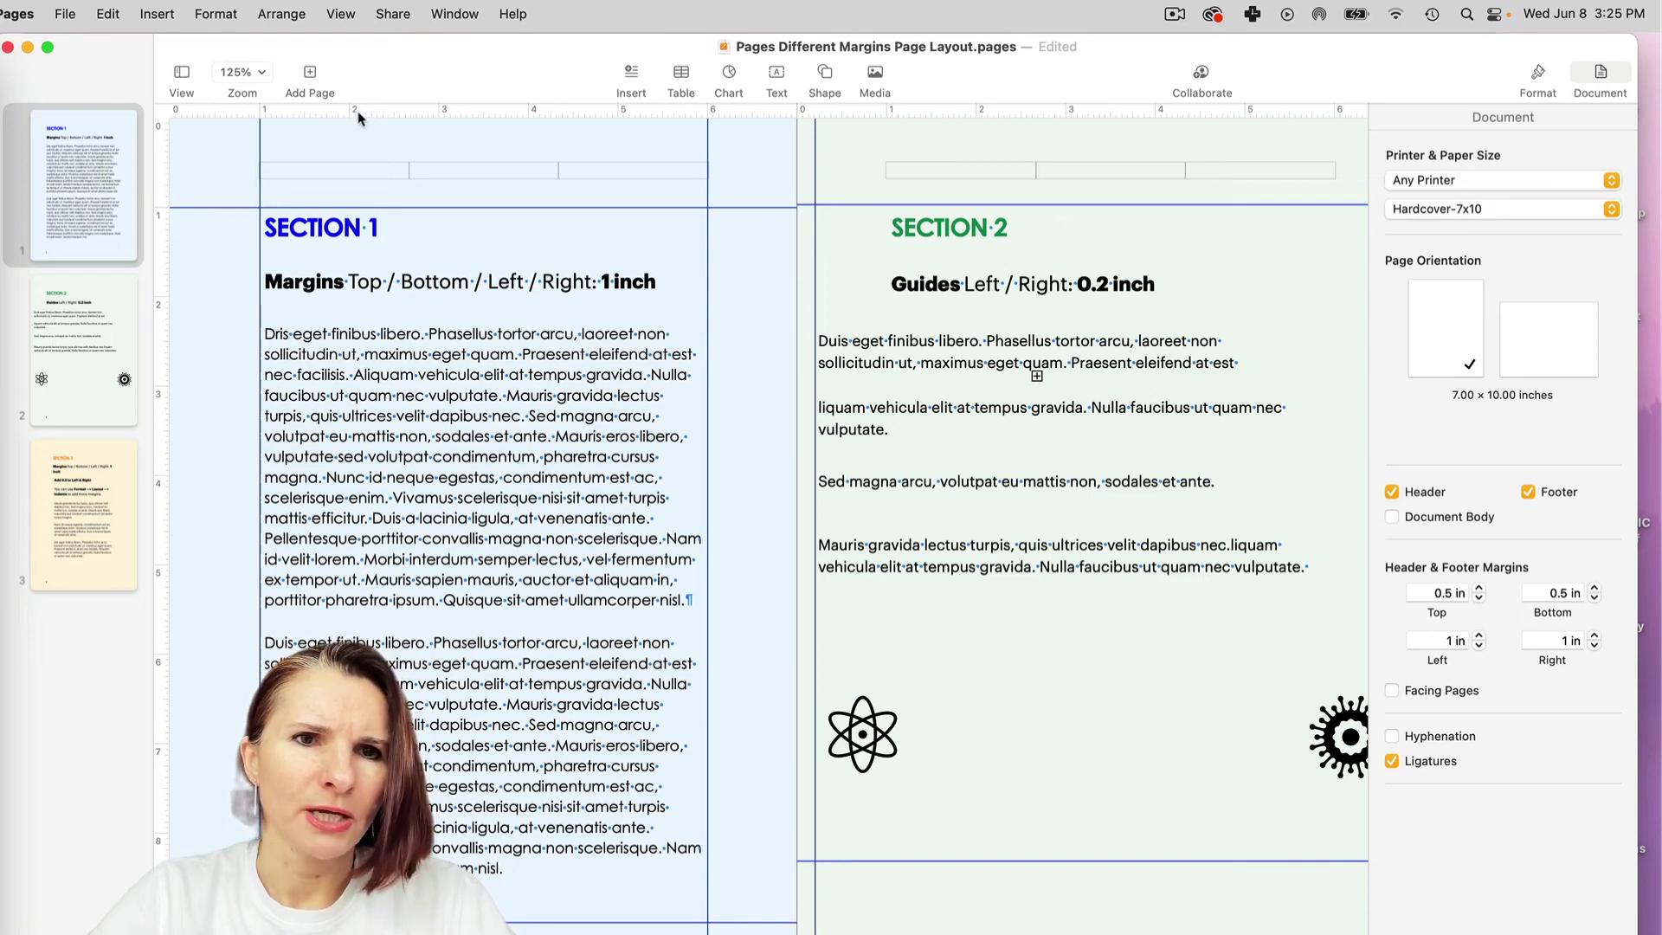
left_click_drag(357, 111, 500, 2)
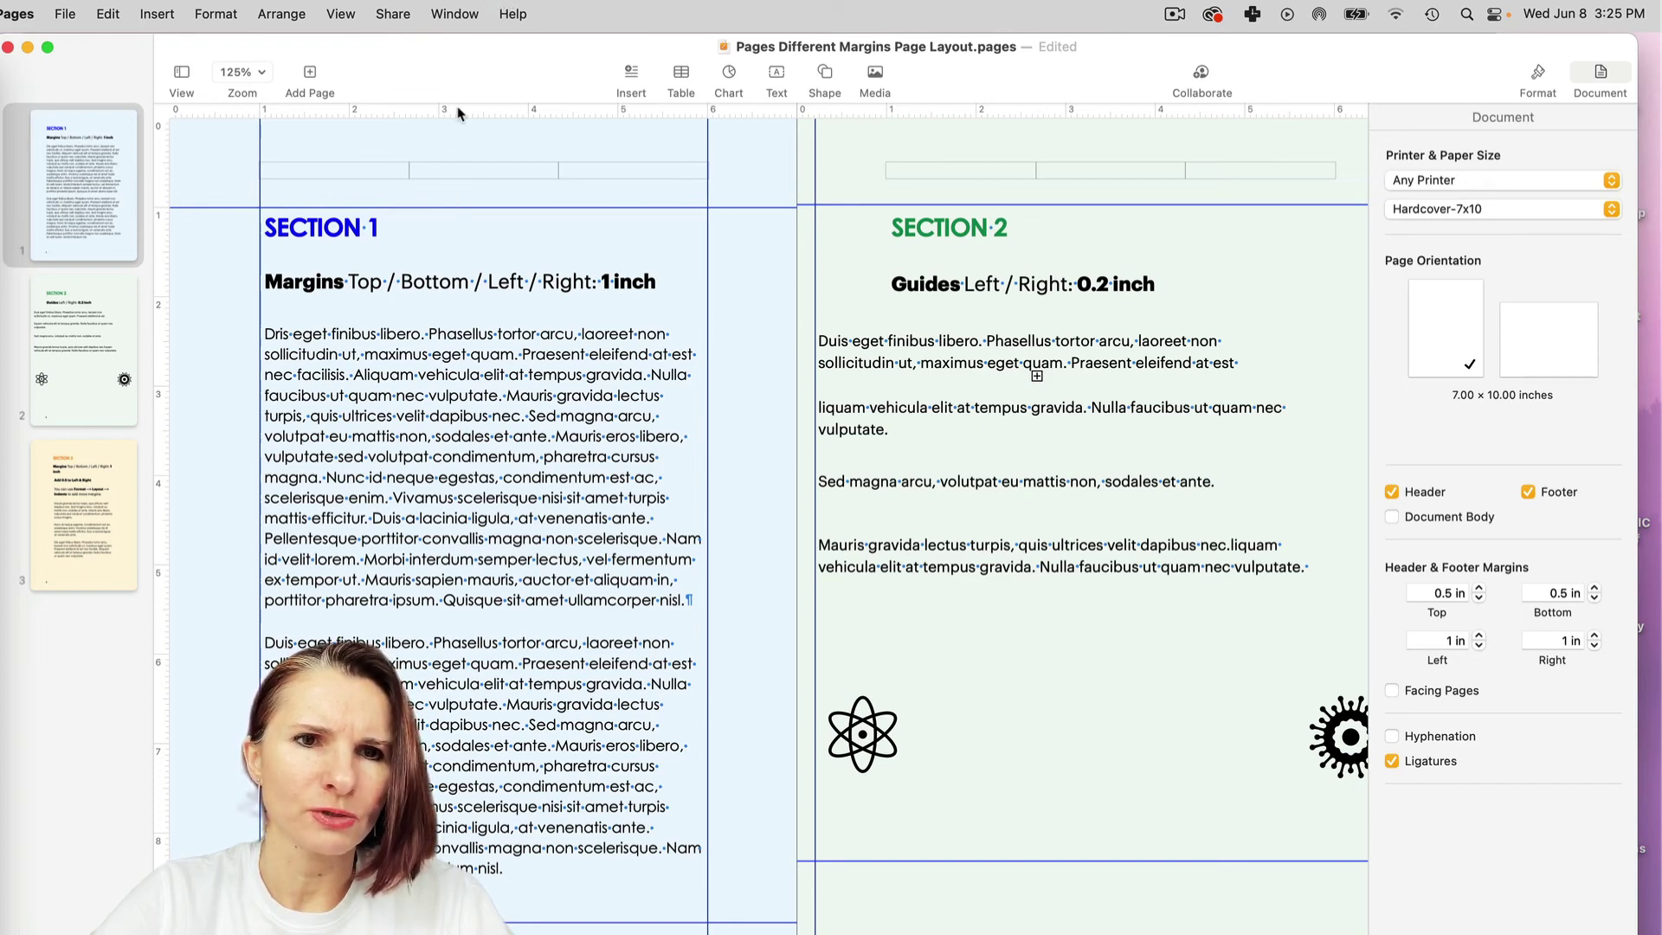
left_click(369, 343)
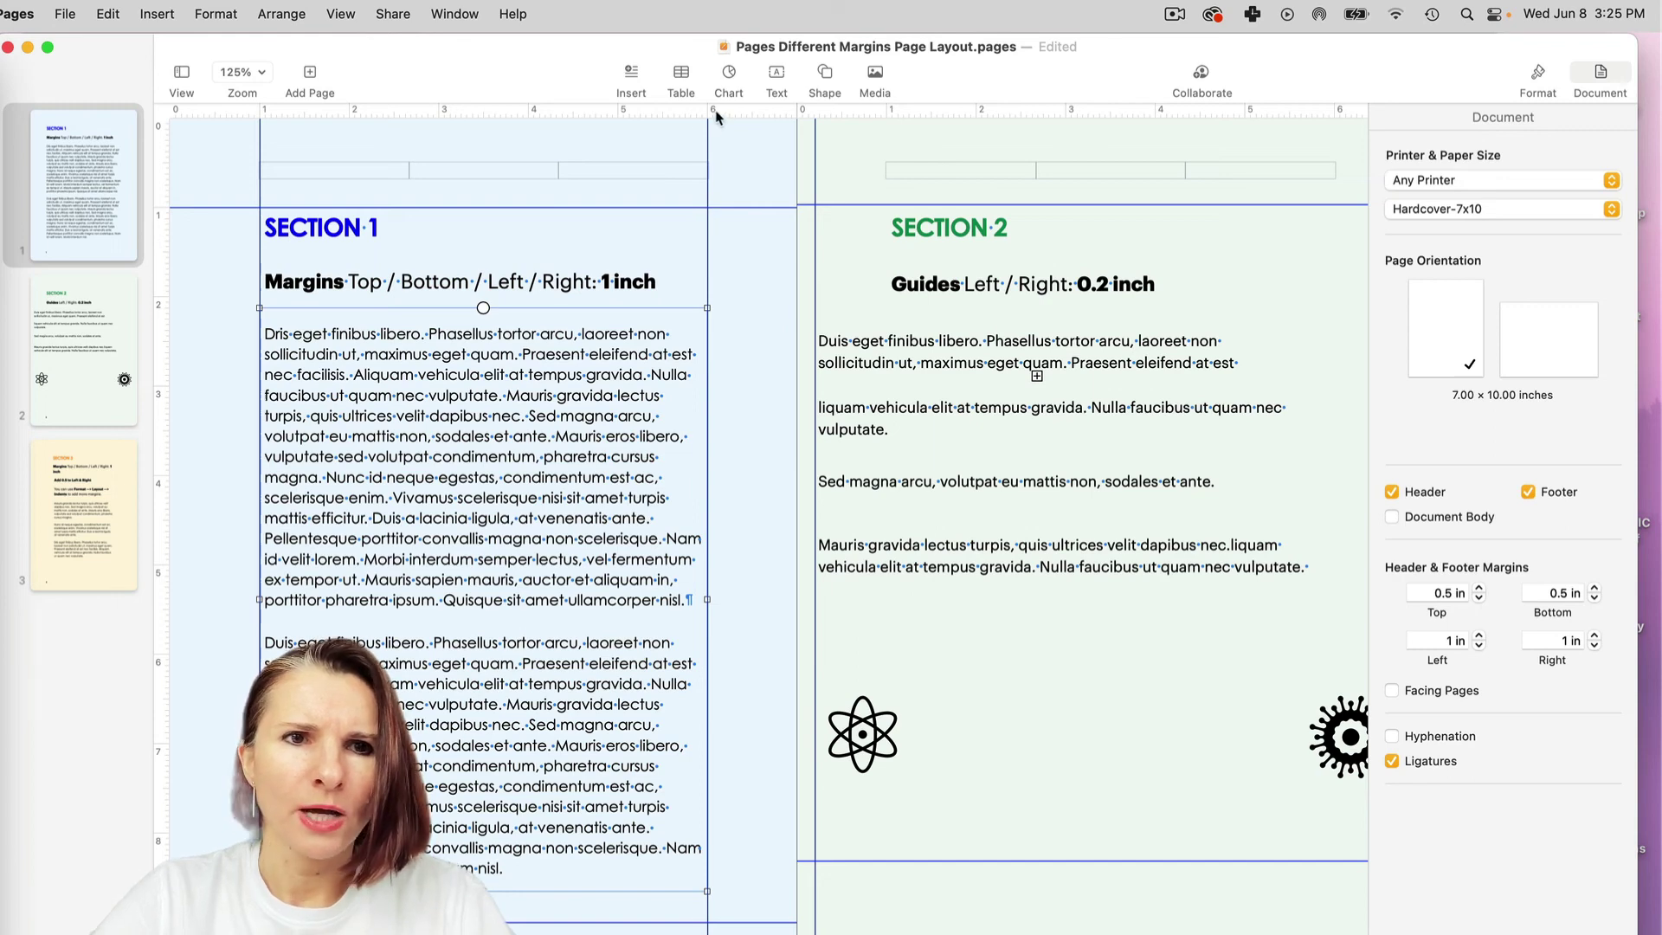
Select and then deselect the Section 2 text box.
scroll(1002, 367, "up", 1)
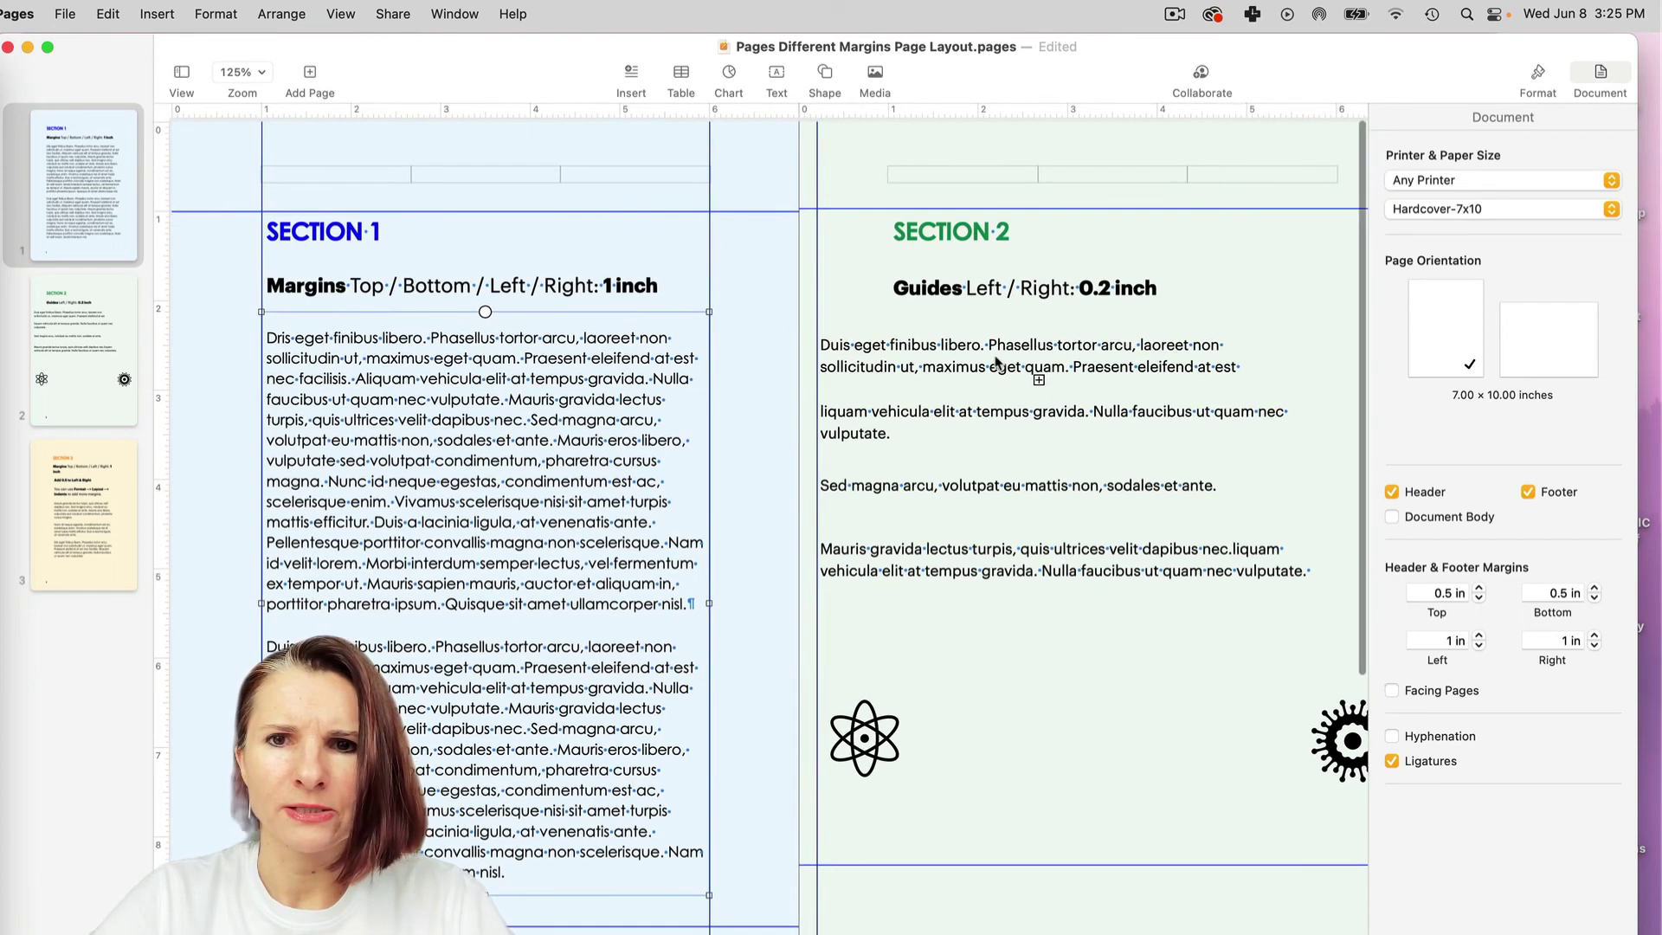
left_click(1035, 255)
left_click(1101, 251)
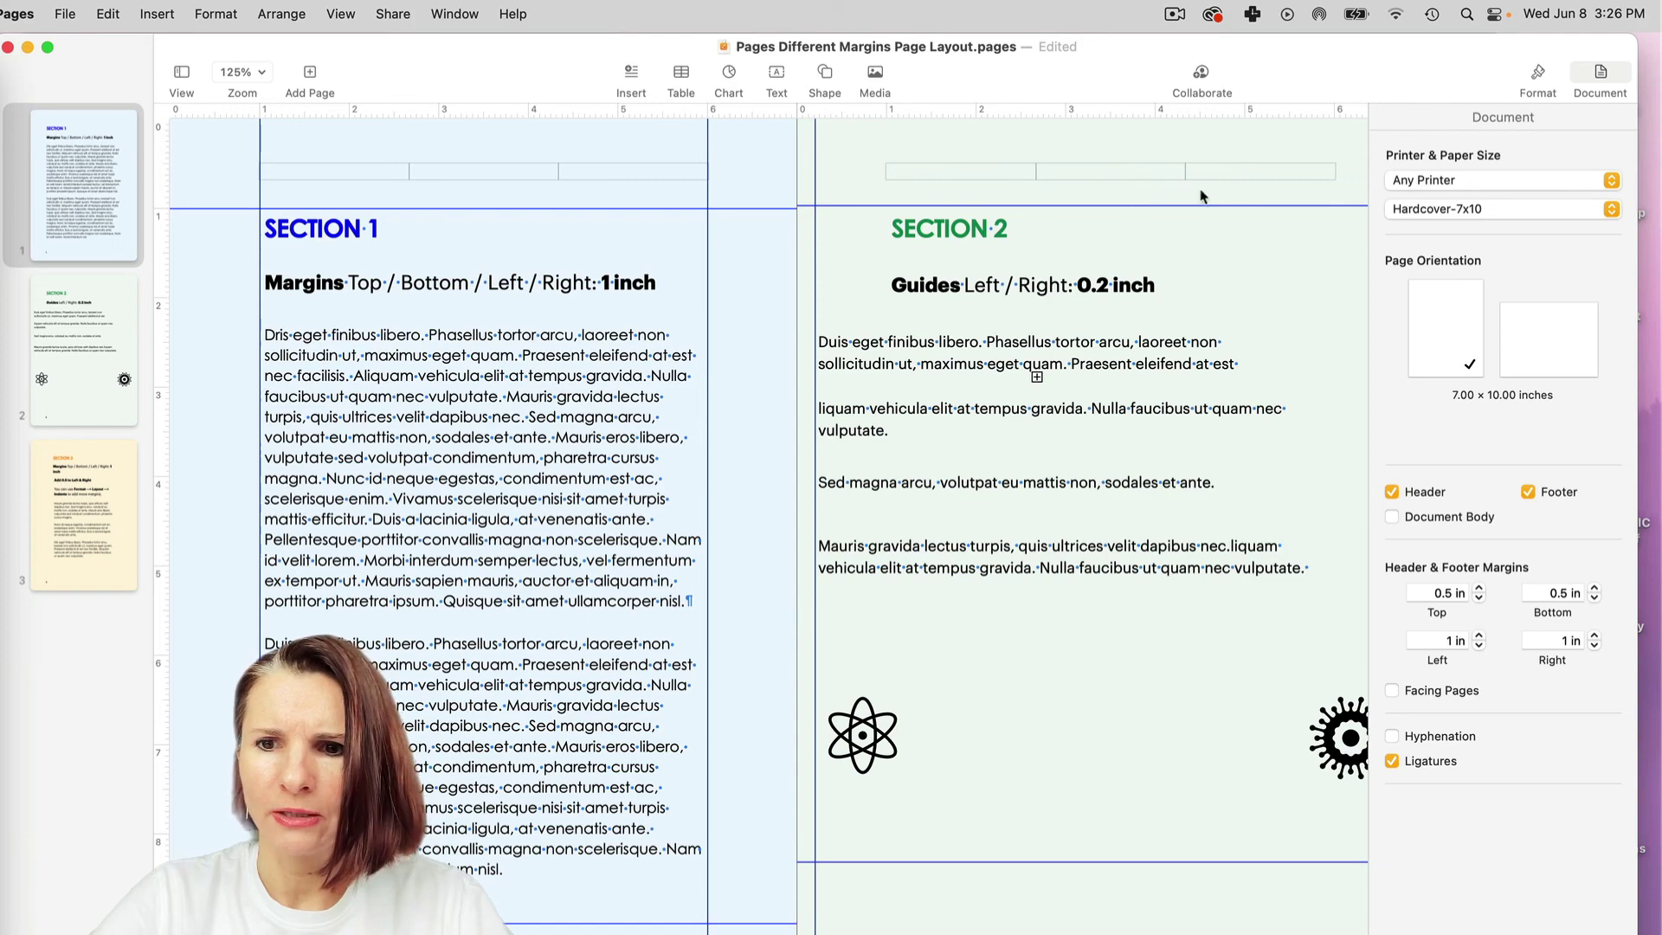
Move to page 3 and test the Section 3 body text box against the 1 in margin guides.
scroll(1225, 292, "right", 3)
scroll(1265, 350, "down", 5)
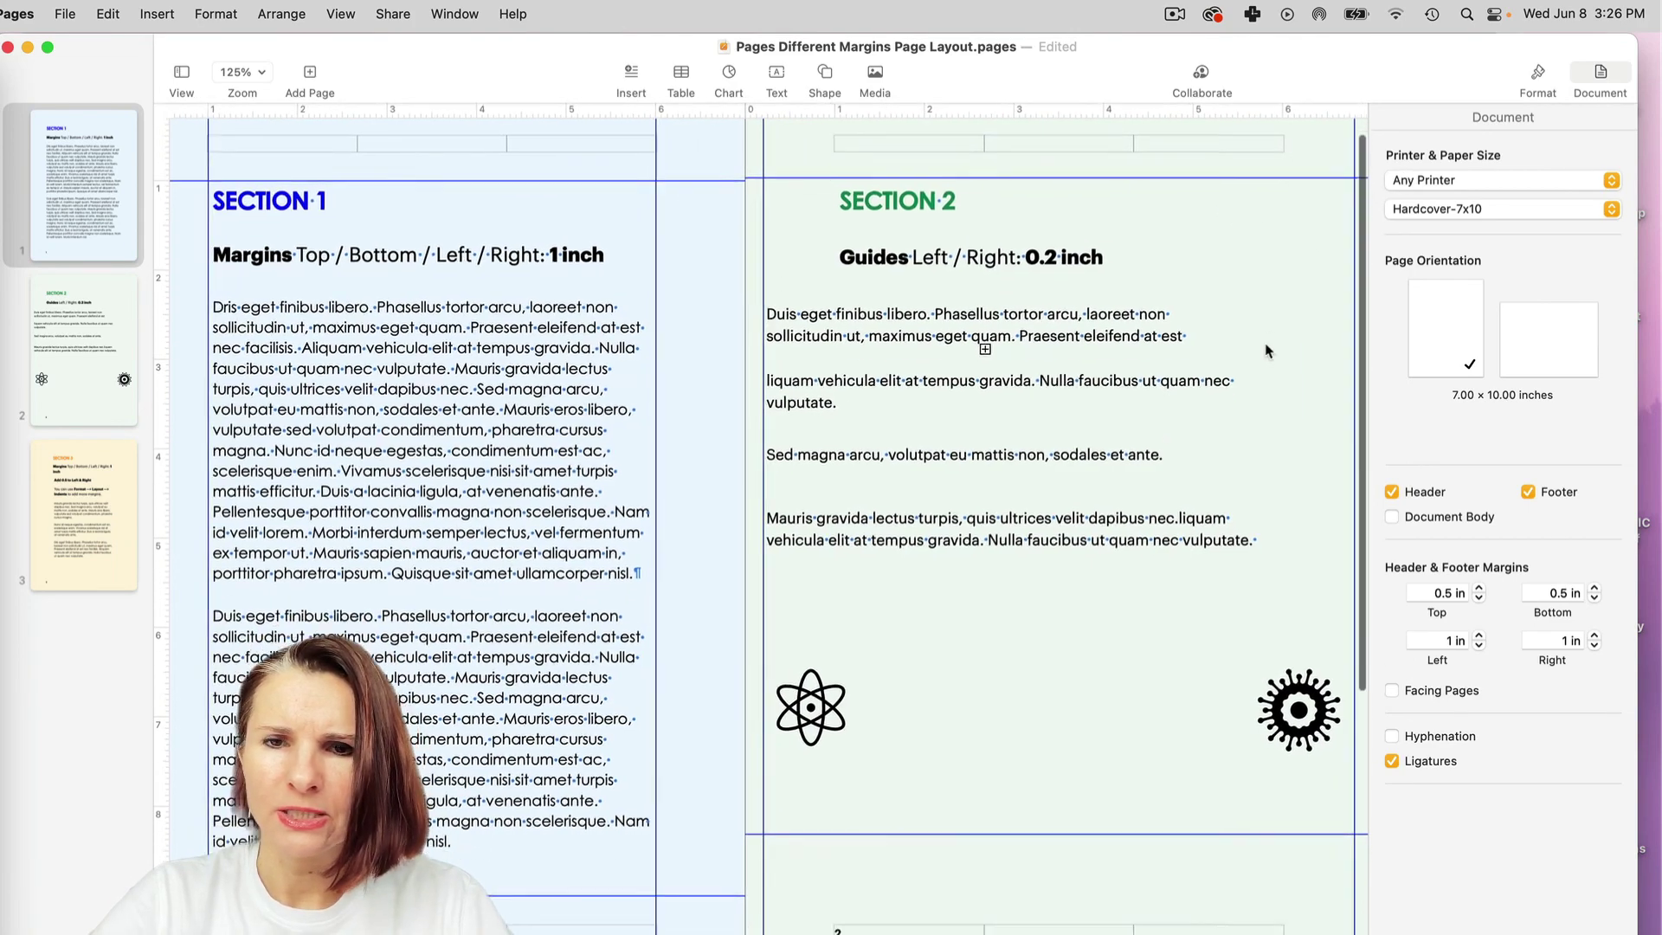
scroll(1265, 350, "down", 10)
left_click(478, 610)
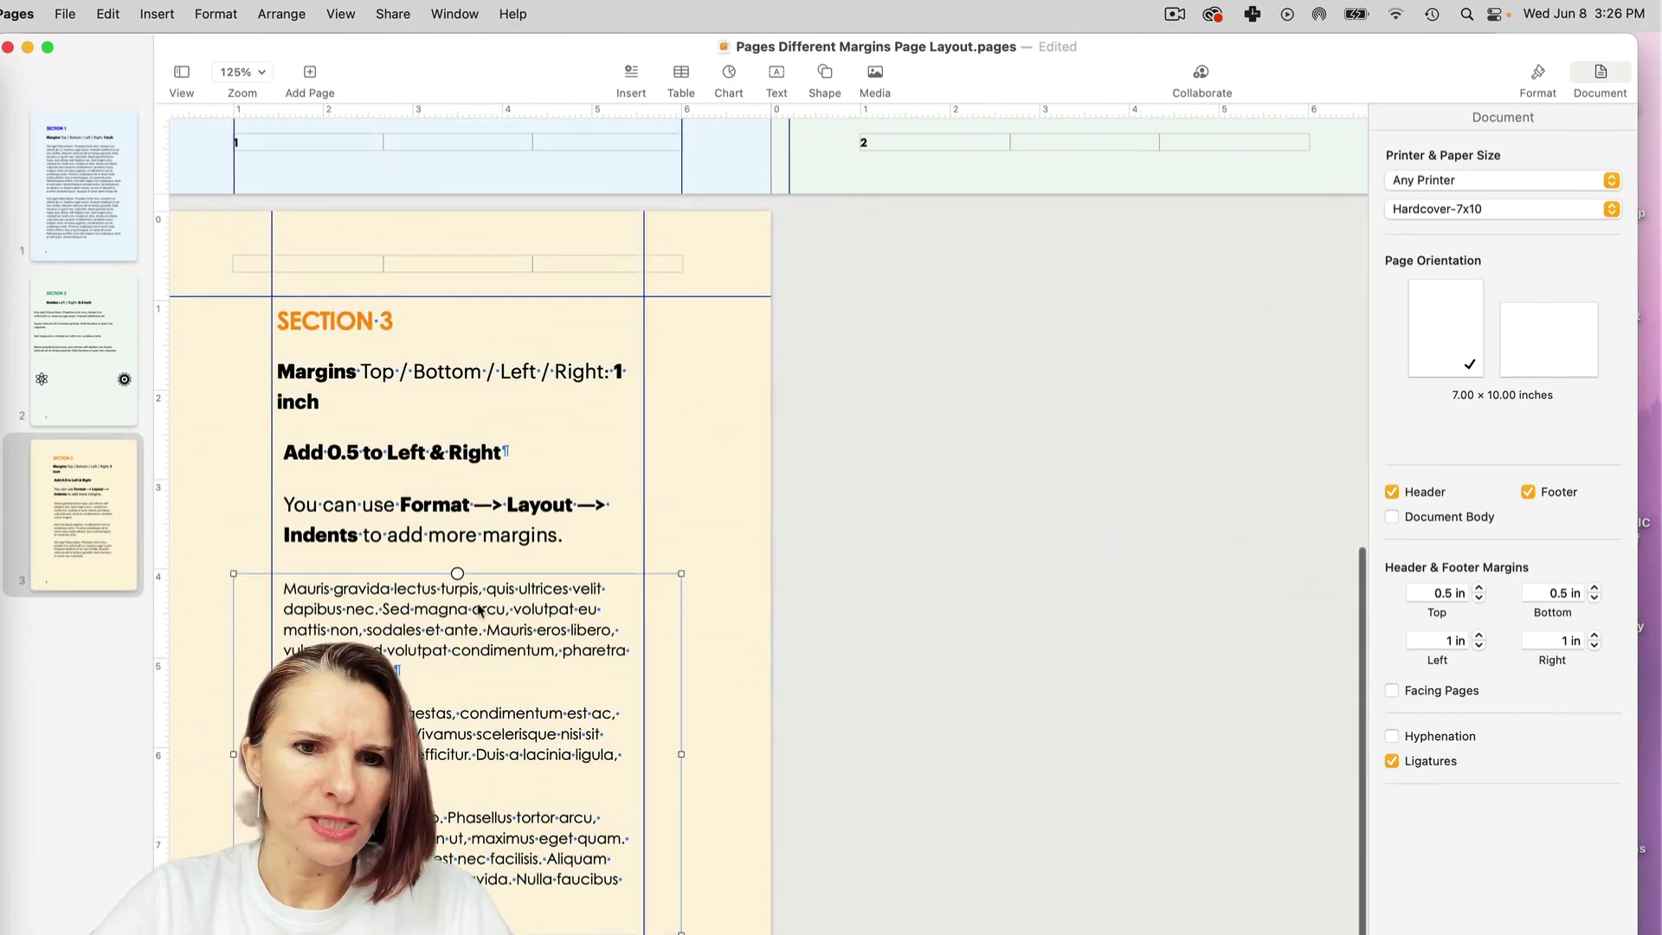
left_click(232, 324)
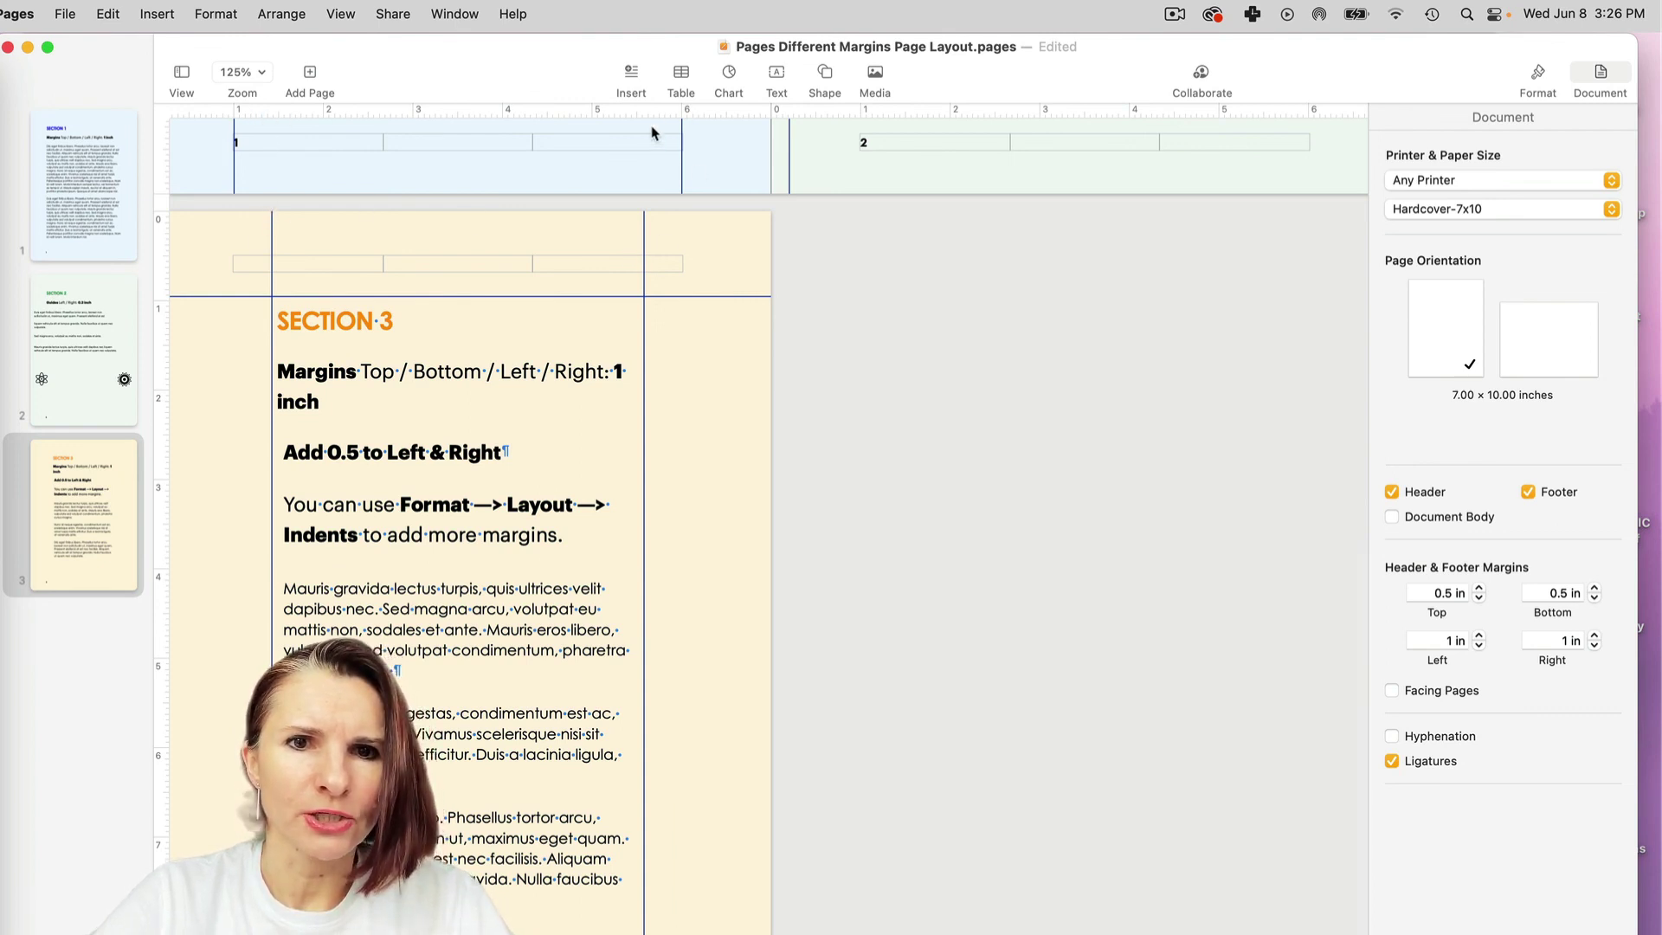
mouse_move(321, 643)
left_mouse_down()
mouse_move(360, 643)
mouse_move(320, 643)
left_mouse_up()
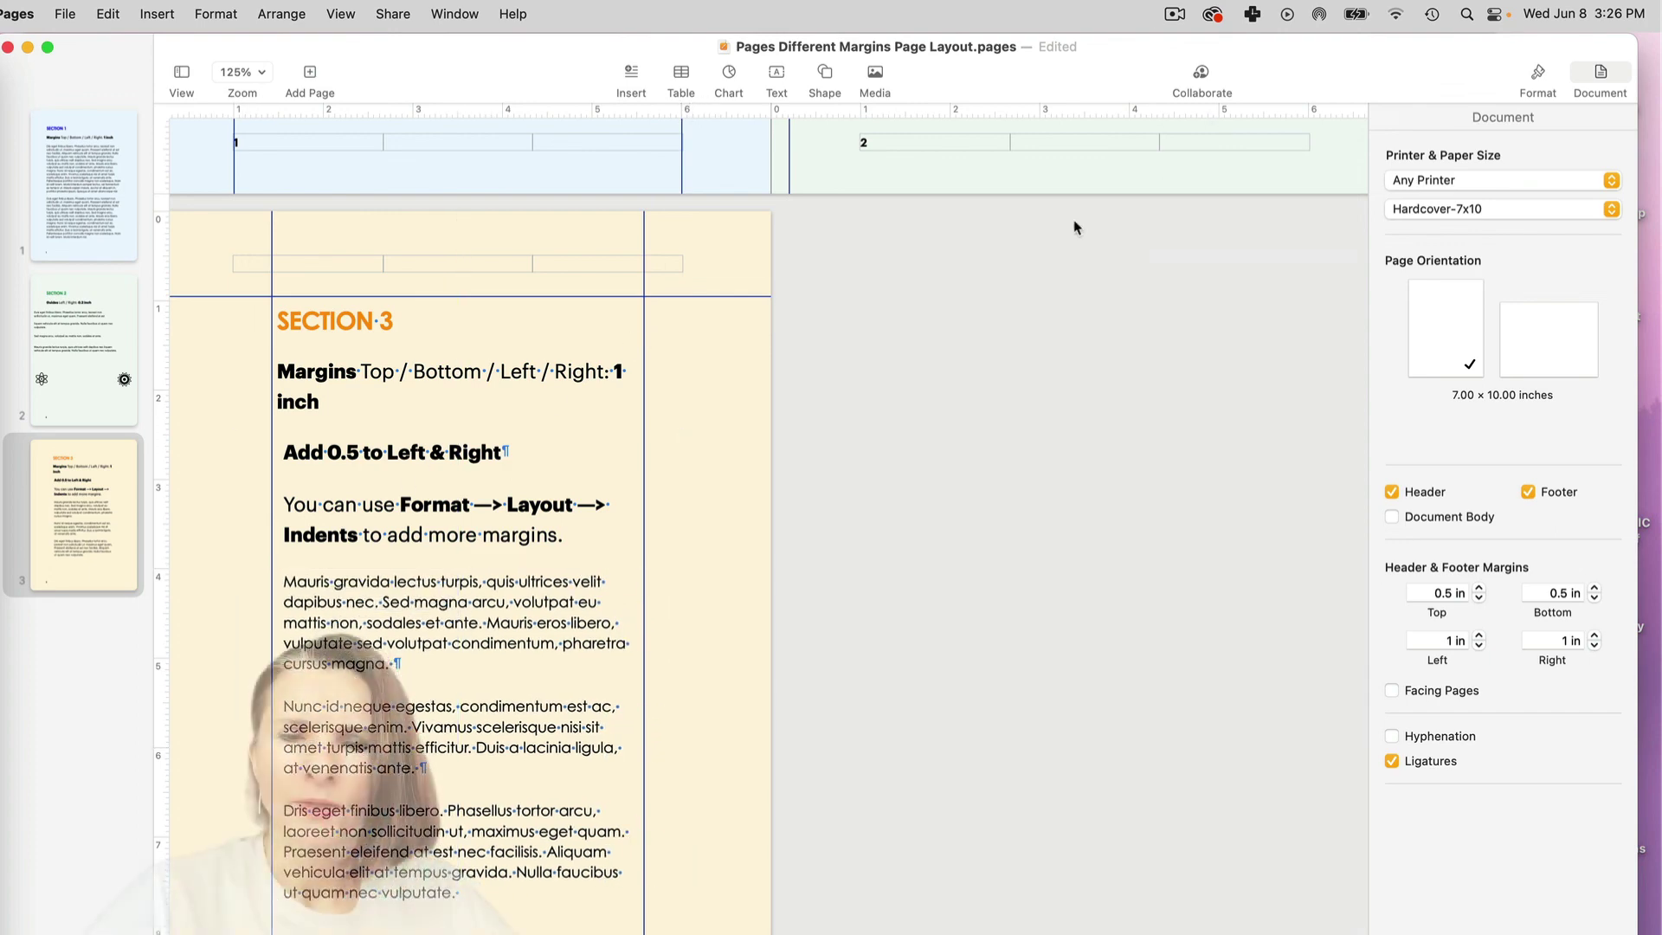